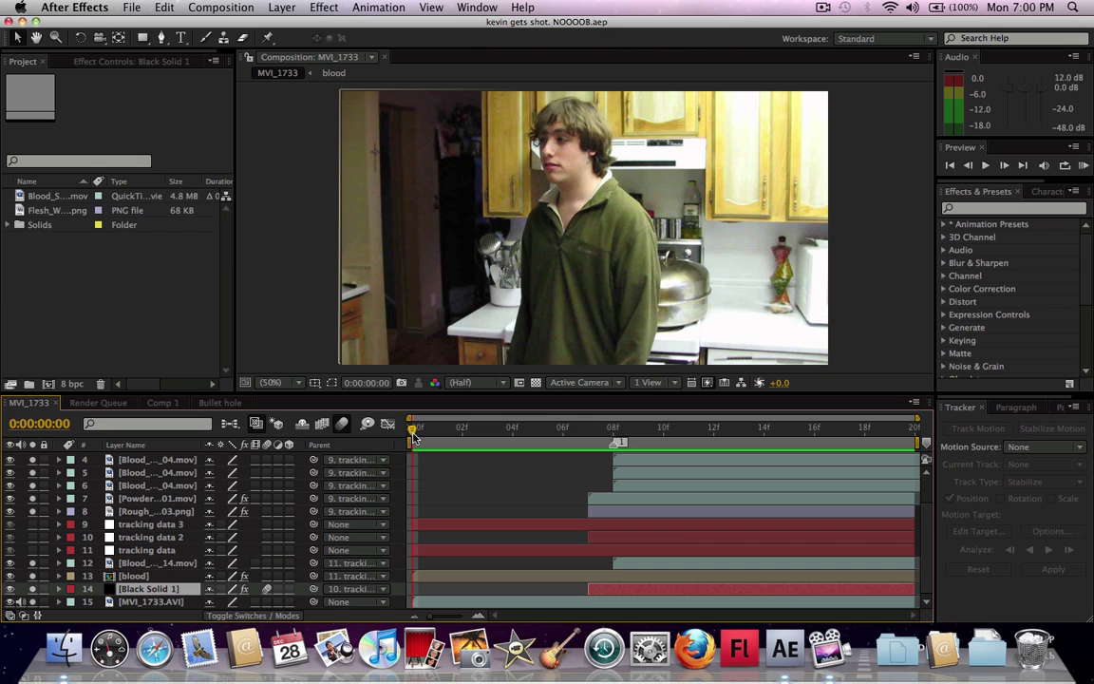
Preview the existing composition, scrubbing back through the frames around frame 15
key("space")
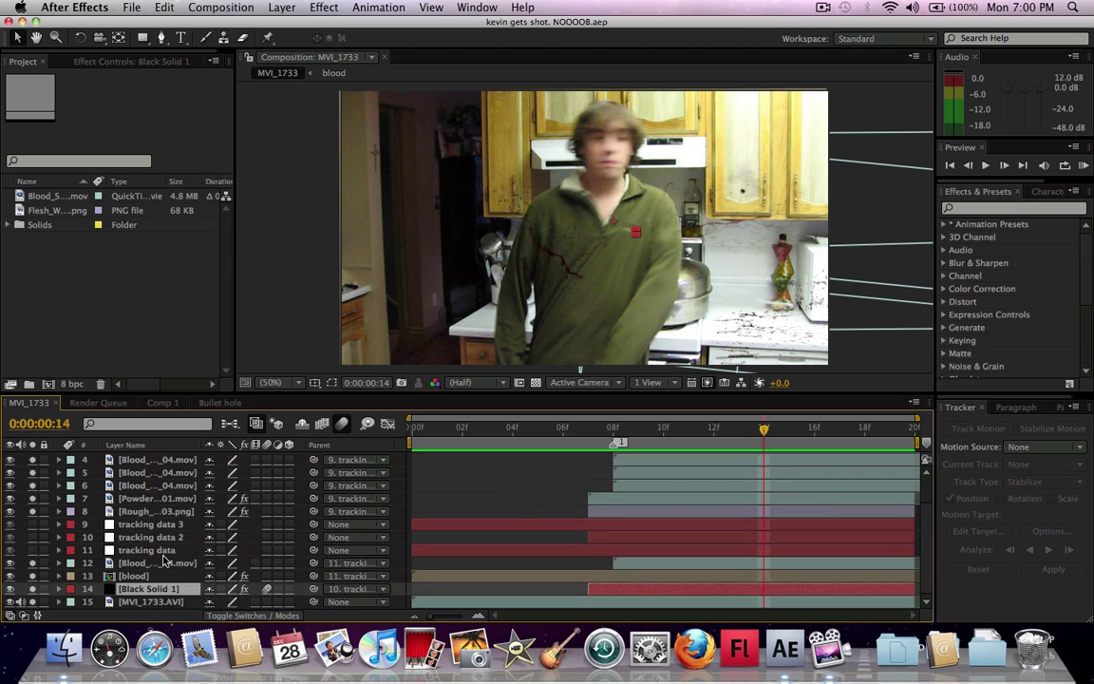
left_click(268, 343)
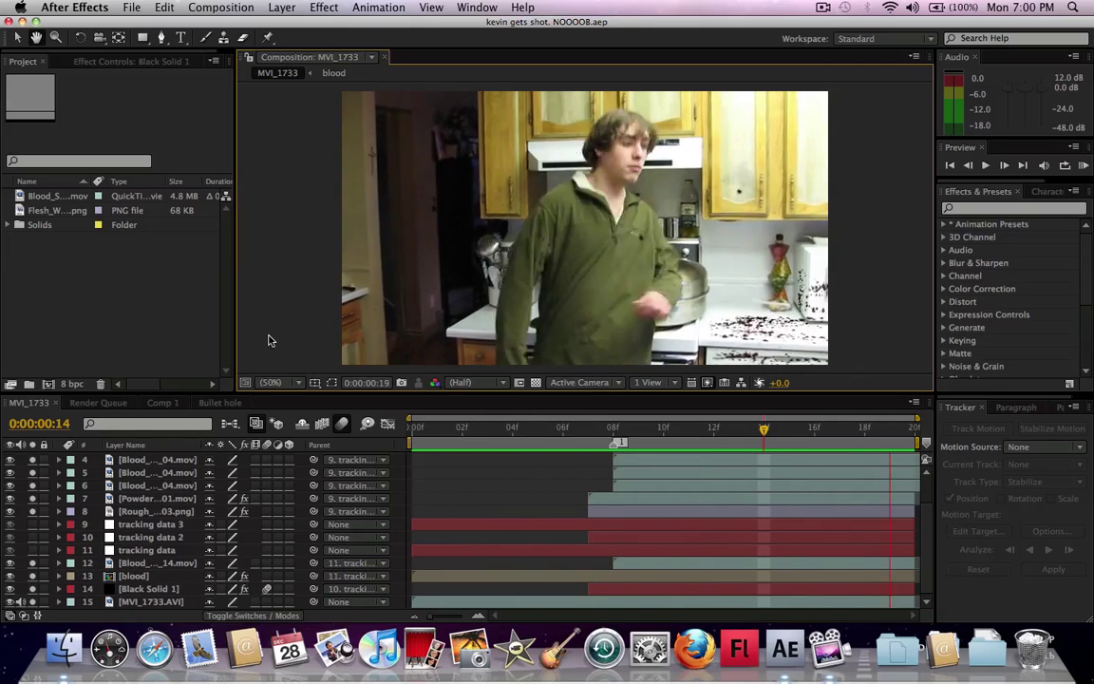
key("space")
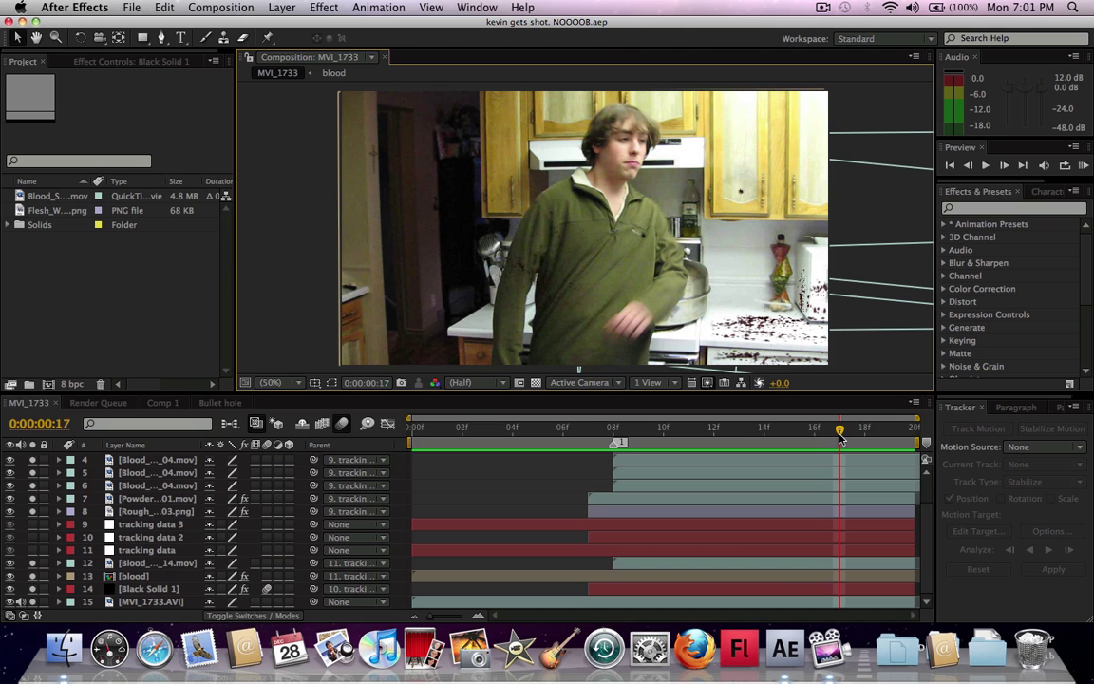
left_click_drag(839, 436, 670, 434)
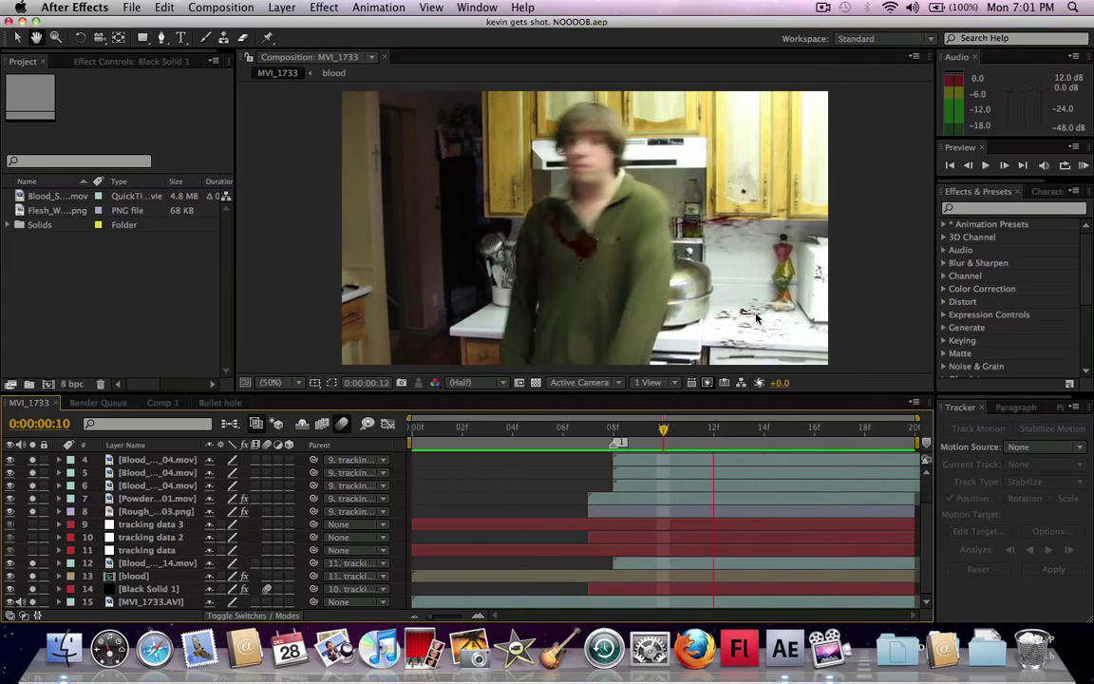
key("space")
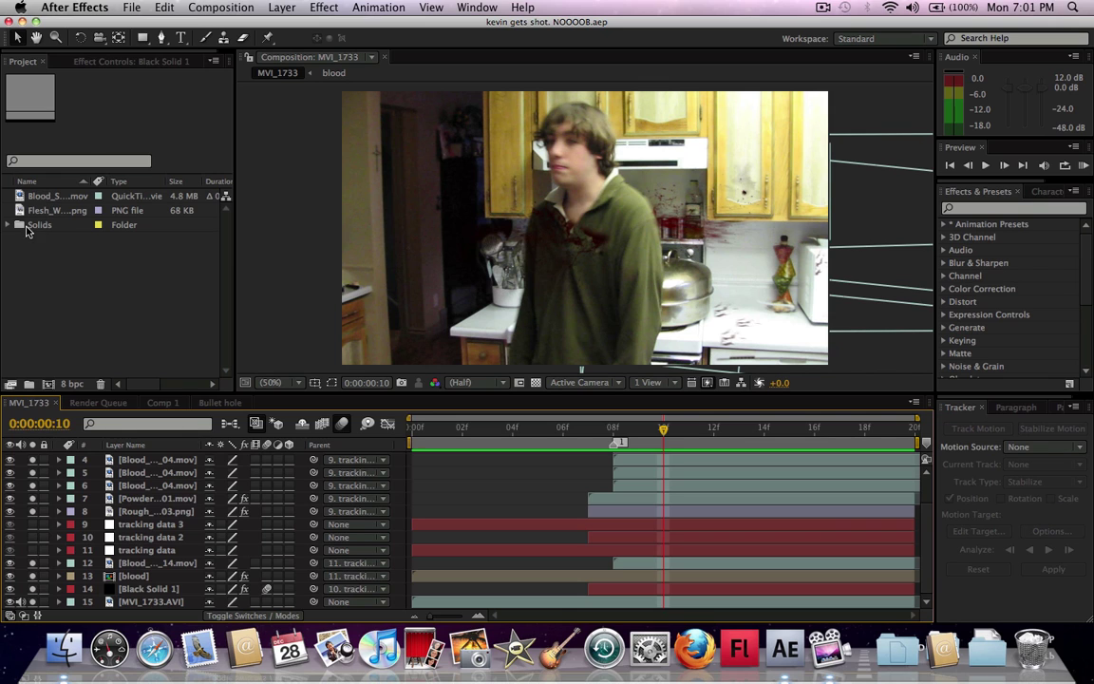
Create a new composition from the MVI_1733.AVI footage in the Solids folder
left_click(8, 225)
scroll(38, 241, "down", 3)
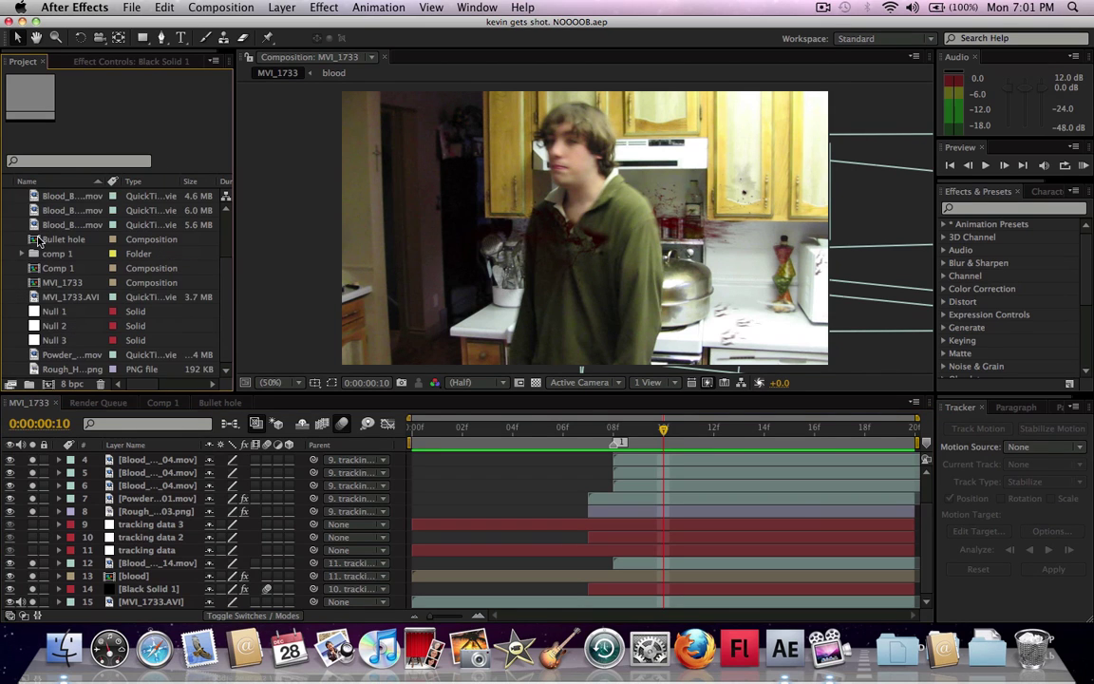
left_click(67, 298)
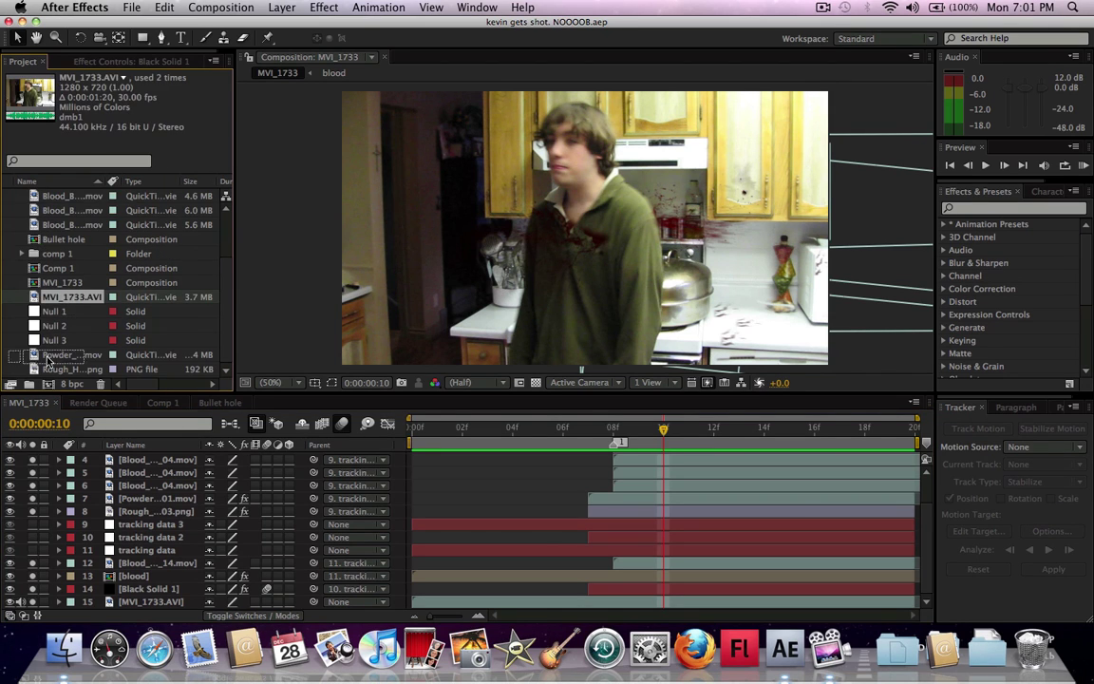
left_click_drag(50, 359, 48, 384)
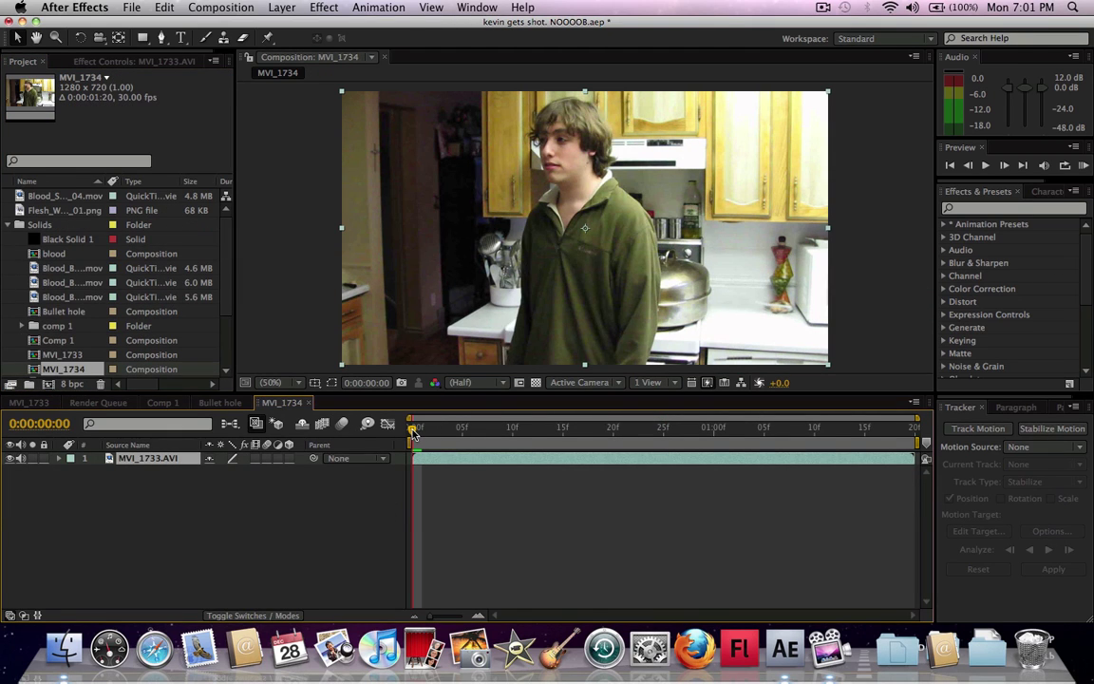
Move comp marker 1 to about frame 10 and preview from frame 9
left_click_drag(414, 432, 507, 432)
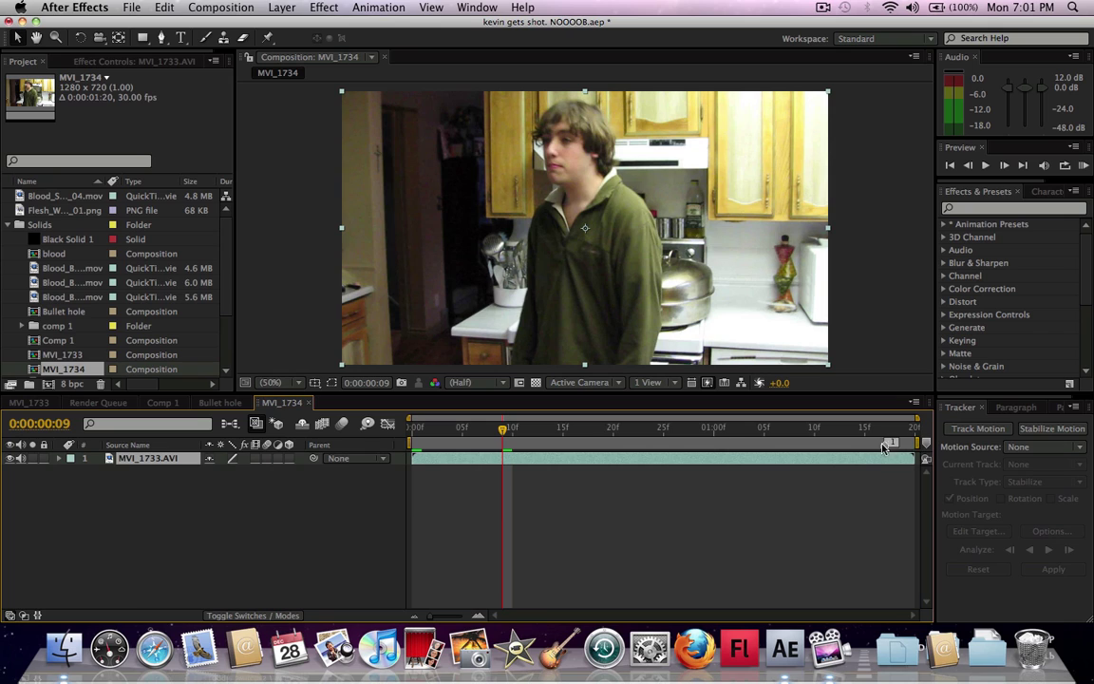
left_click_drag(883, 446, 715, 480)
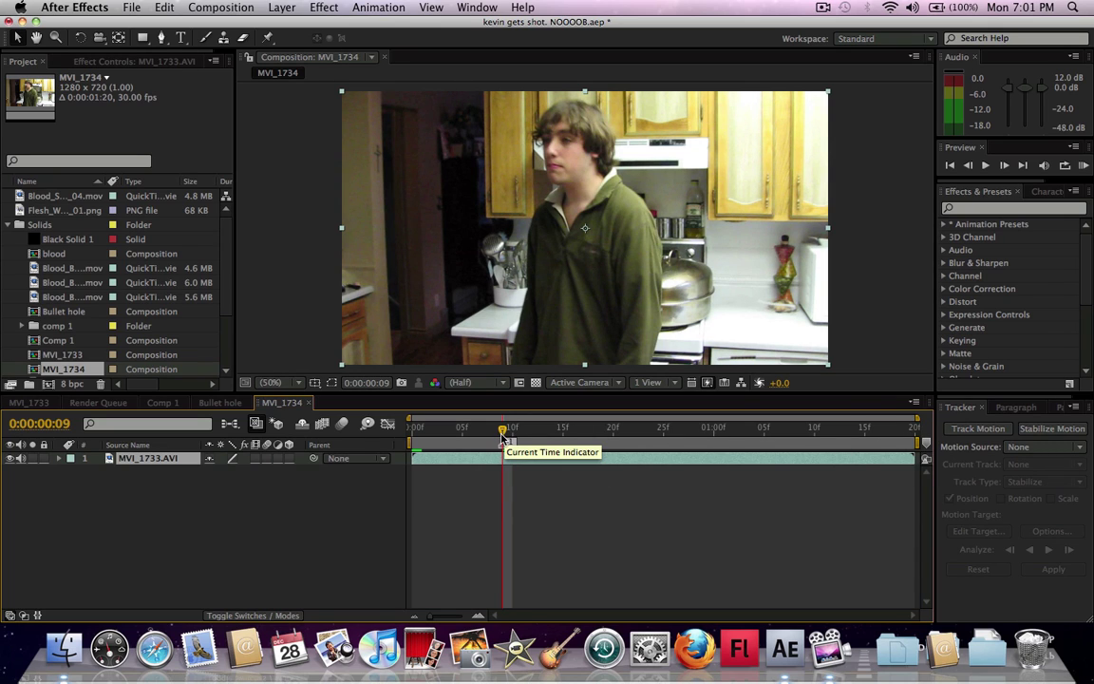
mouse_move(501, 432)
left_mouse_down()
mouse_move(446, 432)
mouse_move(551, 432)
mouse_move(488, 438)
left_mouse_up()
key("KP_0")
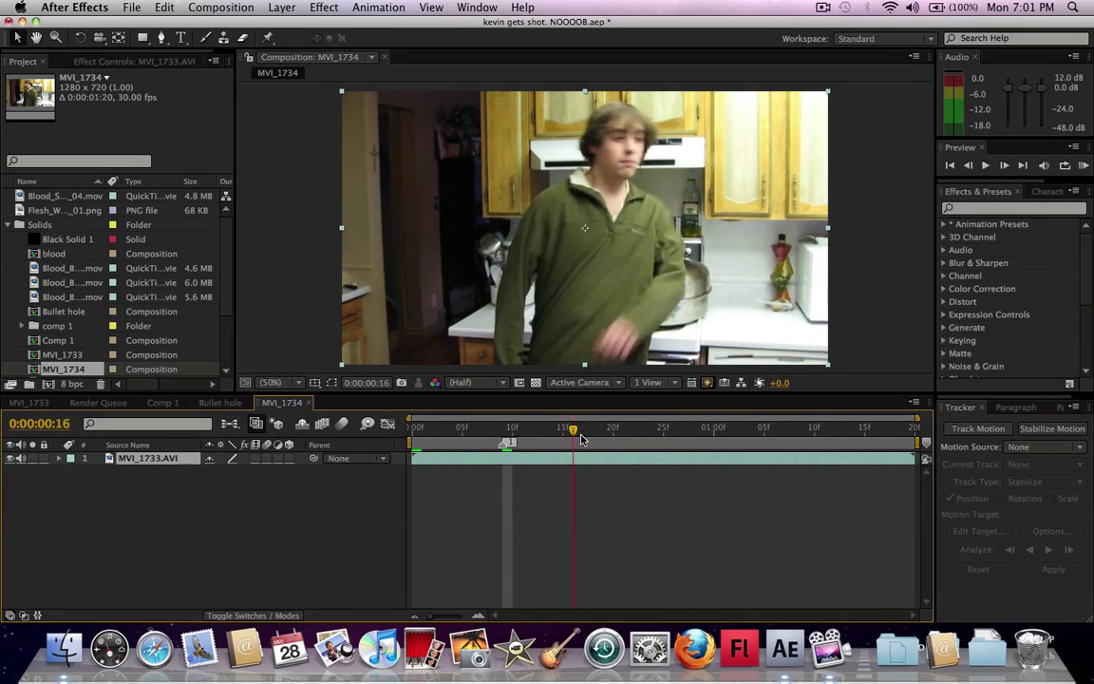
key("space")
key("space")
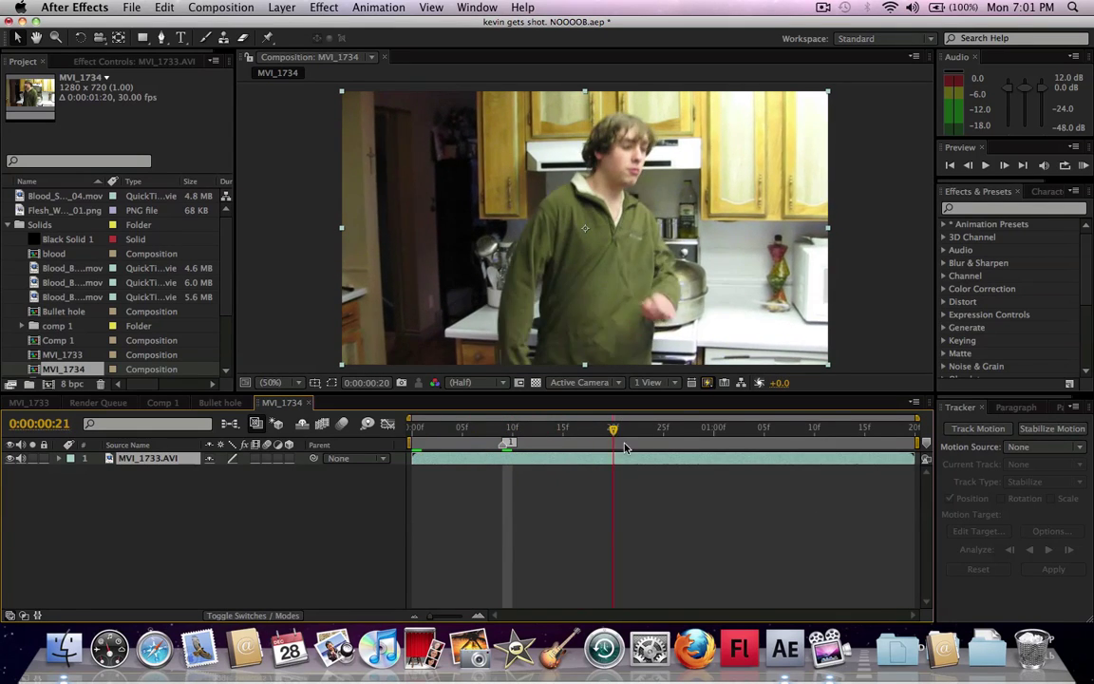
left_click_drag(764, 449, 634, 471)
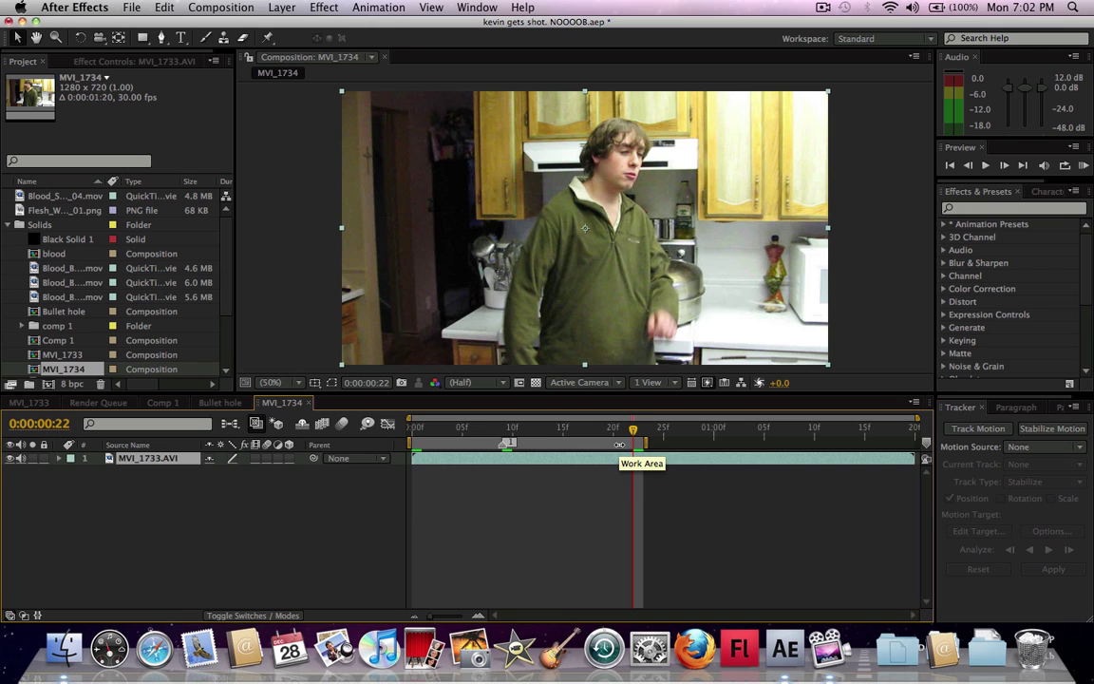
Trim the composition to its work area and preview, stopping at frame 4
right_click(619, 445)
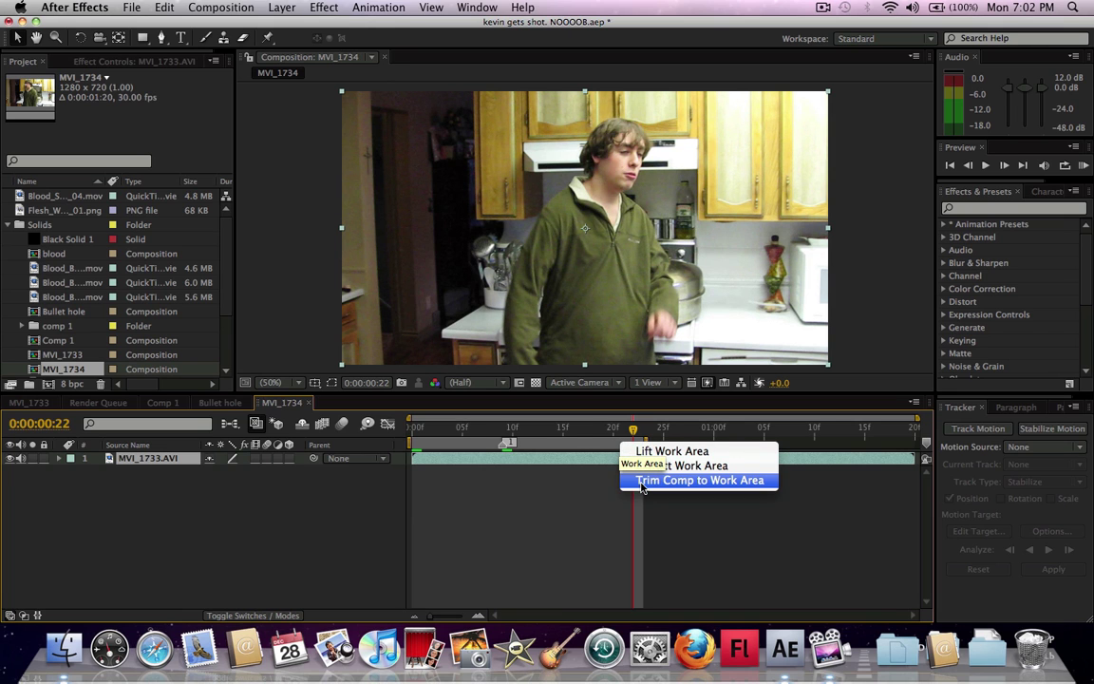
left_click(642, 480)
key("space")
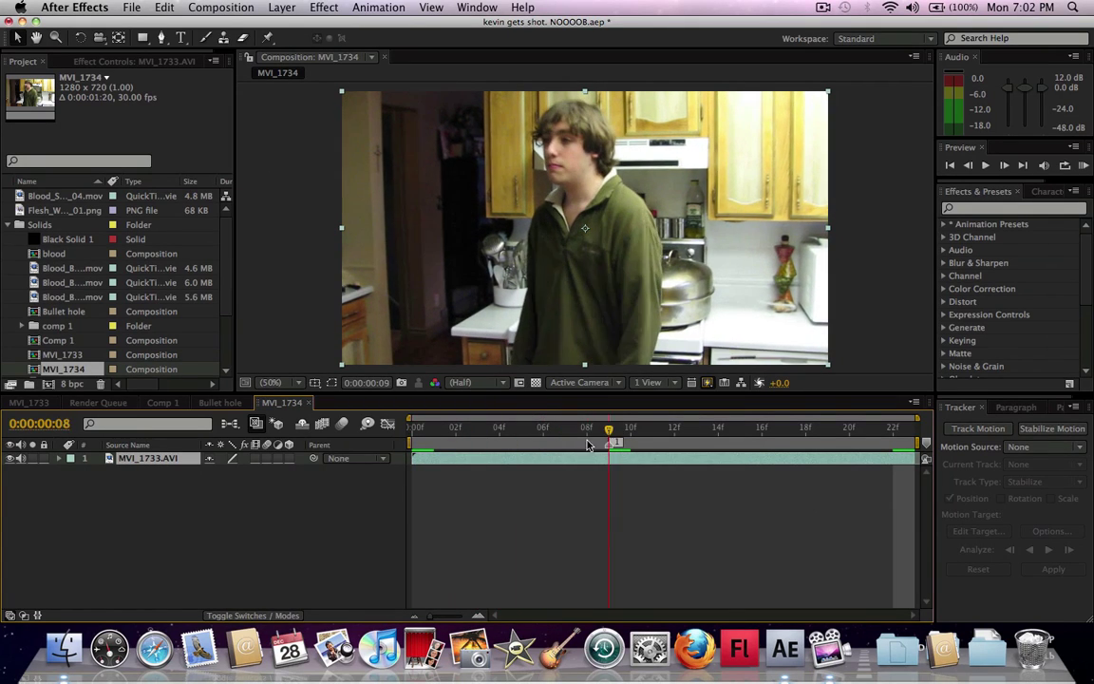
left_click(499, 429)
Start the work area at frame 4, trim the comp again, and preview
key("b")
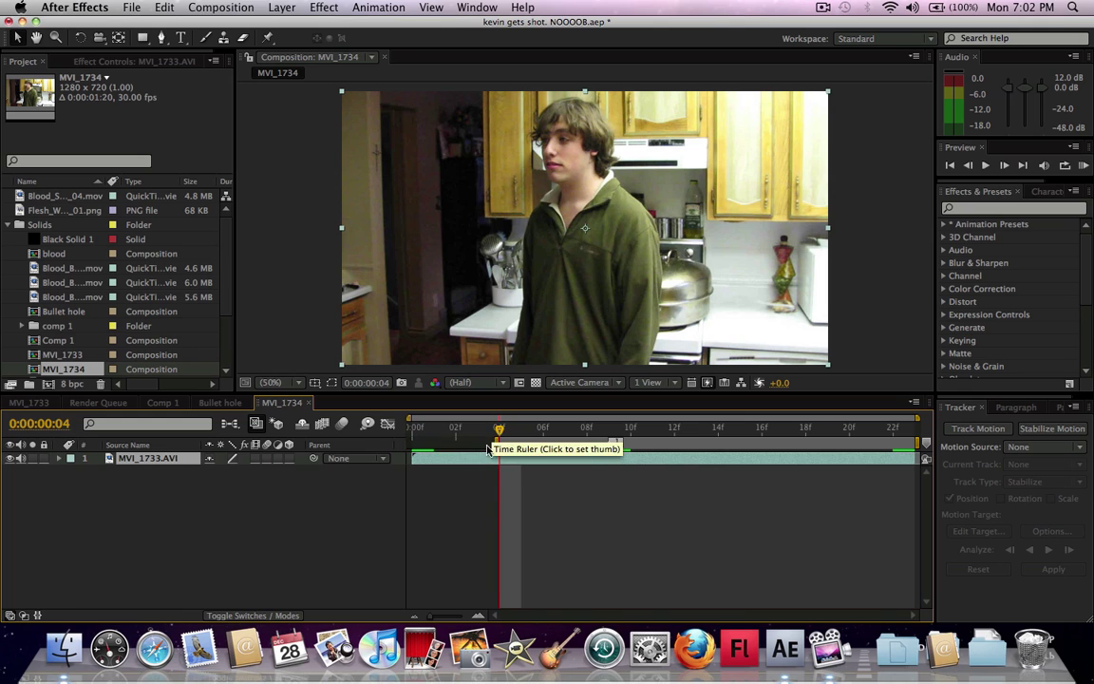
right_click(521, 444)
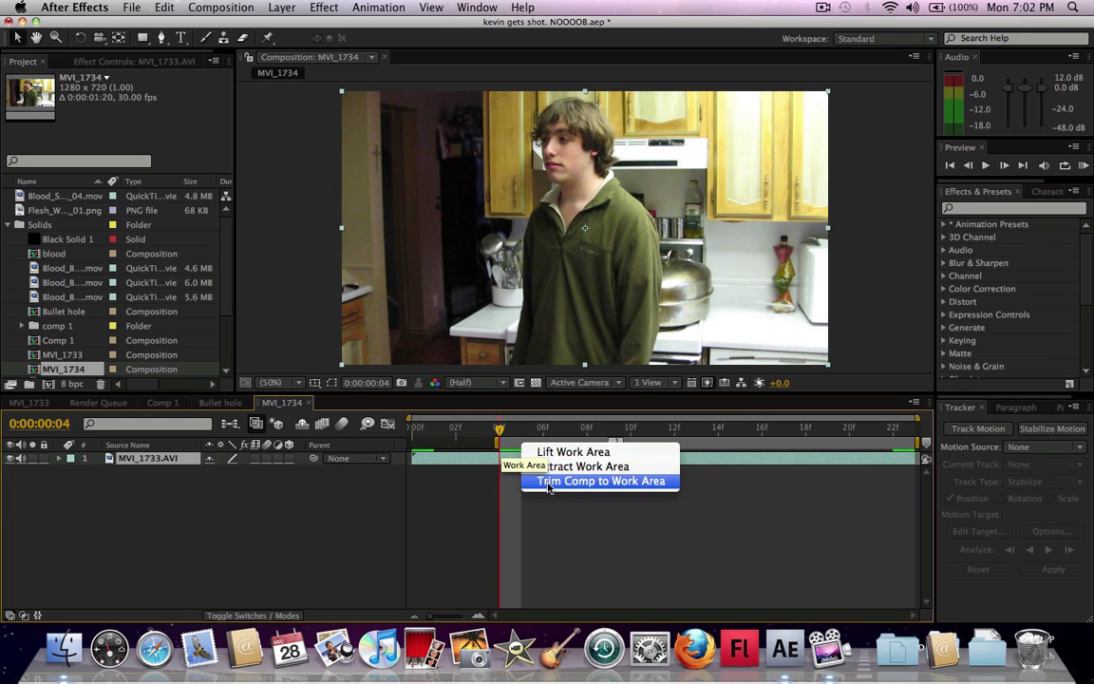
left_click(546, 481)
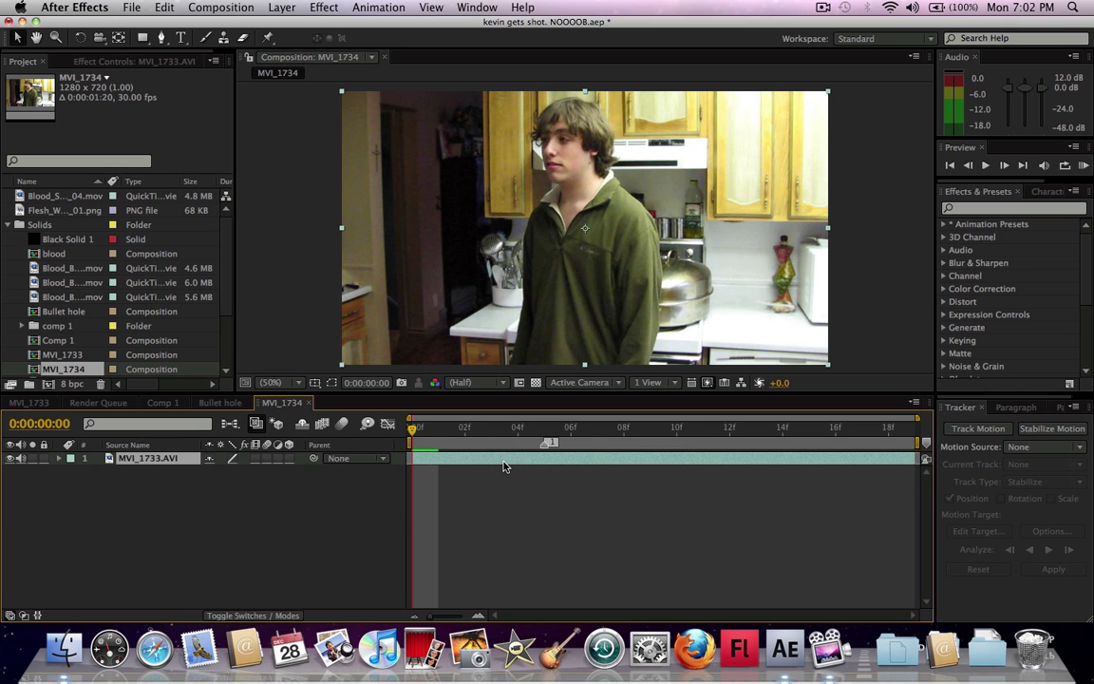
key("space")
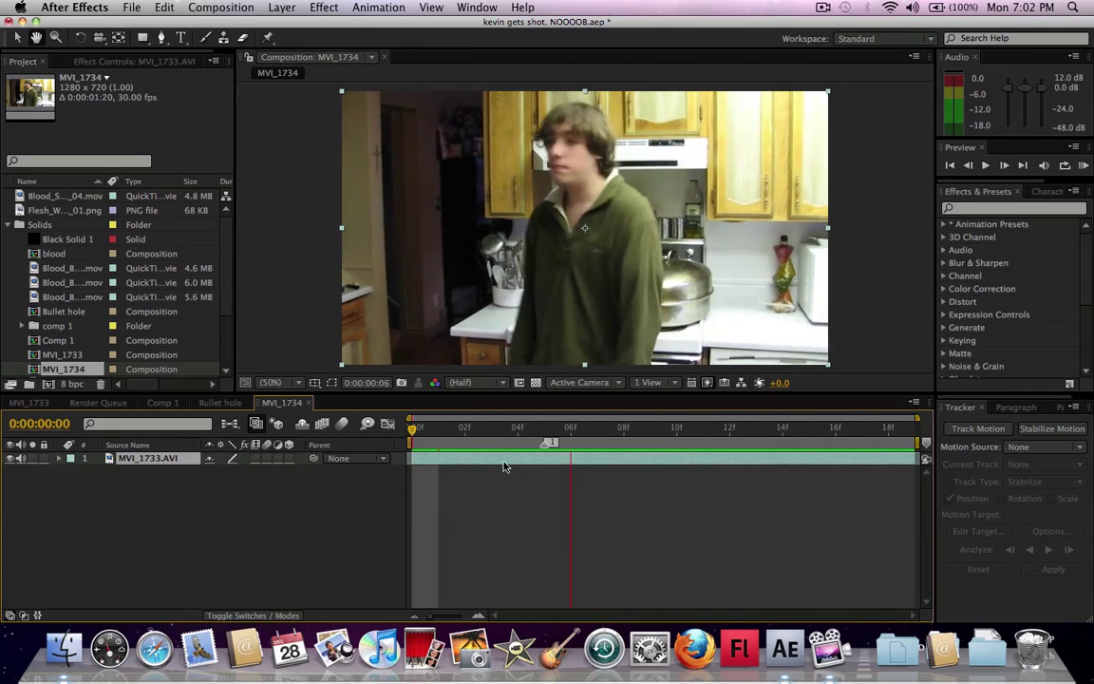
Add Blood_Burst_05.mov above MVI_1733.AVI, slide it to start near frame 2, and preview
left_click(593, 433)
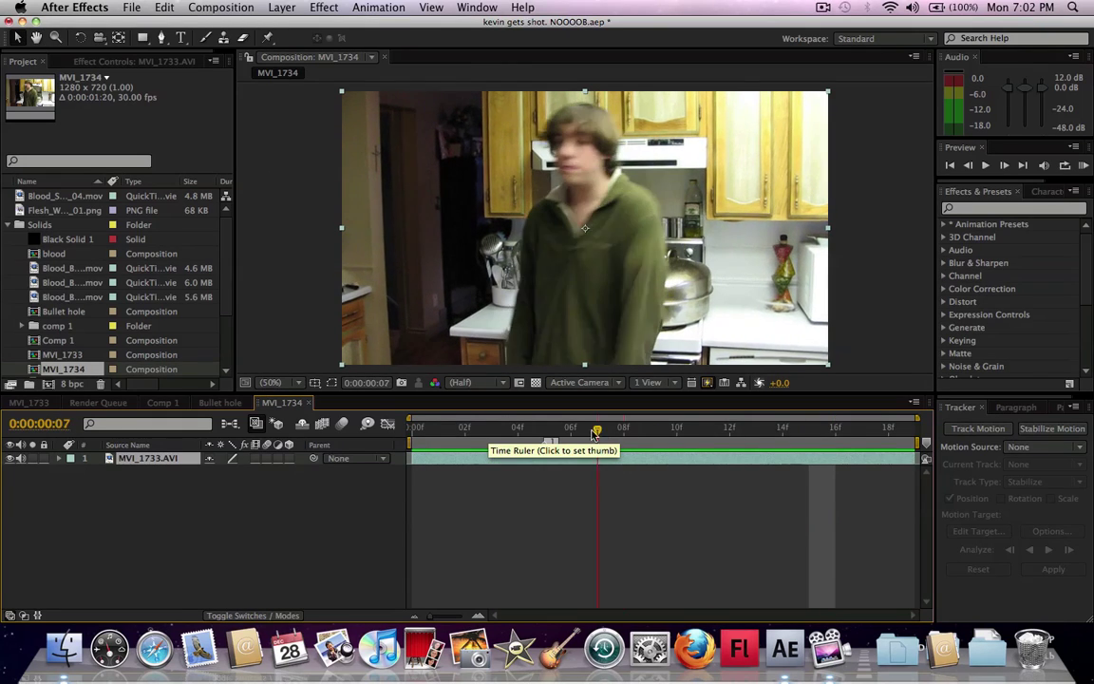
left_click_drag(593, 434, 465, 434)
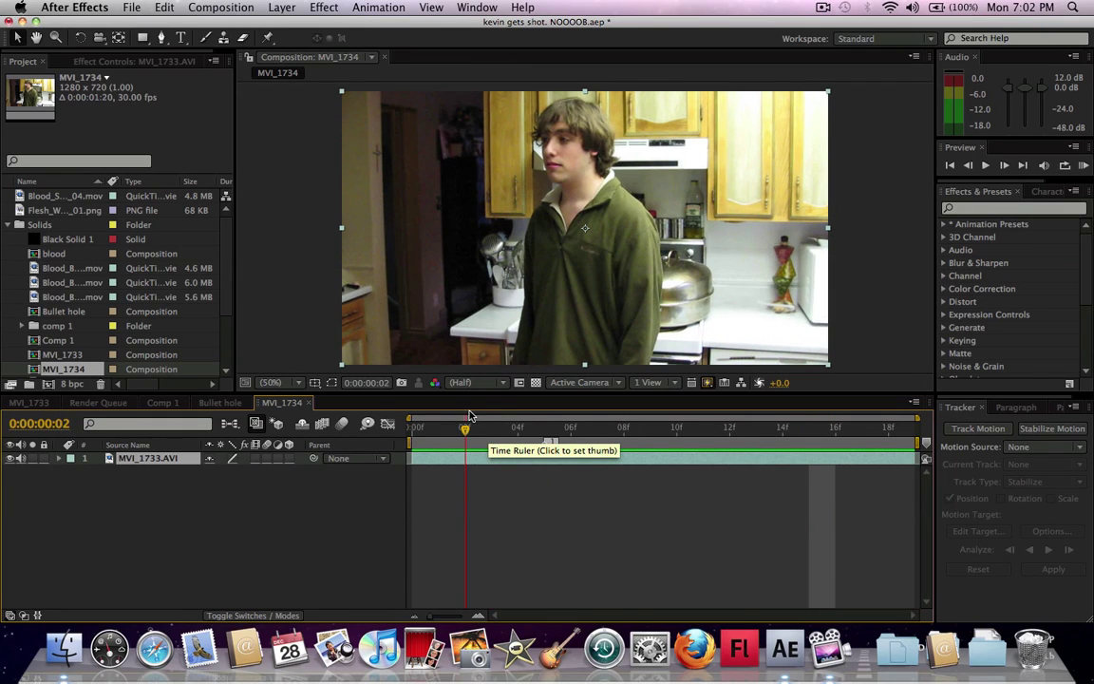
left_click(75, 271)
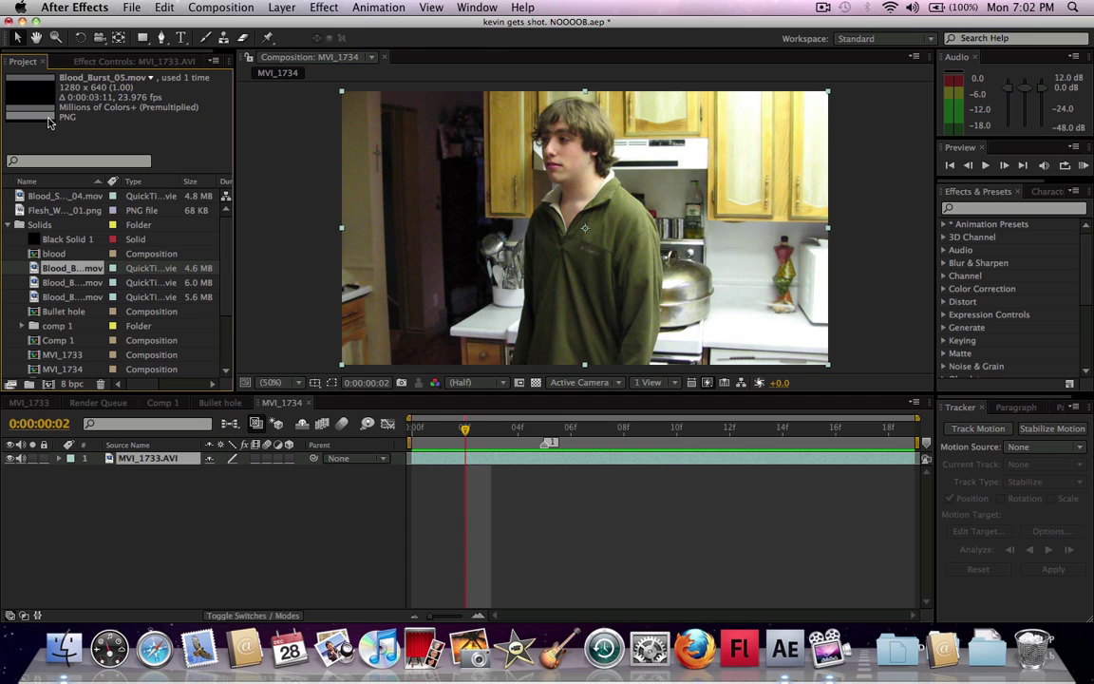
left_click_drag(102, 278, 389, 458)
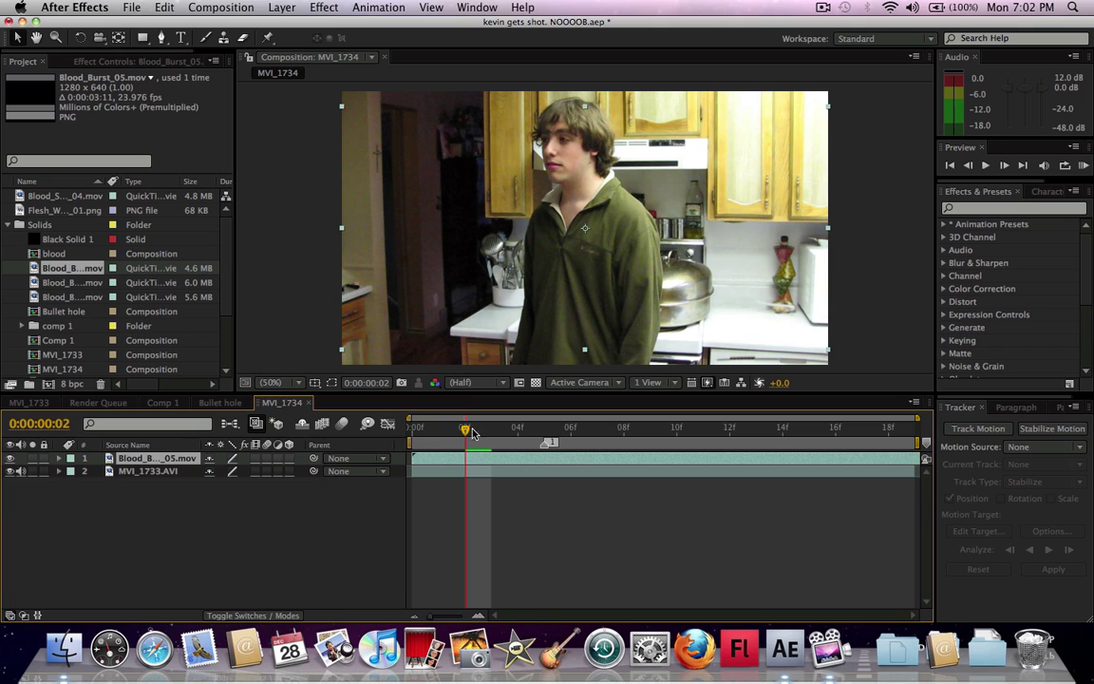
left_click_drag(494, 460, 522, 461)
left_click_drag(465, 429, 542, 432)
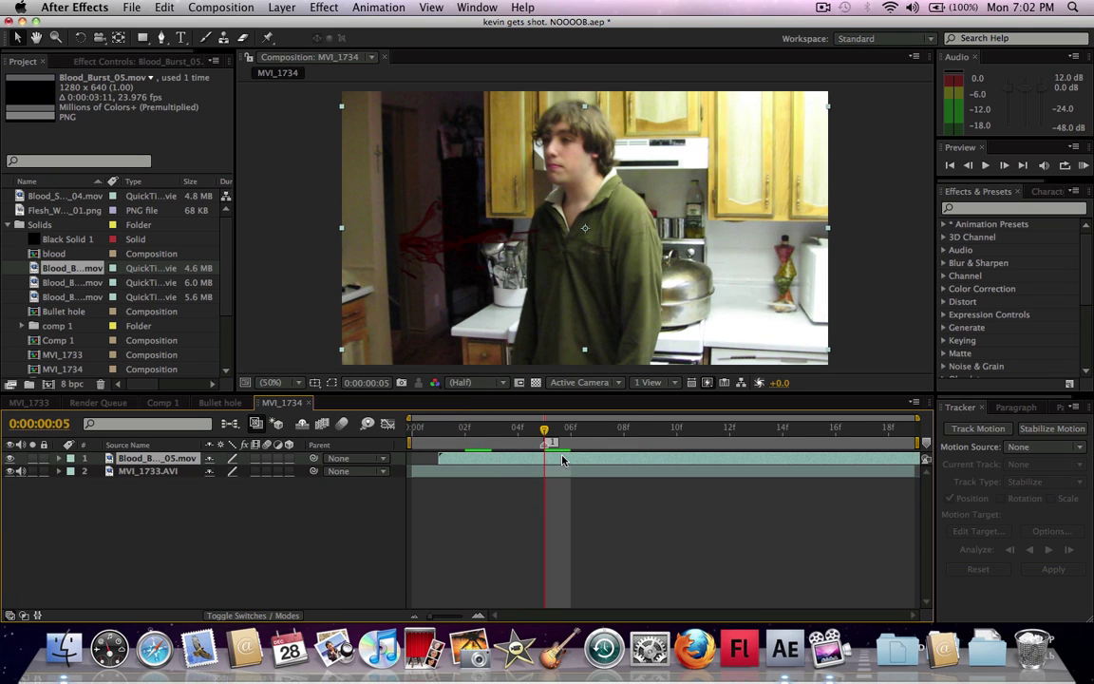
left_click_drag(571, 458, 517, 460)
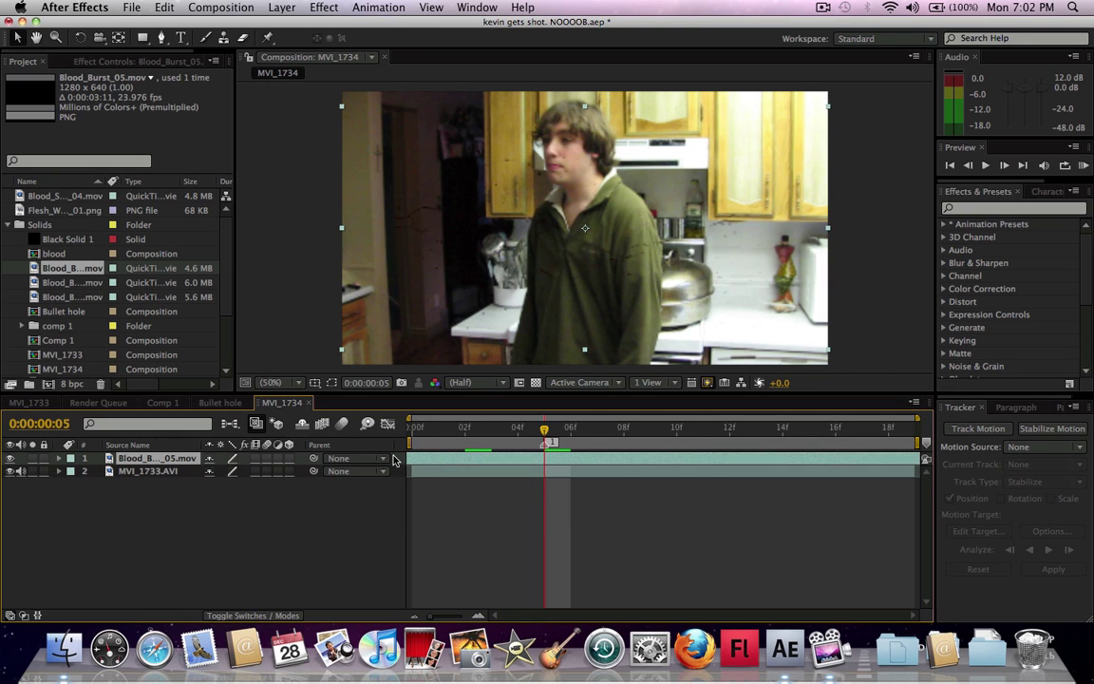
mouse_move(492, 458)
left_mouse_down()
mouse_move(634, 458)
mouse_move(491, 462)
left_mouse_up()
key("space")
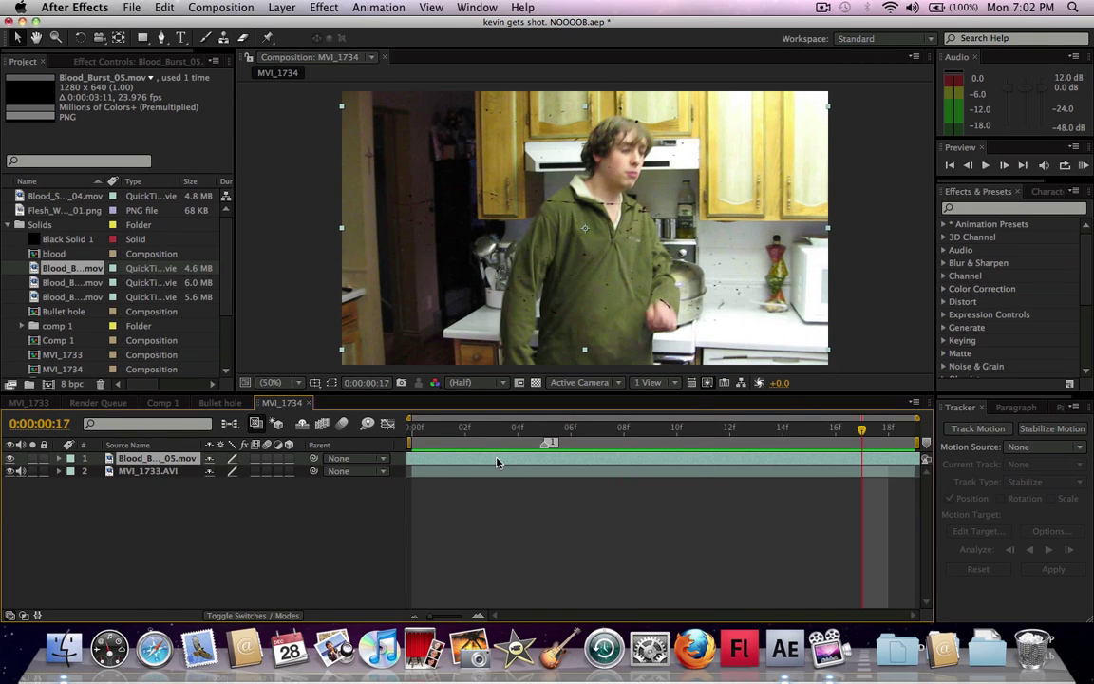
Time-stretch Blood_Burst_05 to 60%, preview the timing, then delete the layer
right_click(497, 462)
mouse_move(570, 246)
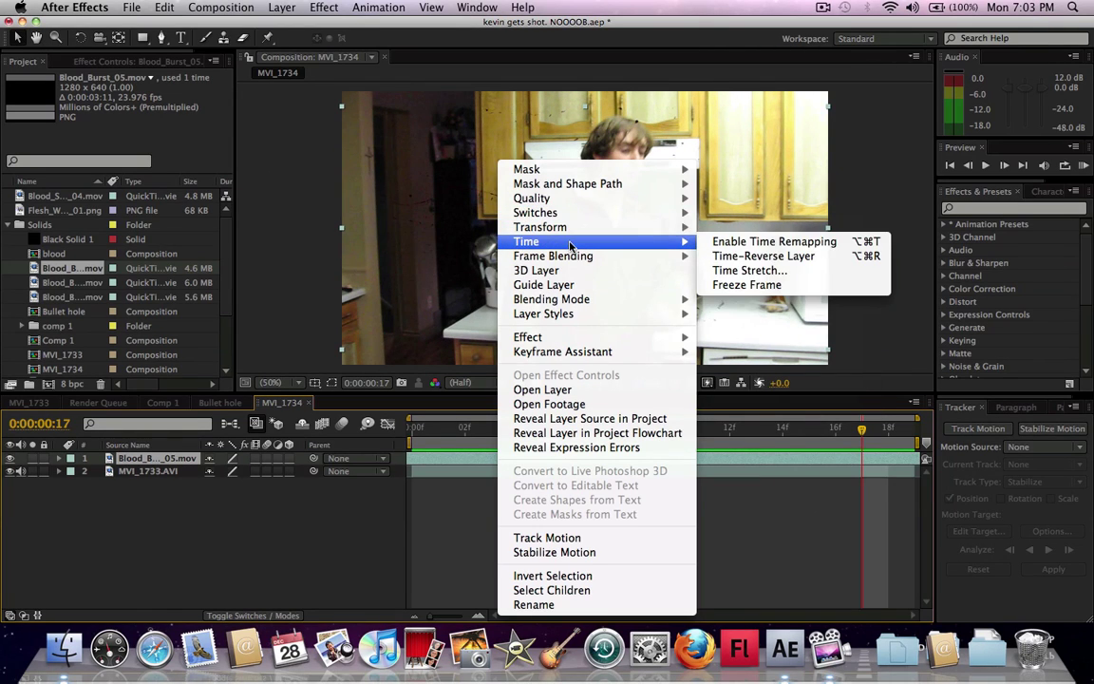
left_click(755, 271)
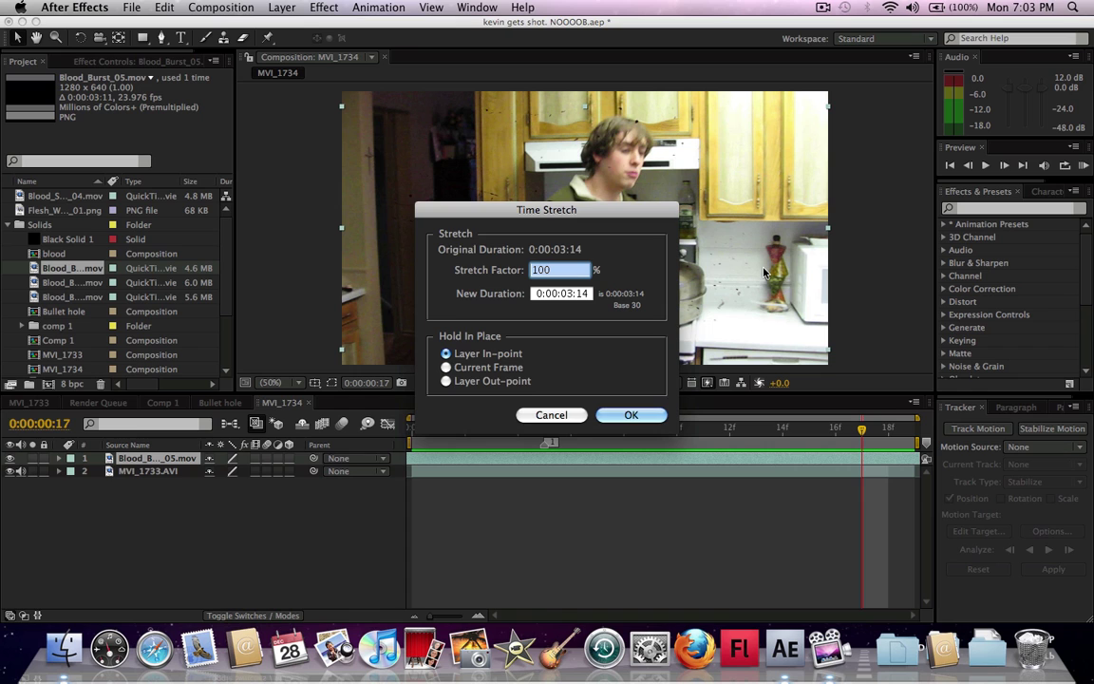
type("60")
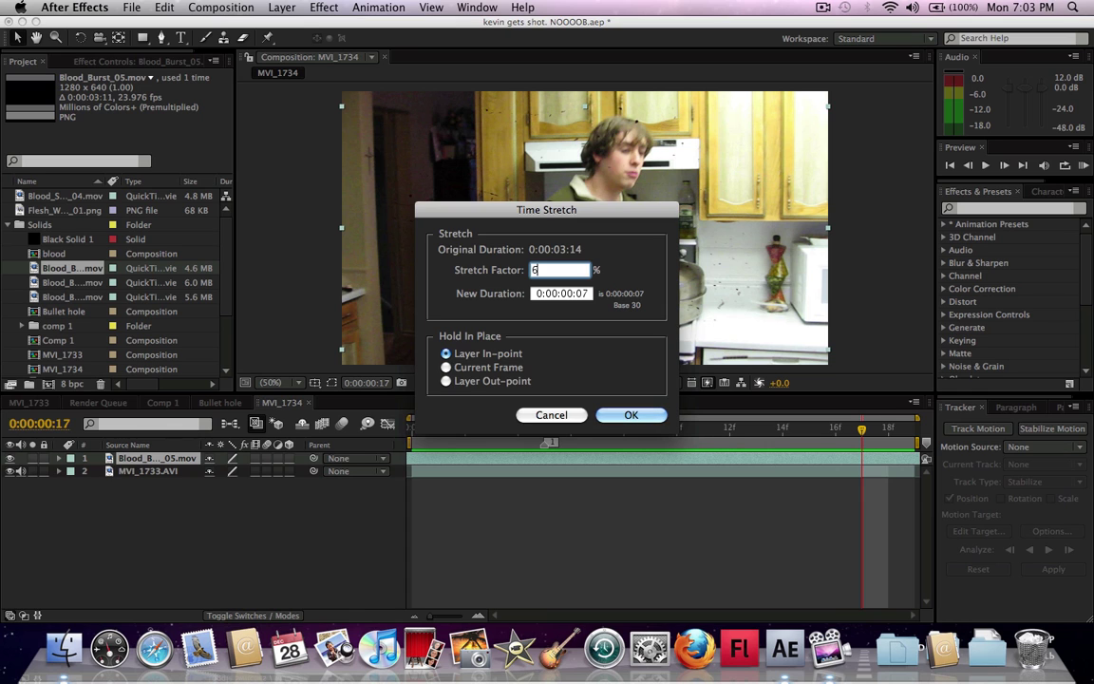
left_click(629, 416)
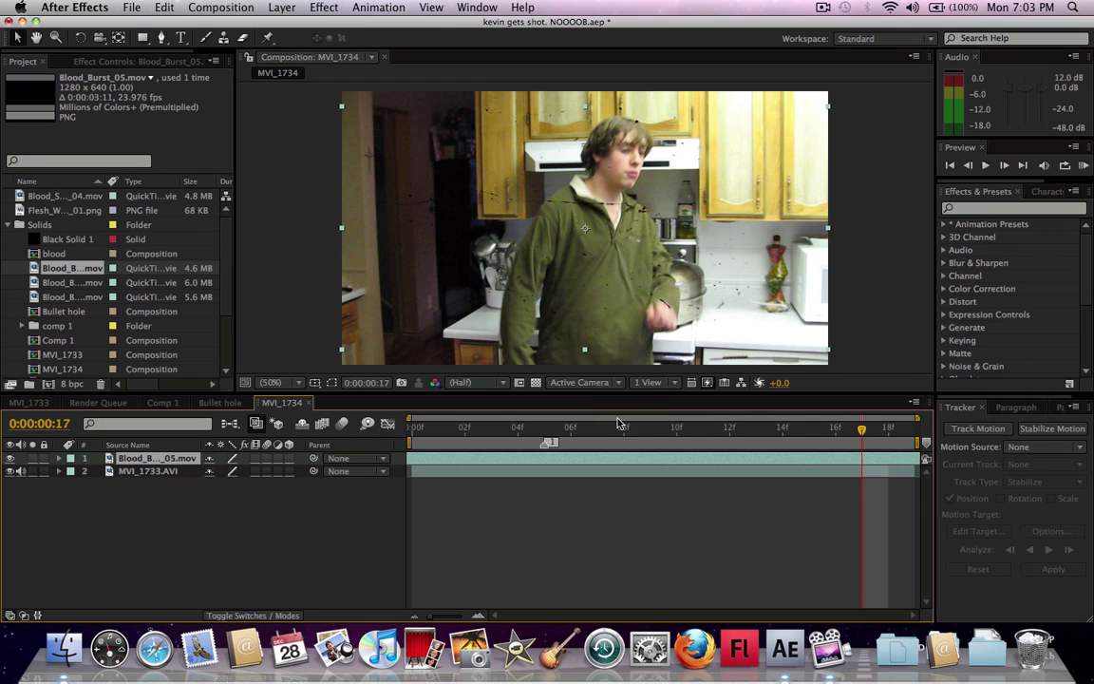
key("space")
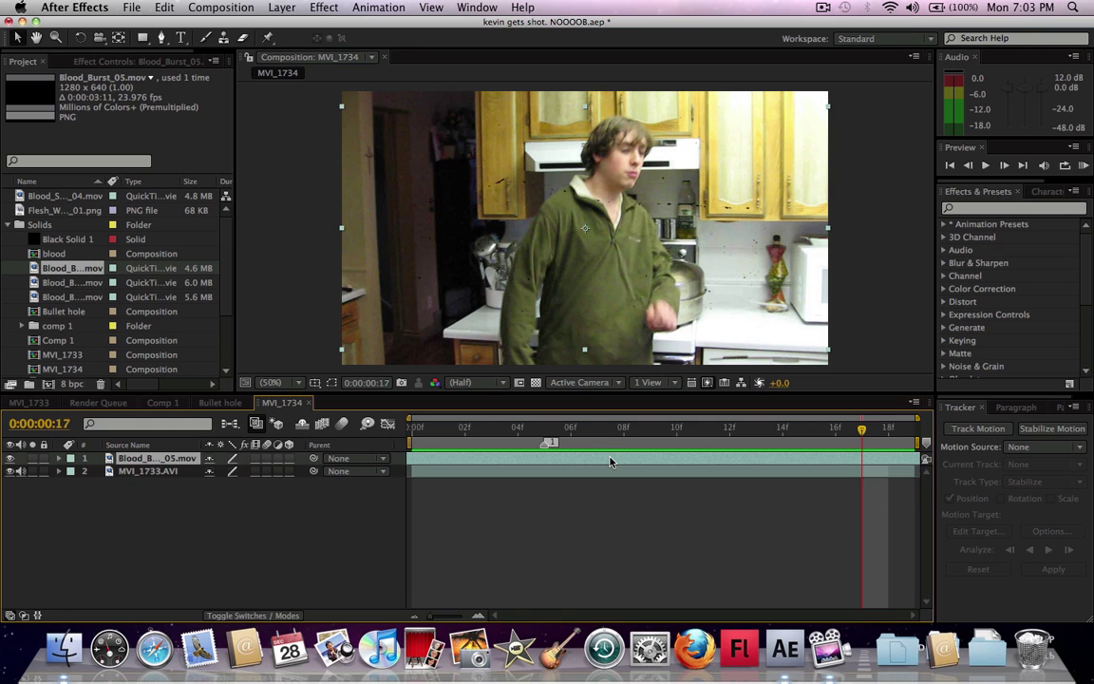
key("Delete")
Add Blood_Burst_06 as a new layer and time-stretch it to 60%
left_click(72, 280)
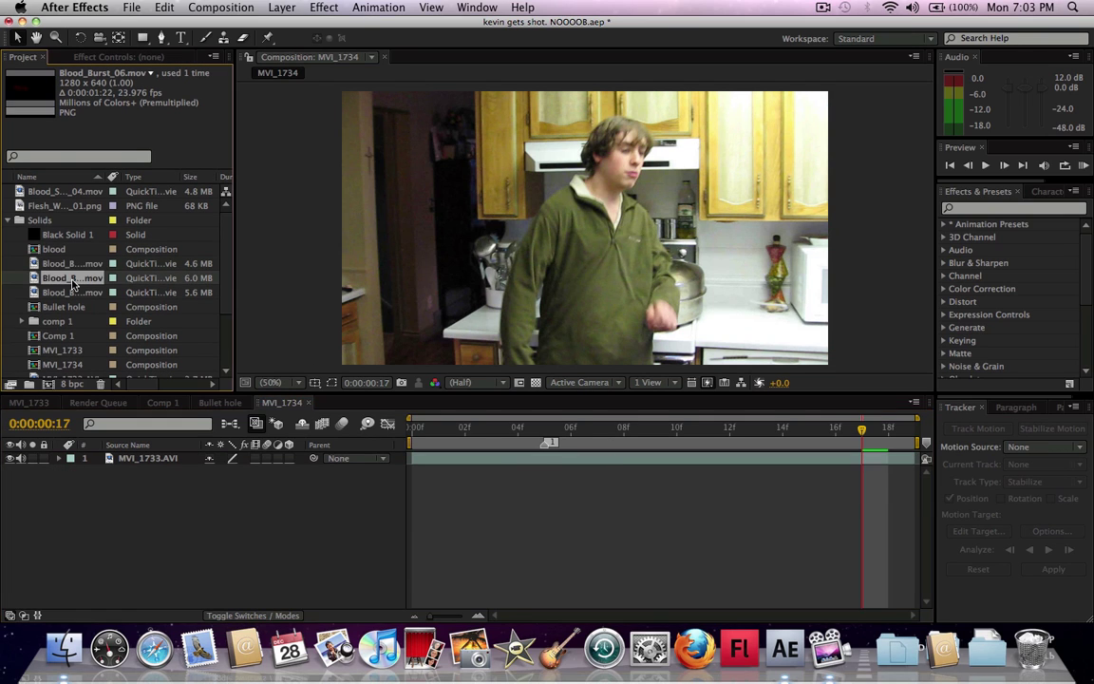
left_click_drag(72, 285, 169, 459)
key("space")
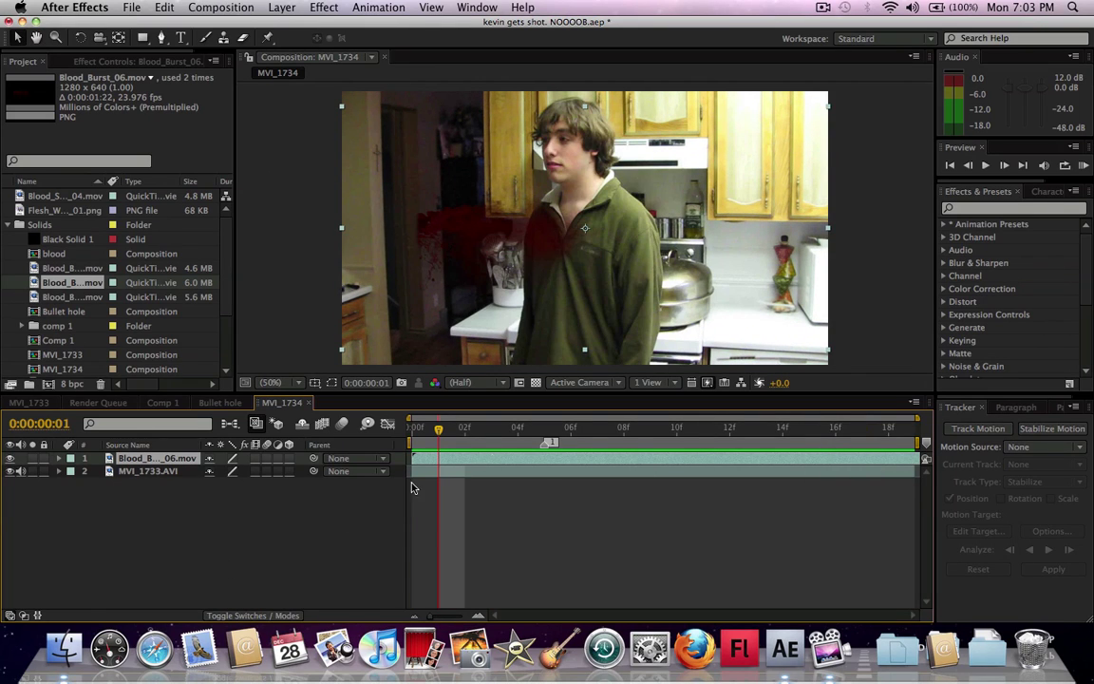
right_click(504, 466)
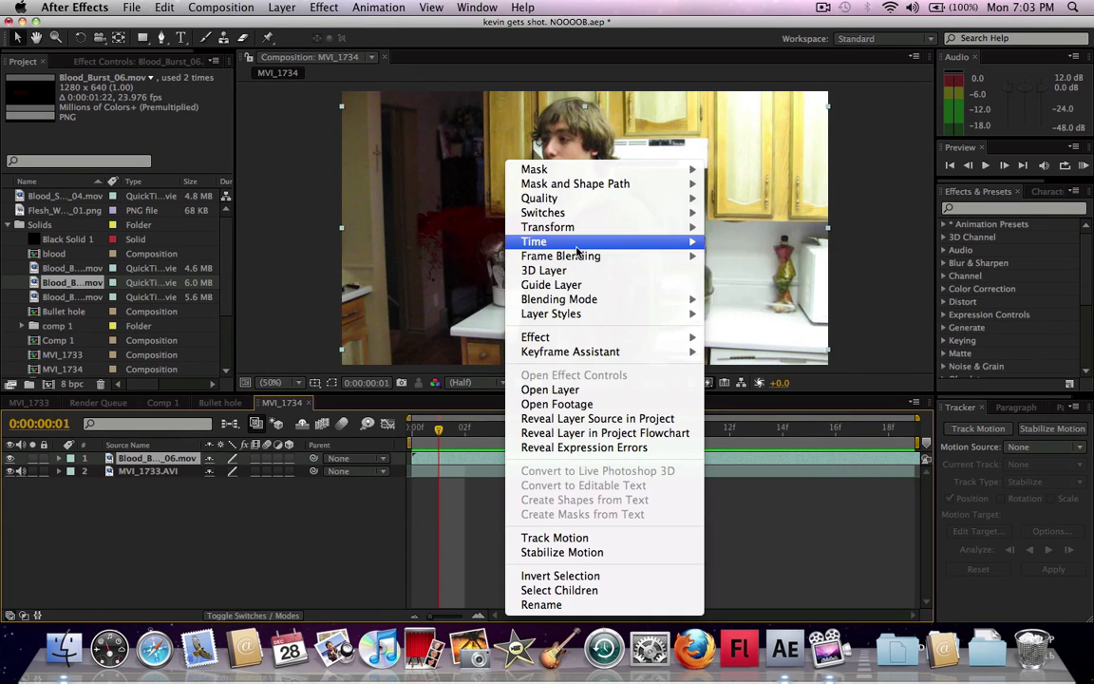
mouse_move(655, 241)
left_click(758, 271)
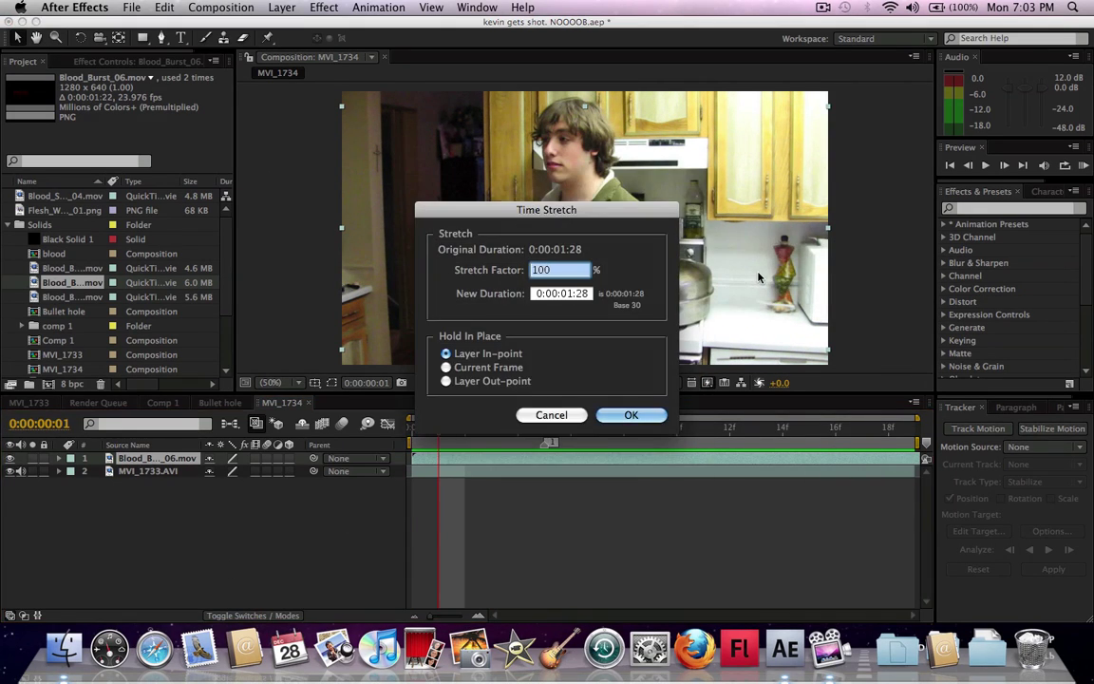
type("60")
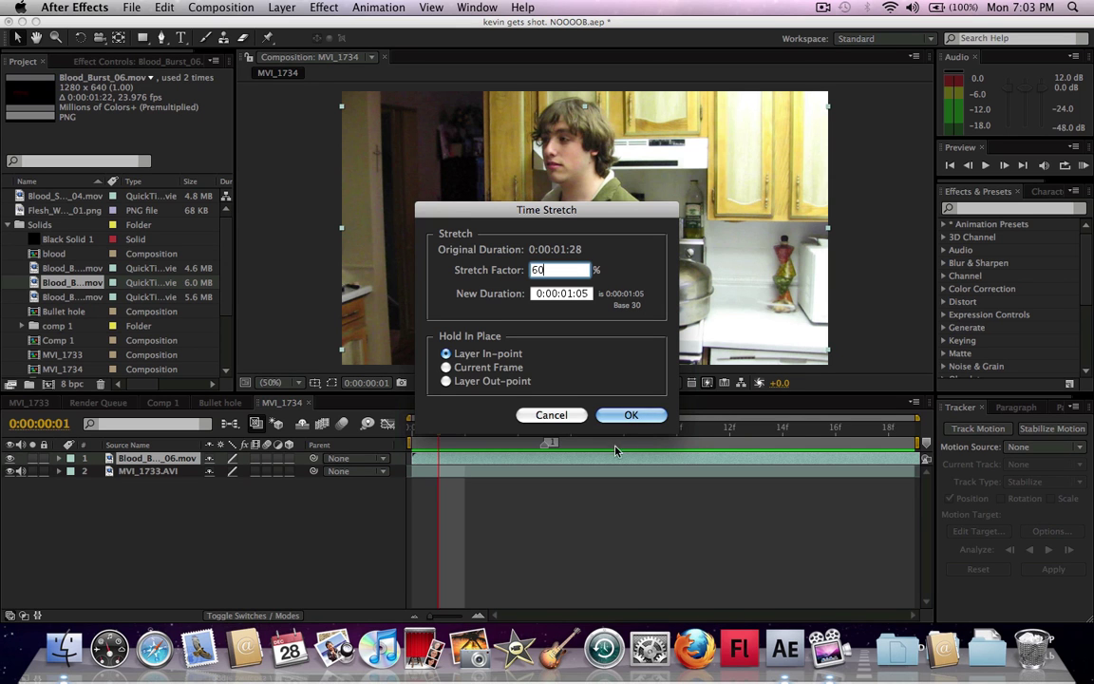
left_click(627, 417)
key("space")
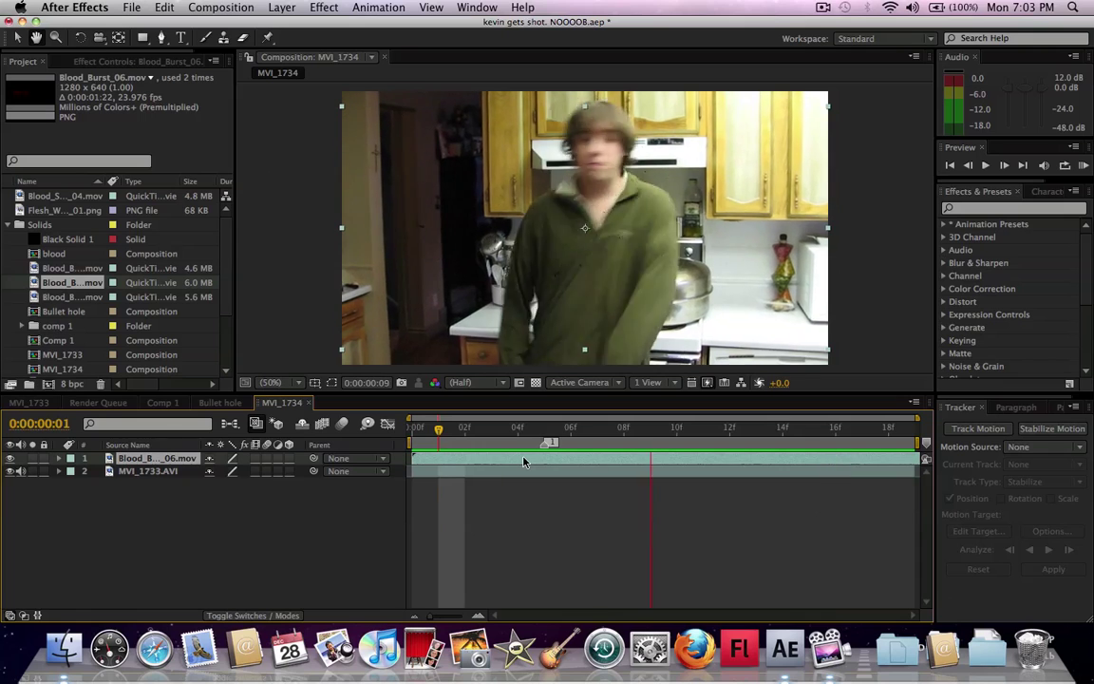
Change the Blood_Burst_06 time stretch to 75% and preview it
right_click(523, 461)
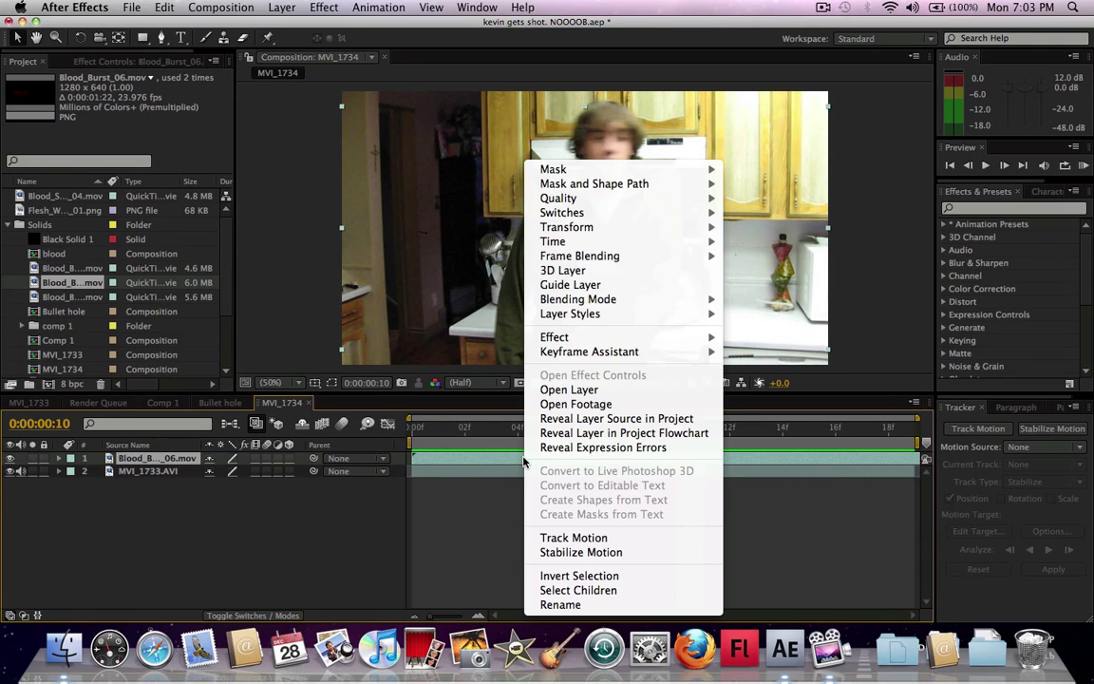
mouse_move(643, 240)
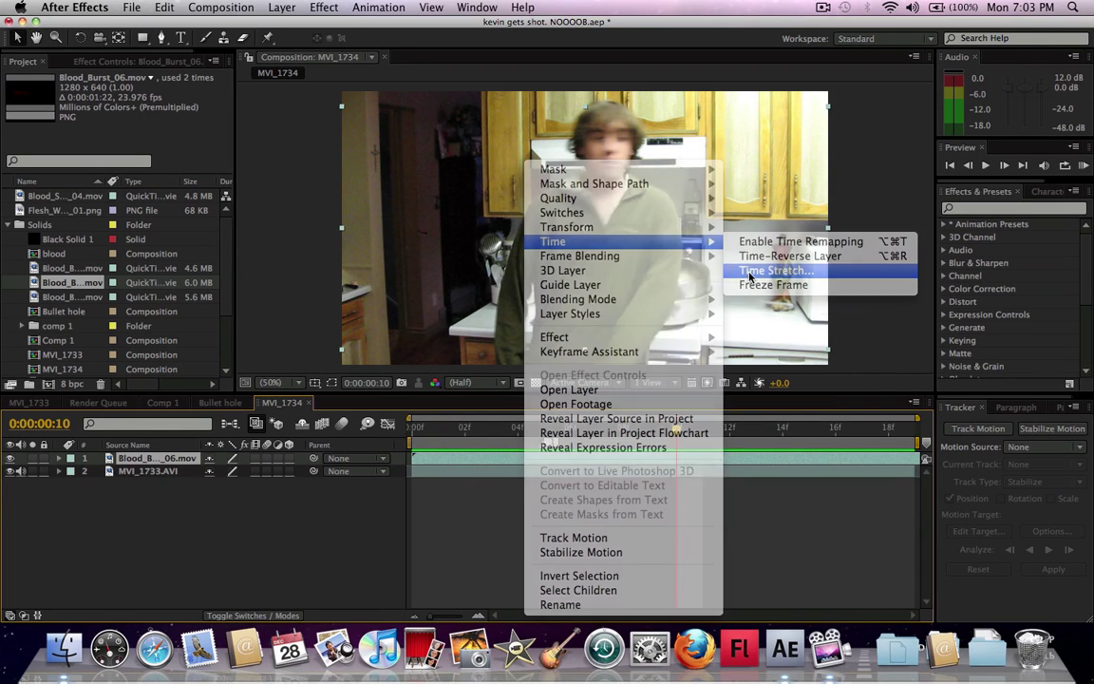
left_click(745, 273)
type("7")
key("Tab")
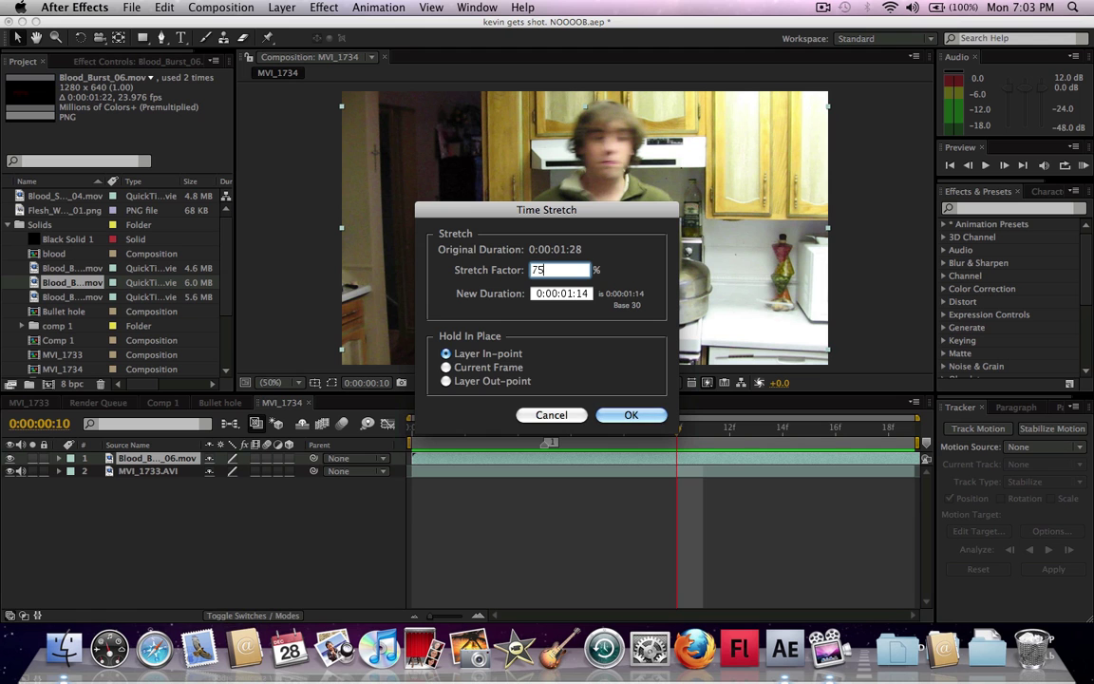
left_click(631, 414)
key("space")
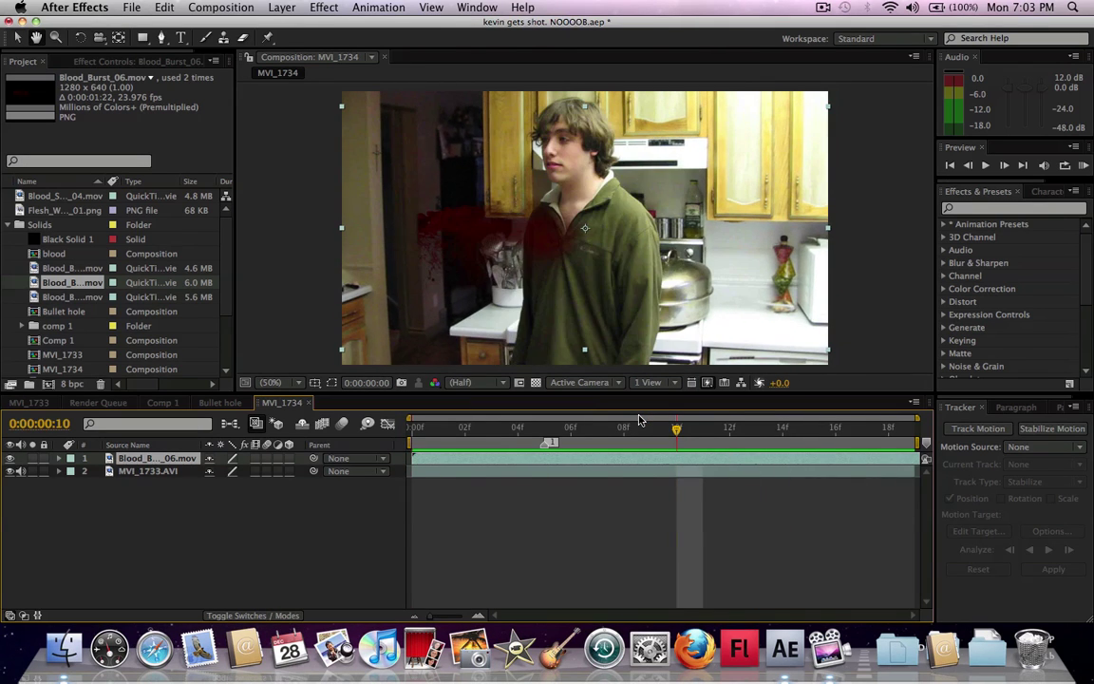
Drag the blood burst onto the man's chest and preview the placement
key("Home")
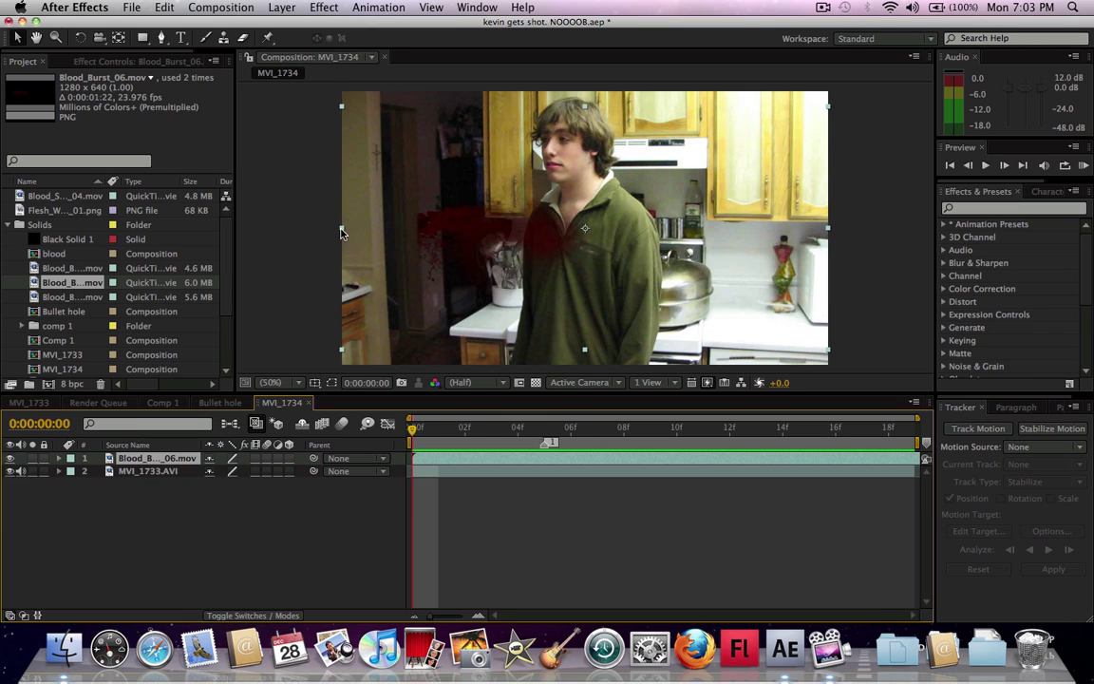
left_click_drag(342, 233, 838, 249)
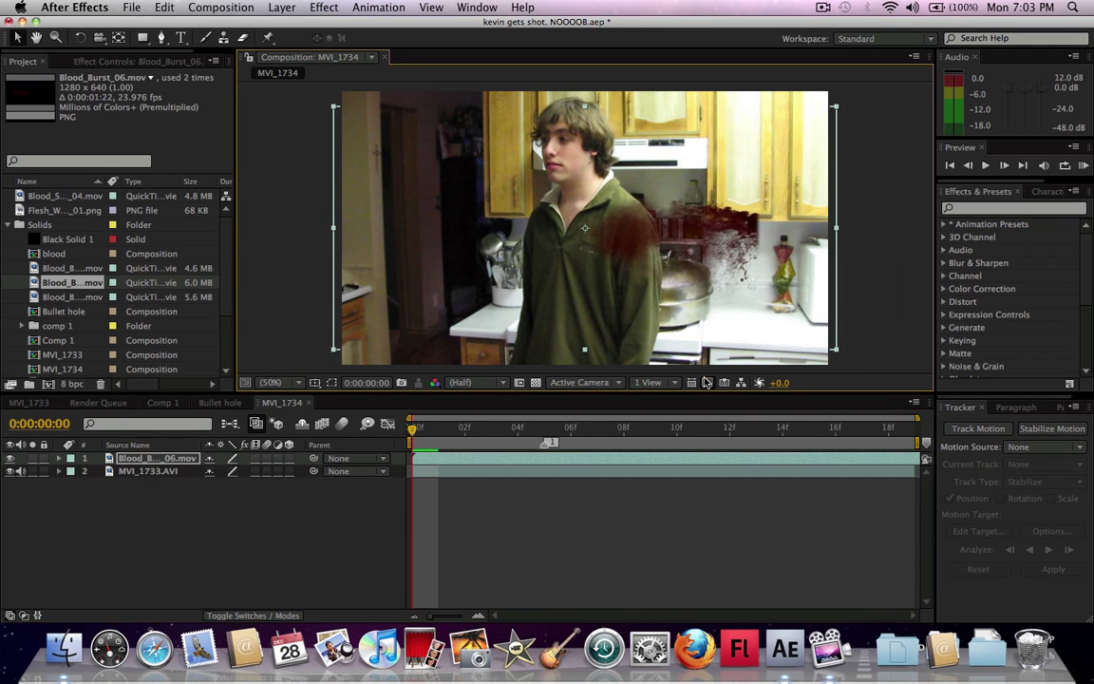
key("space")
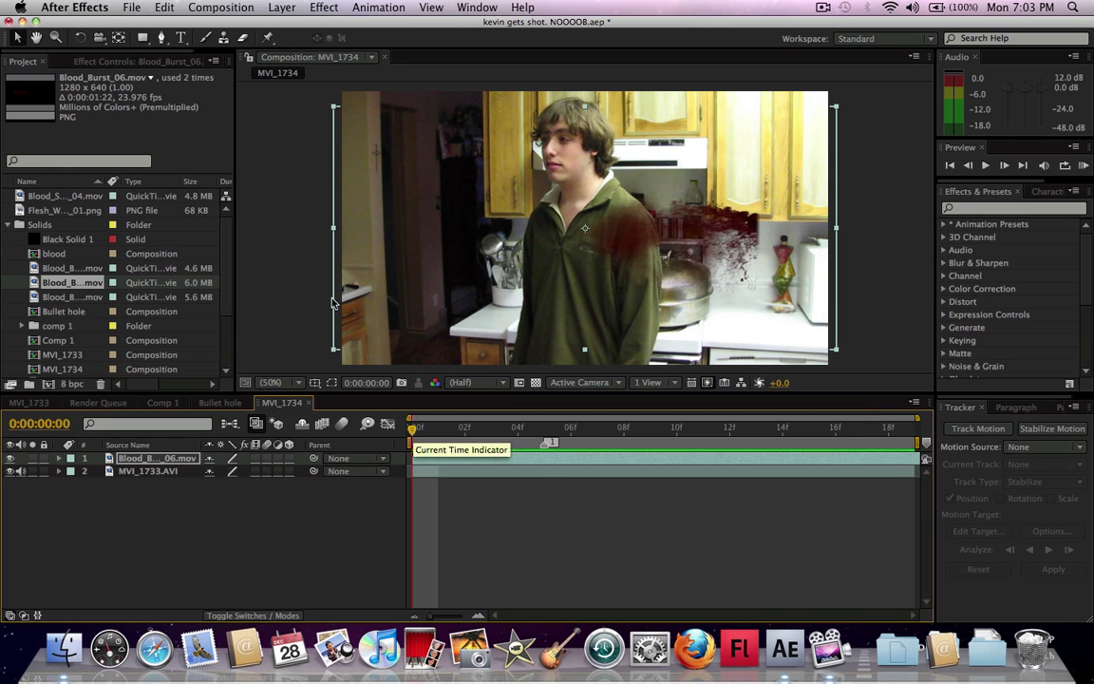
left_click(290, 10)
Add a null object named 'tracking data', then select the MVI_1733.AVI layer
mouse_move(294, 26)
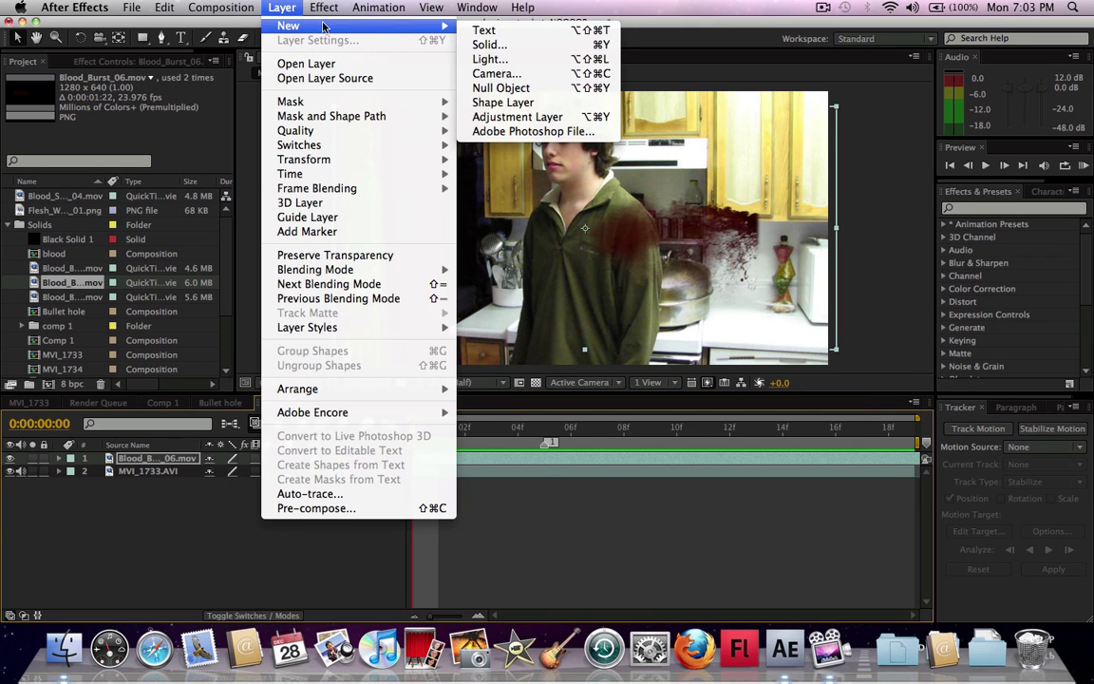
left_click(502, 87)
key("Return")
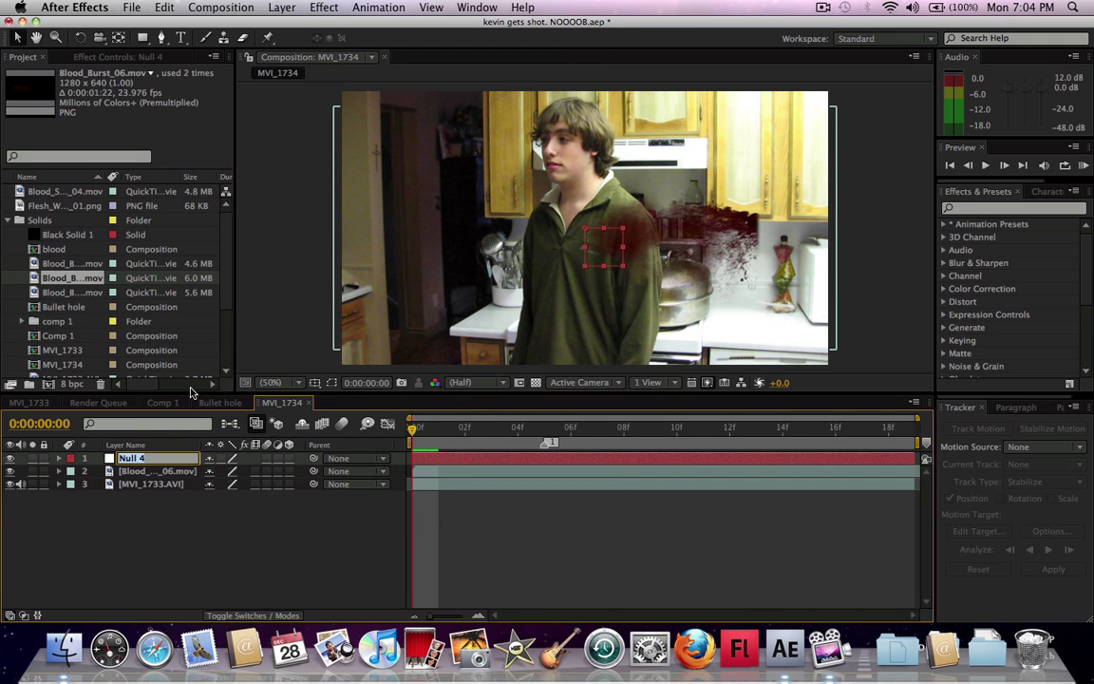
type("tracking data")
key("Return")
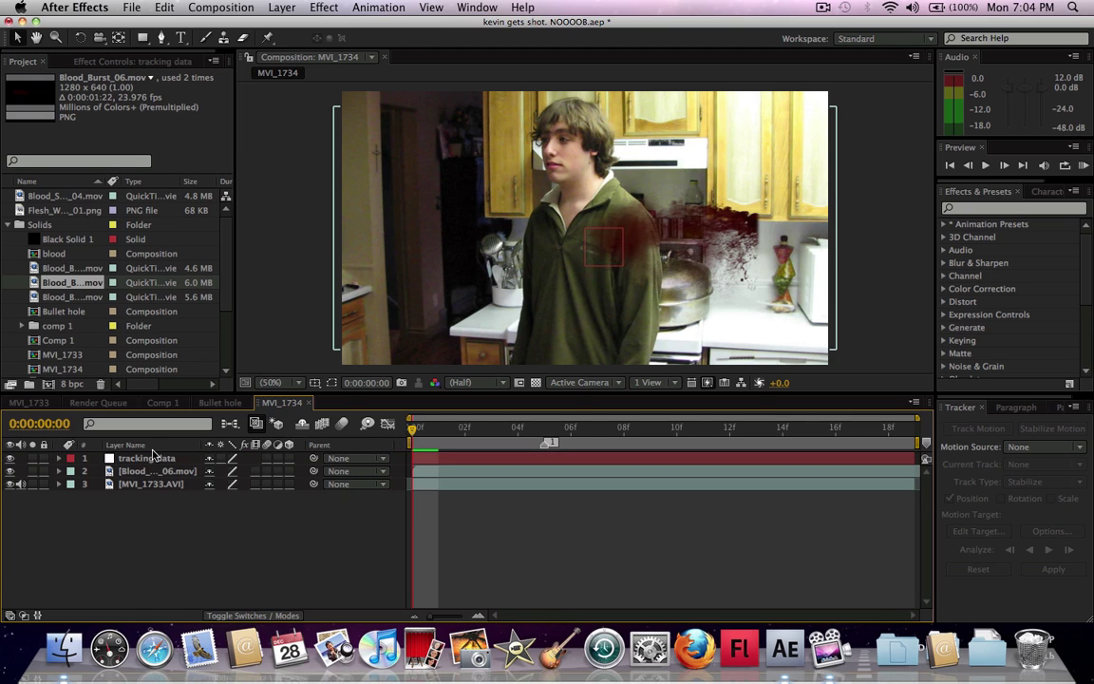
left_click(159, 460)
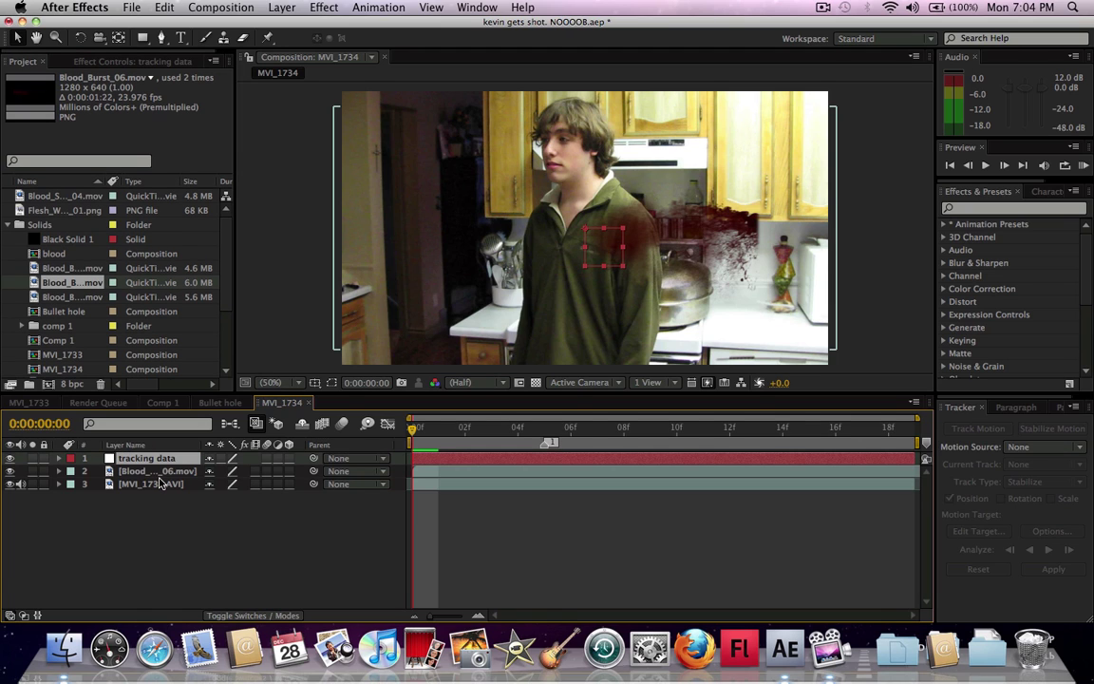
left_click(156, 485)
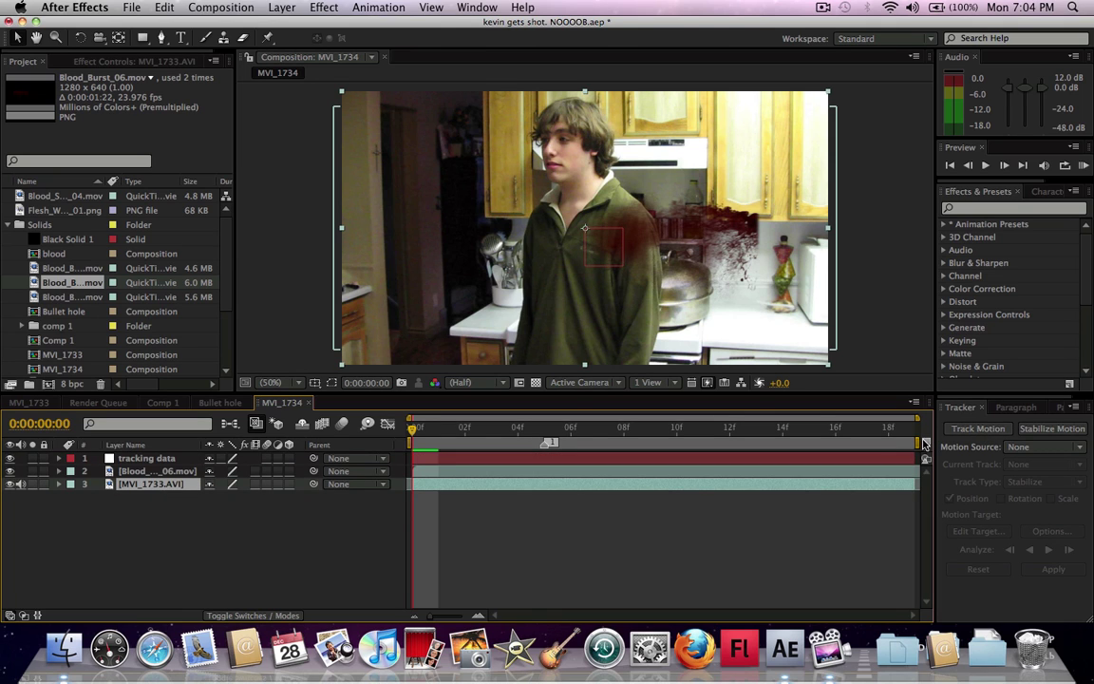
Track position and rotation with points on the utensils and red bottle, analyzing forward
left_click(992, 428)
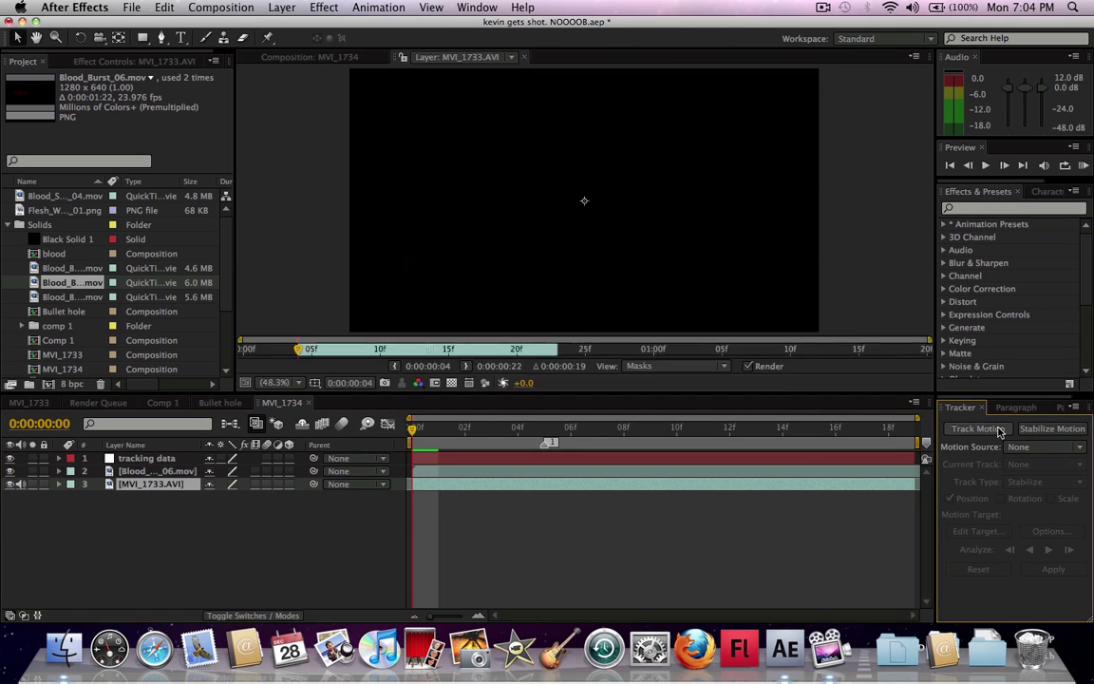
left_click(1002, 499)
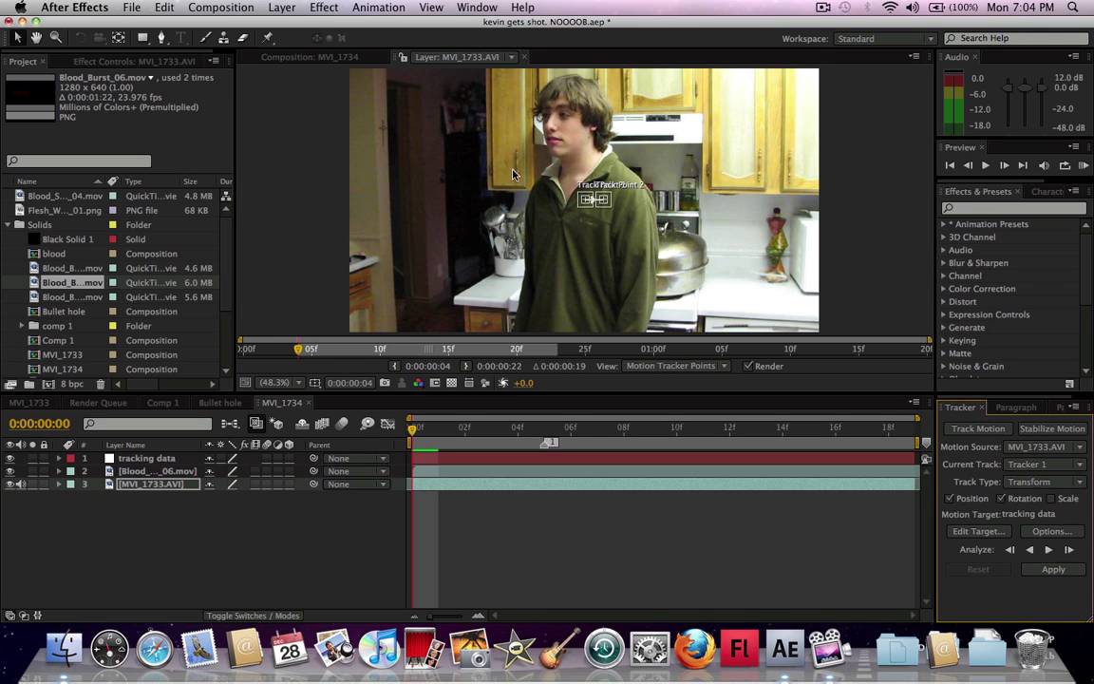
left_click_drag(582, 204, 514, 231)
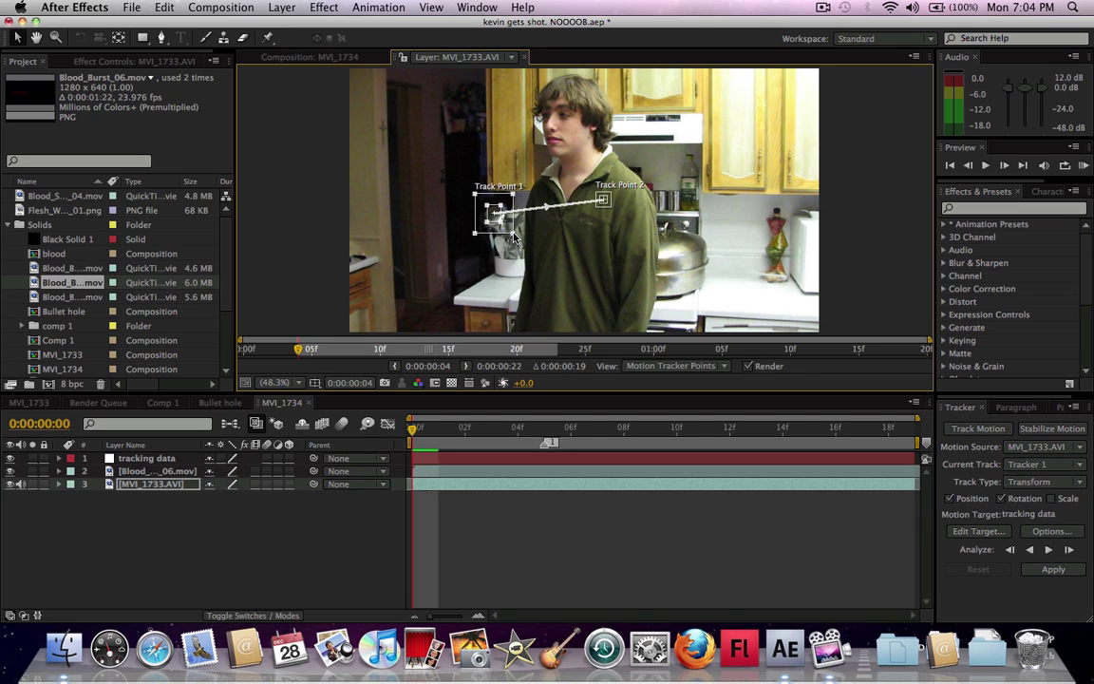
left_click(605, 207)
left_click_drag(604, 207, 790, 233)
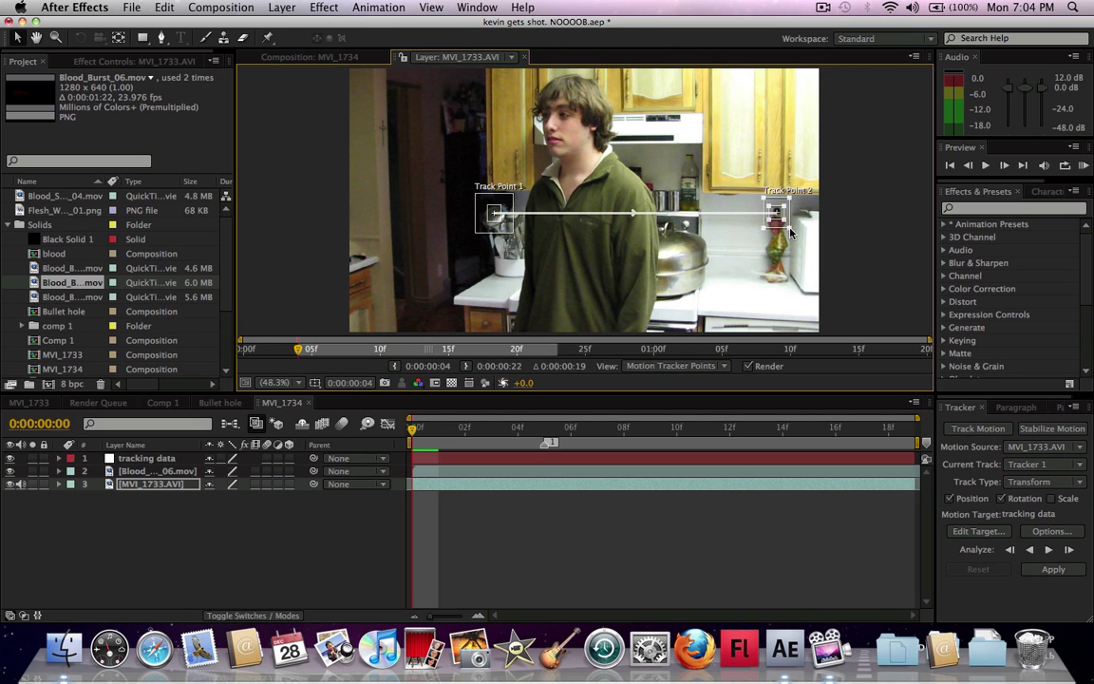
left_click(1048, 549)
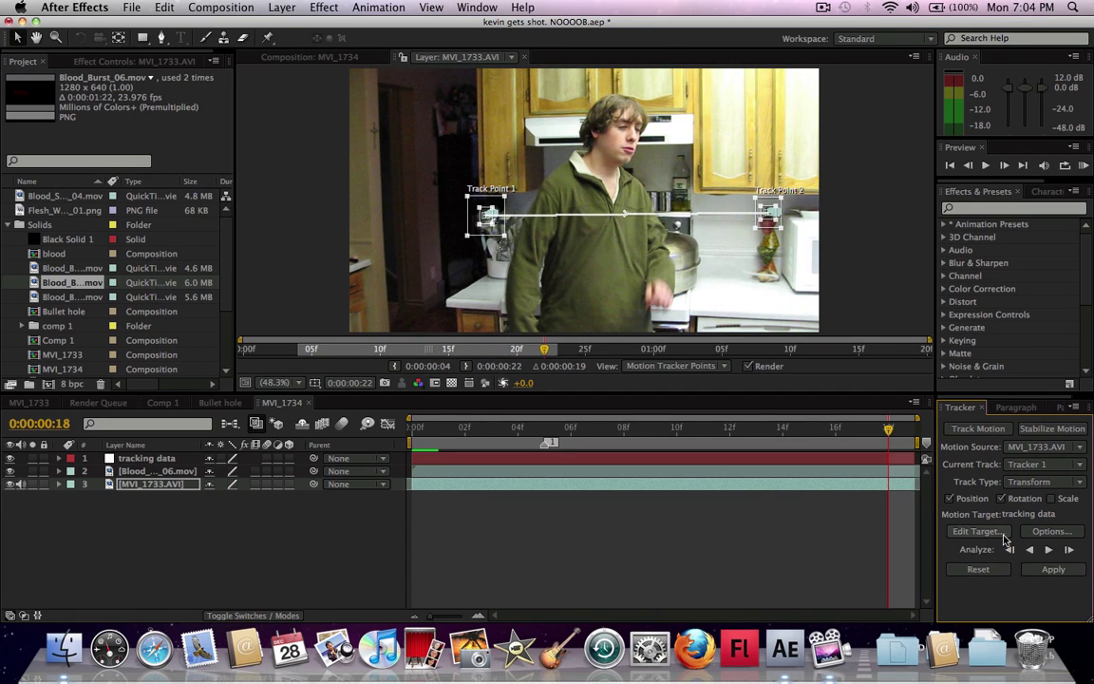
Apply the track to the tracking data null and collapse the tracker properties
left_click(1001, 533)
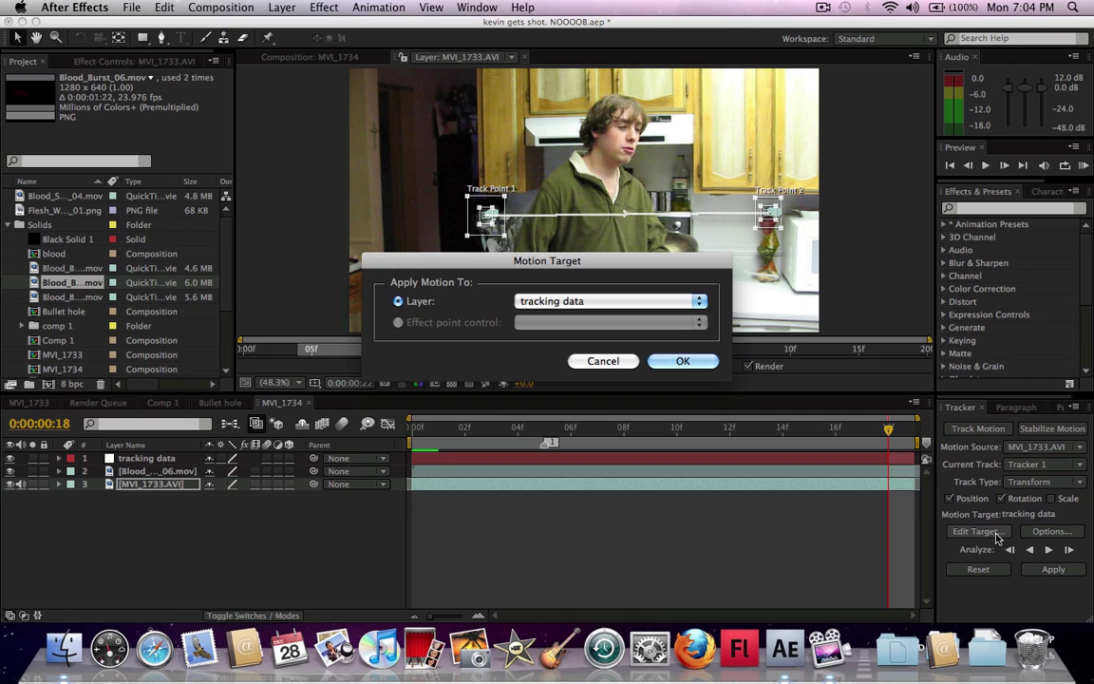
left_click(680, 361)
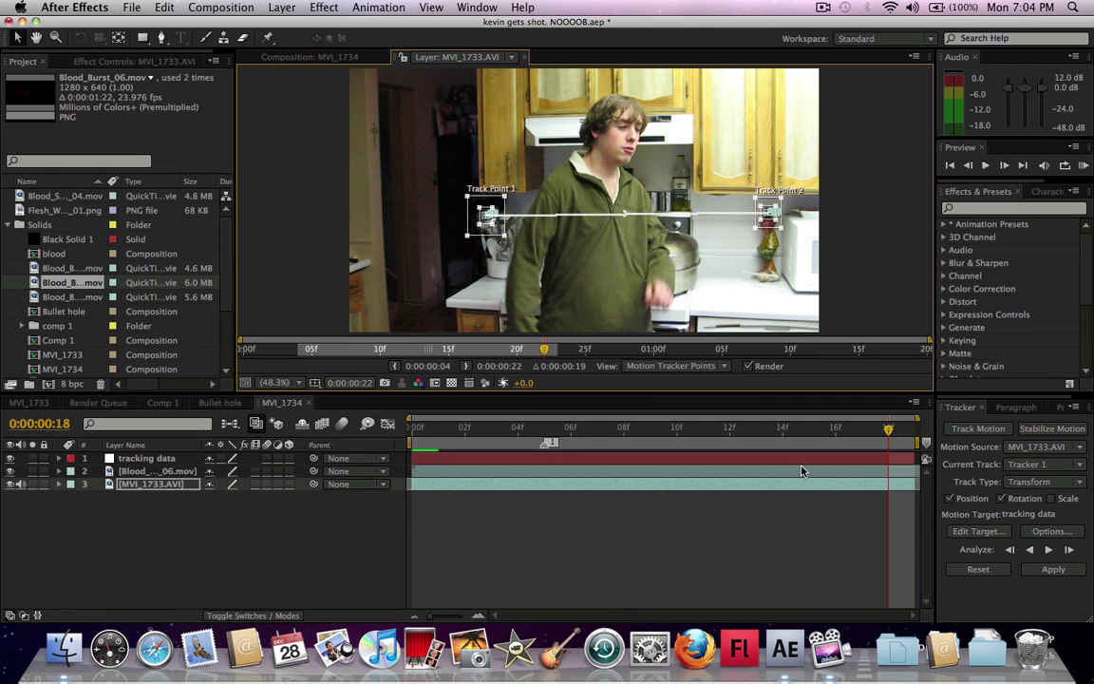
left_click(1052, 570)
left_click(602, 340)
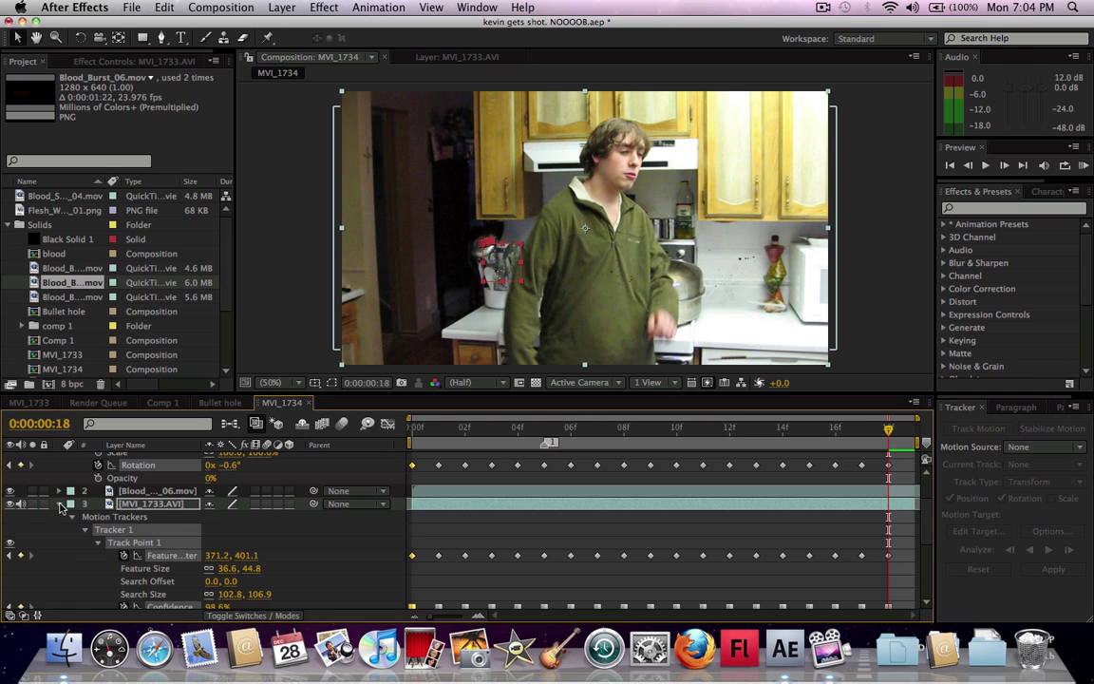
left_click(59, 504)
Preview the tracked comp and move Blood_Burst_06 toward the man's chest
key("space")
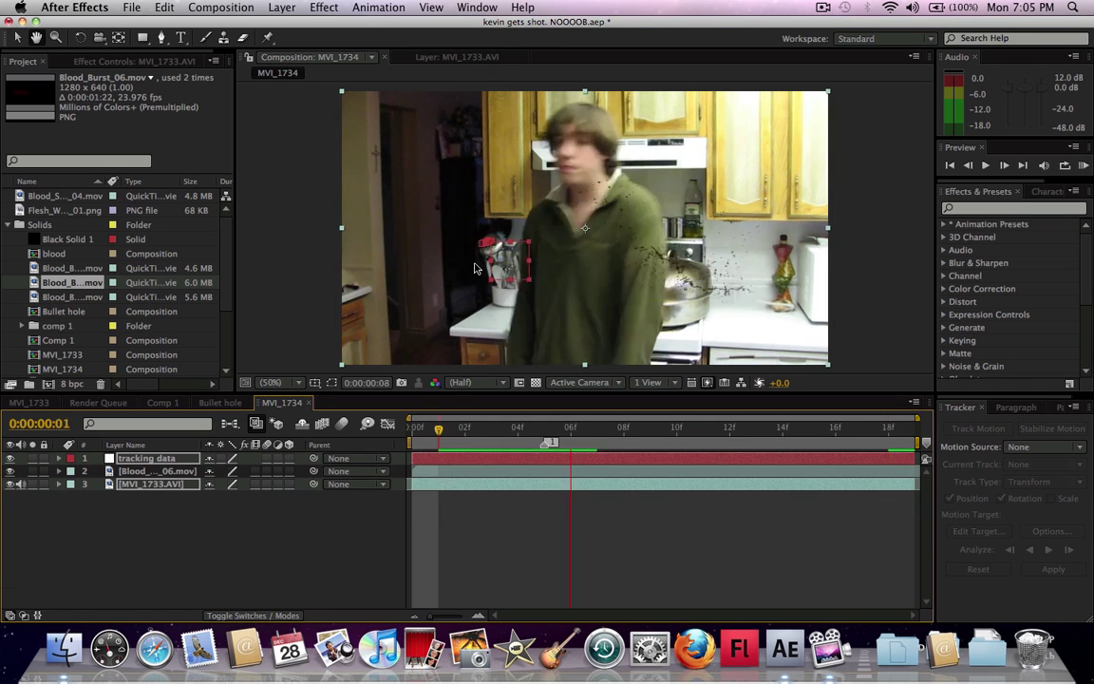
scroll(601, 288, "up", 2)
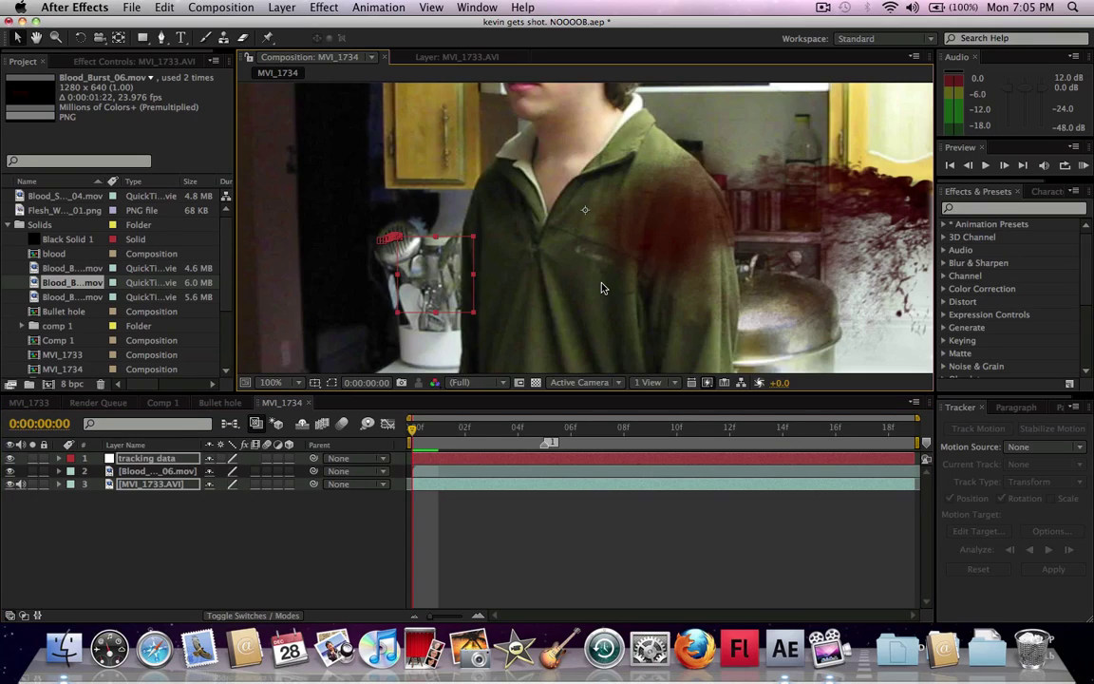
scroll(601, 287, "down", 2)
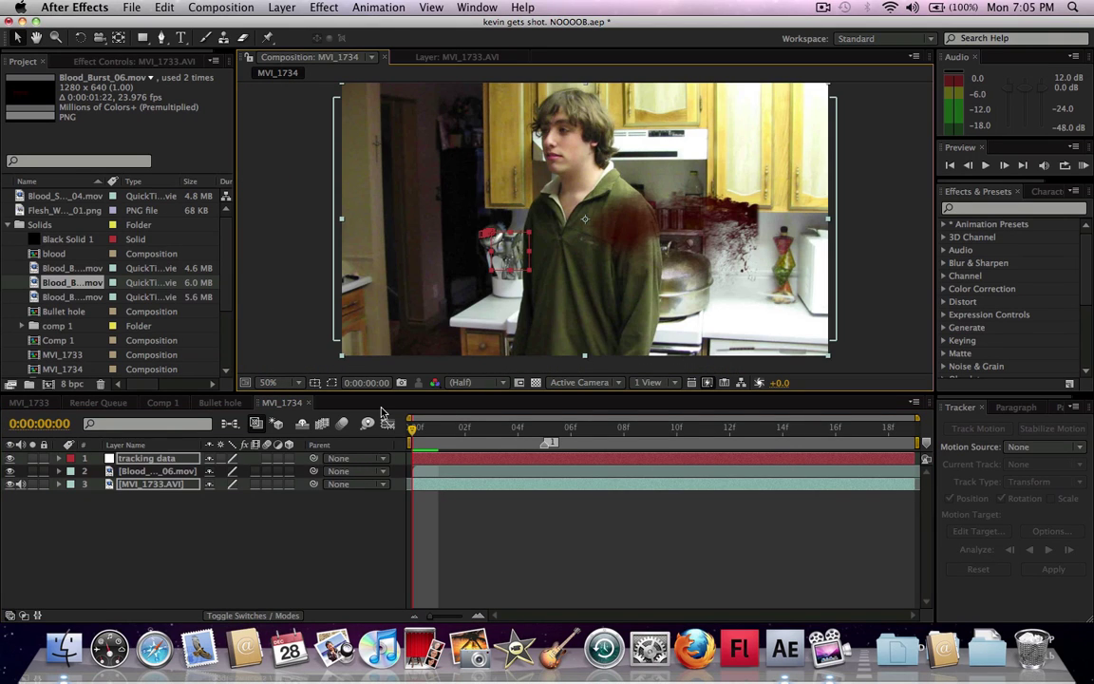
left_click(154, 476)
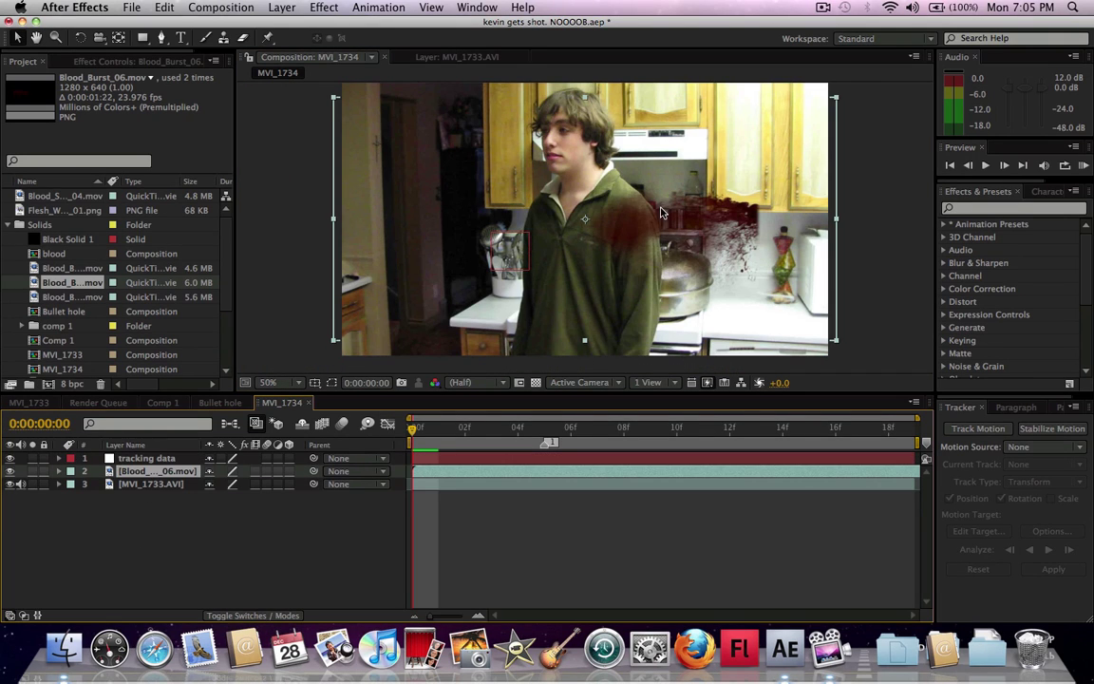
left_click_drag(662, 213, 502, 231)
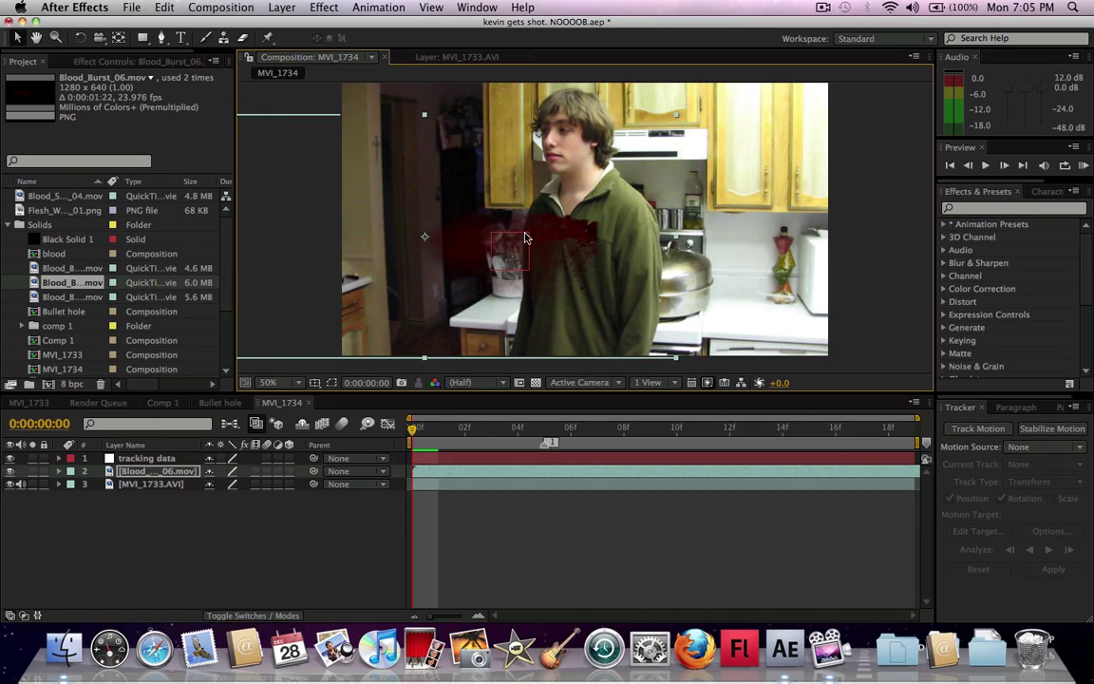
Squash and narrow the blood burst, center it on his chest, then go to frame 4
mouse_move(425, 115)
left_mouse_down()
mouse_move(435, 178)
mouse_move(452, 180)
mouse_move(454, 144)
left_mouse_up()
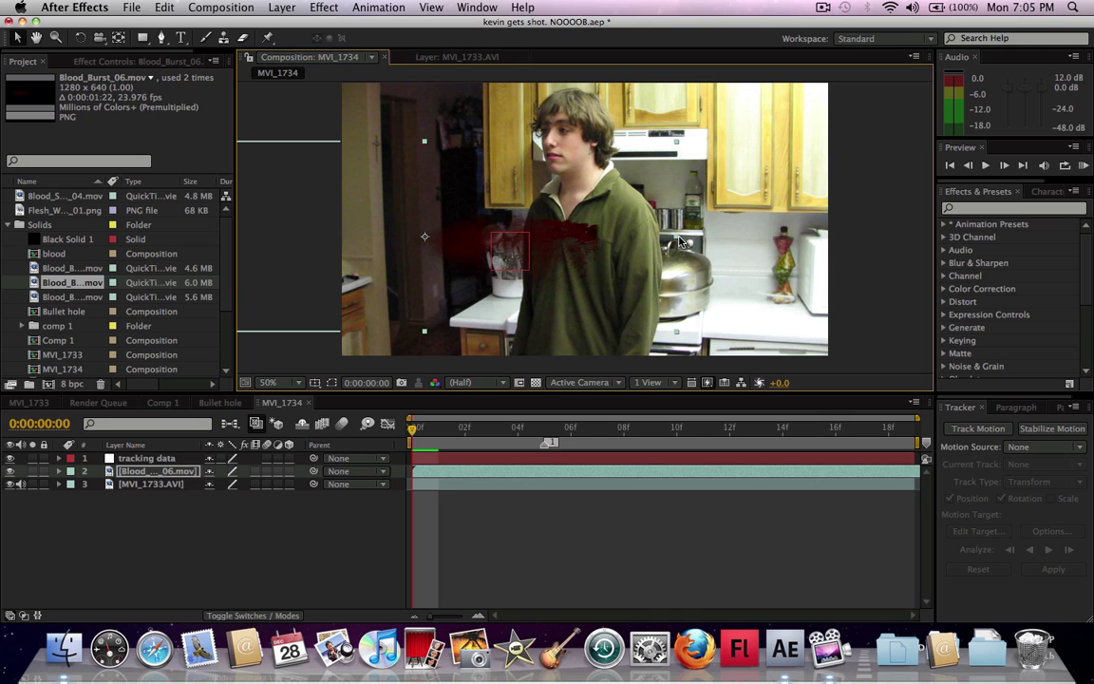
left_click_drag(676, 235, 587, 235)
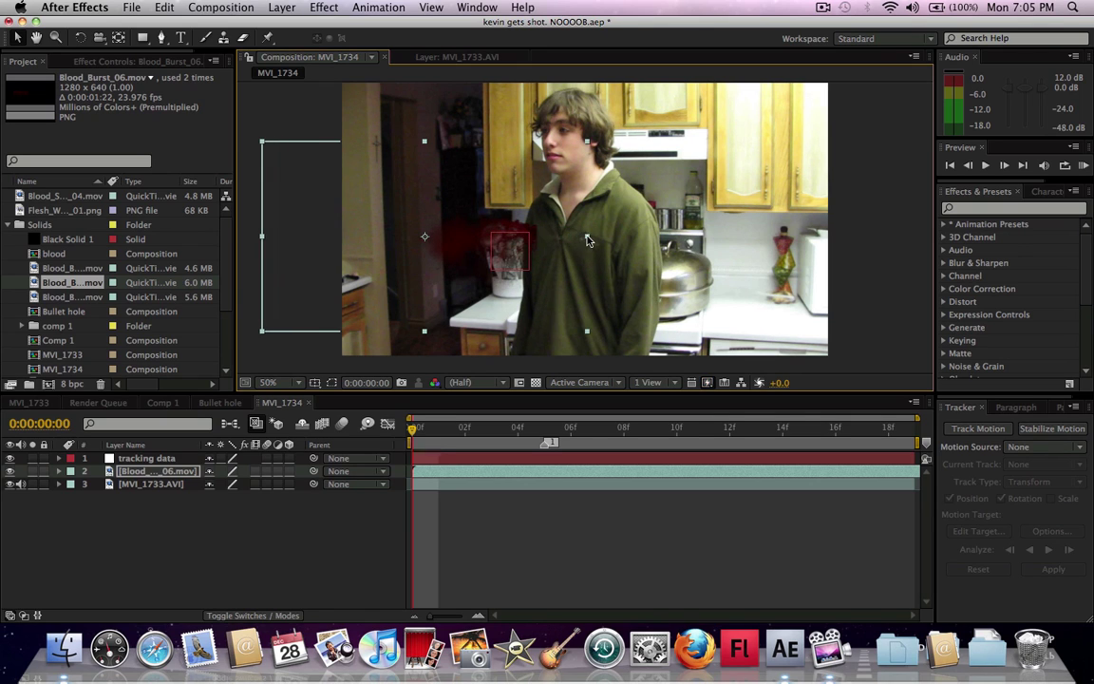
left_click_drag(518, 233, 574, 231)
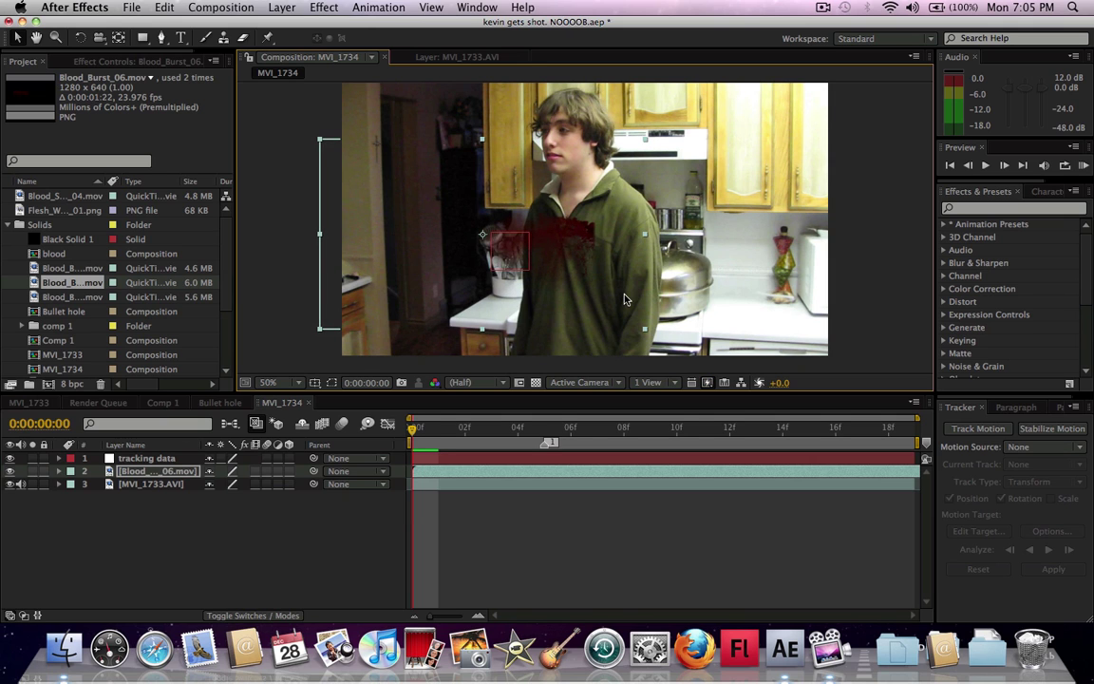
scroll(625, 299, "up", 2)
scroll(624, 299, "down", 2)
scroll(625, 299, "up", 4)
scroll(662, 309, "down", 5)
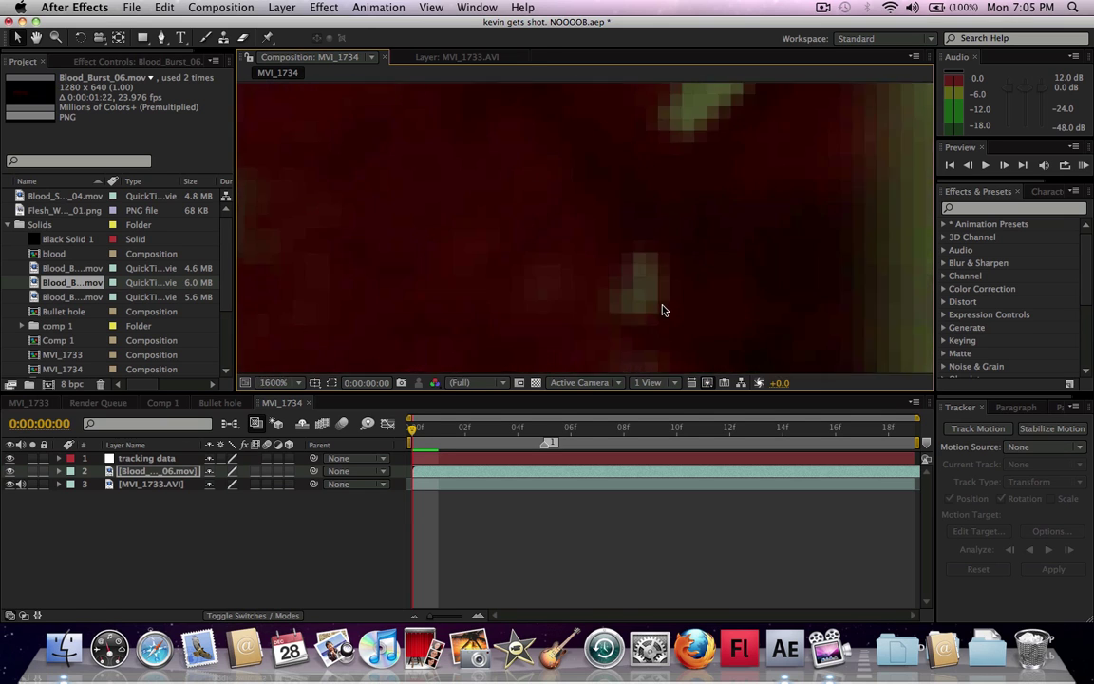
scroll(663, 309, "up", 1)
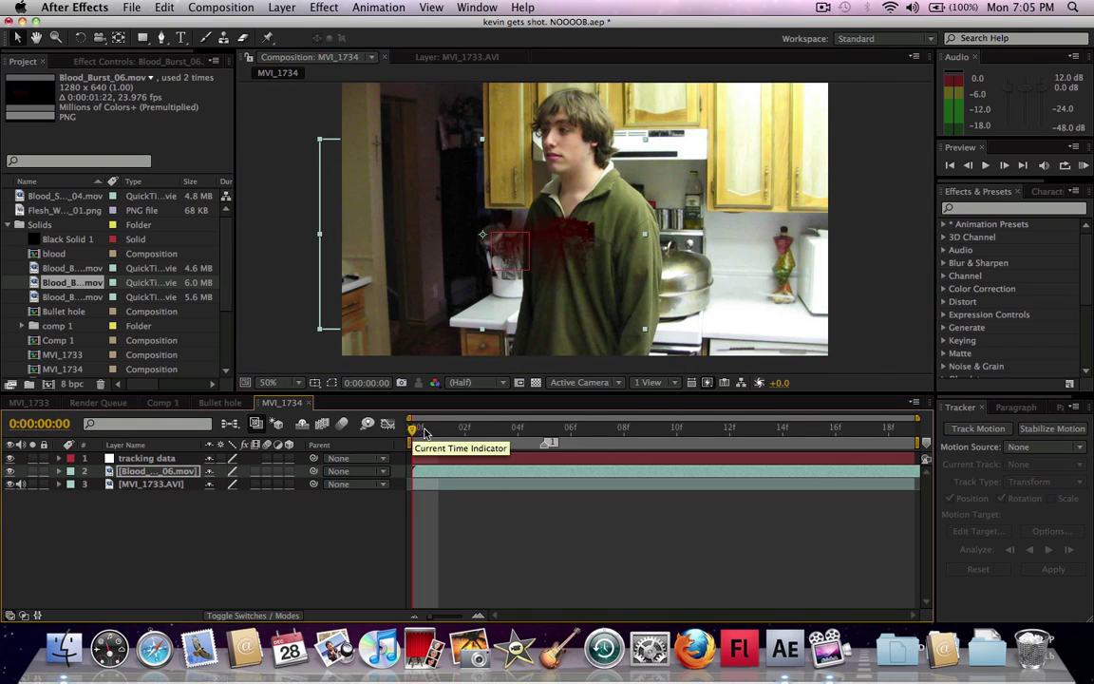
mouse_move(414, 429)
left_mouse_down()
mouse_move(542, 438)
mouse_move(545, 470)
mouse_move(712, 479)
mouse_move(634, 477)
left_mouse_up()
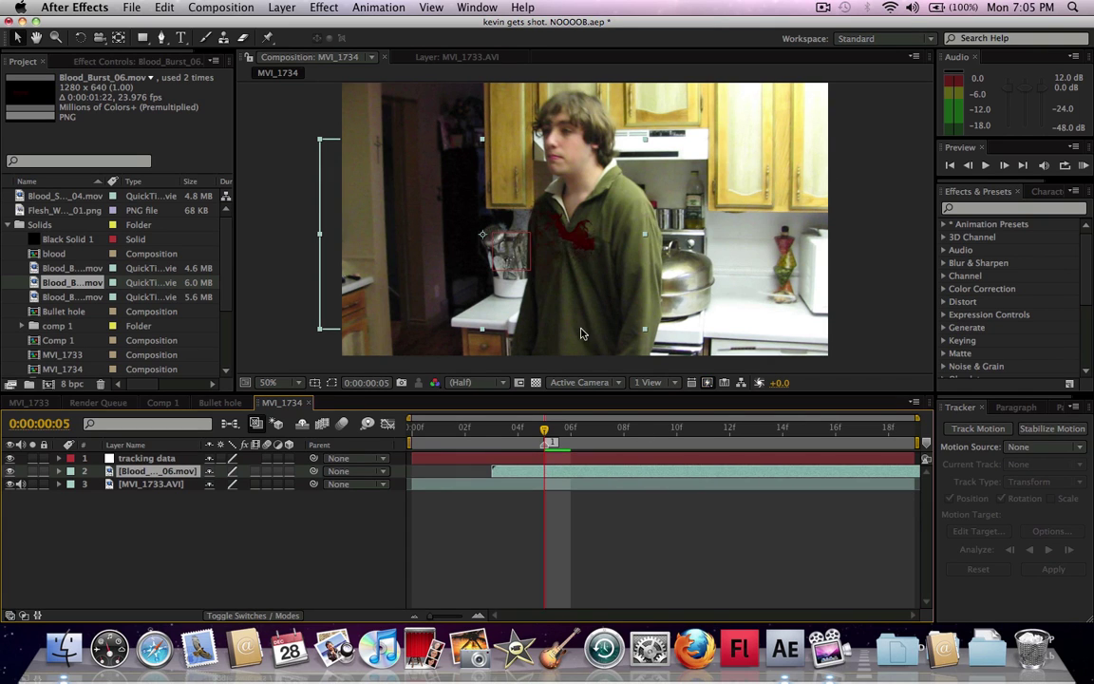
Shift Blood_Burst_06 to start at frame 5 and nudge its position on the chest
left_click_drag(570, 471, 611, 468)
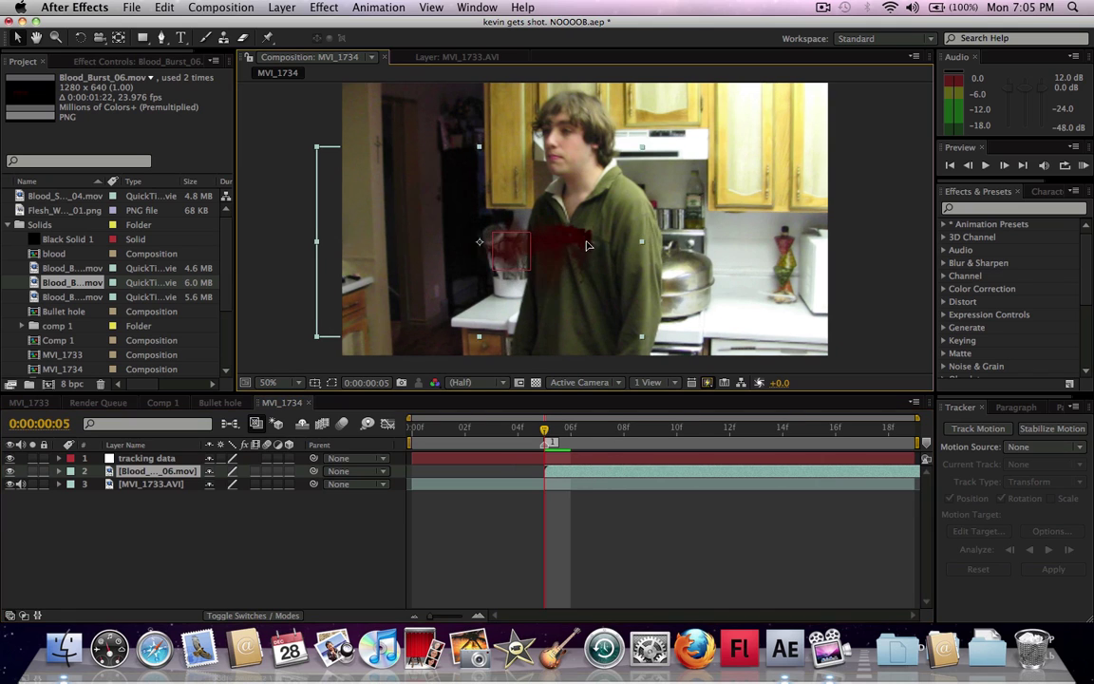
left_click_drag(596, 251, 585, 249)
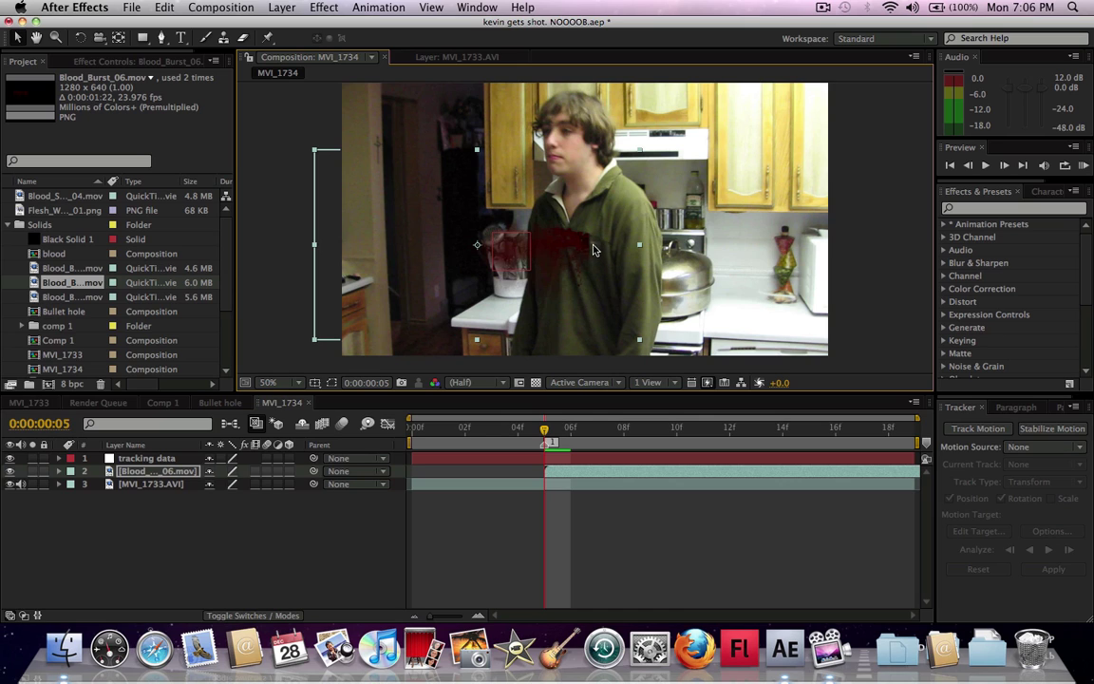
key("shift+Right")
key("shift+Right")
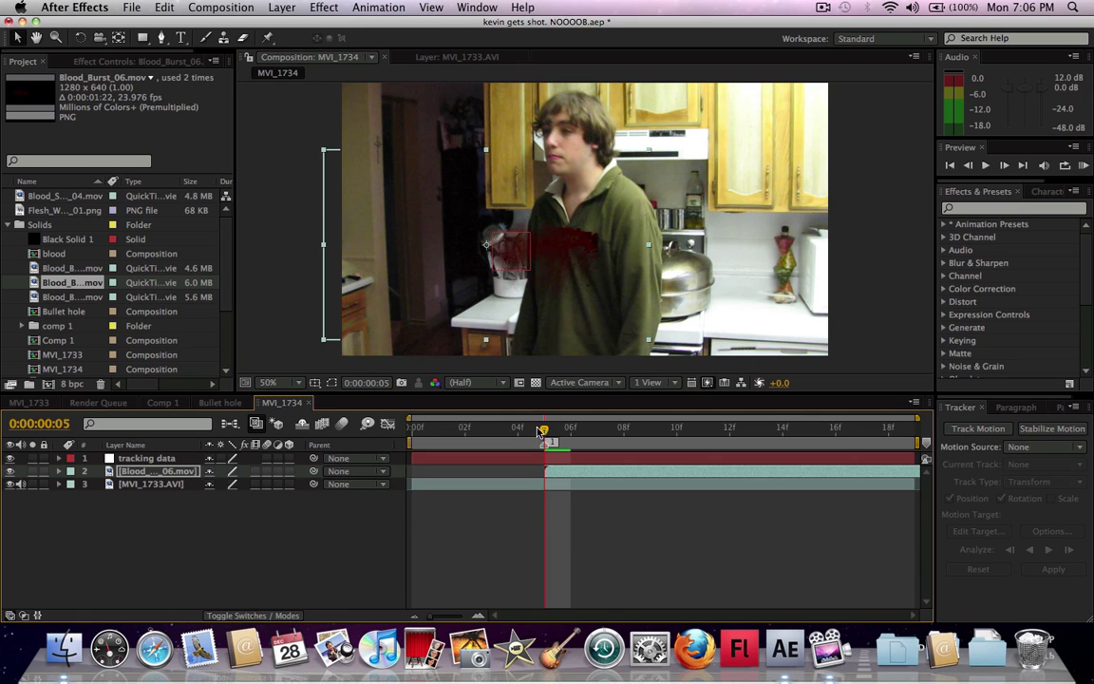
left_click(610, 436)
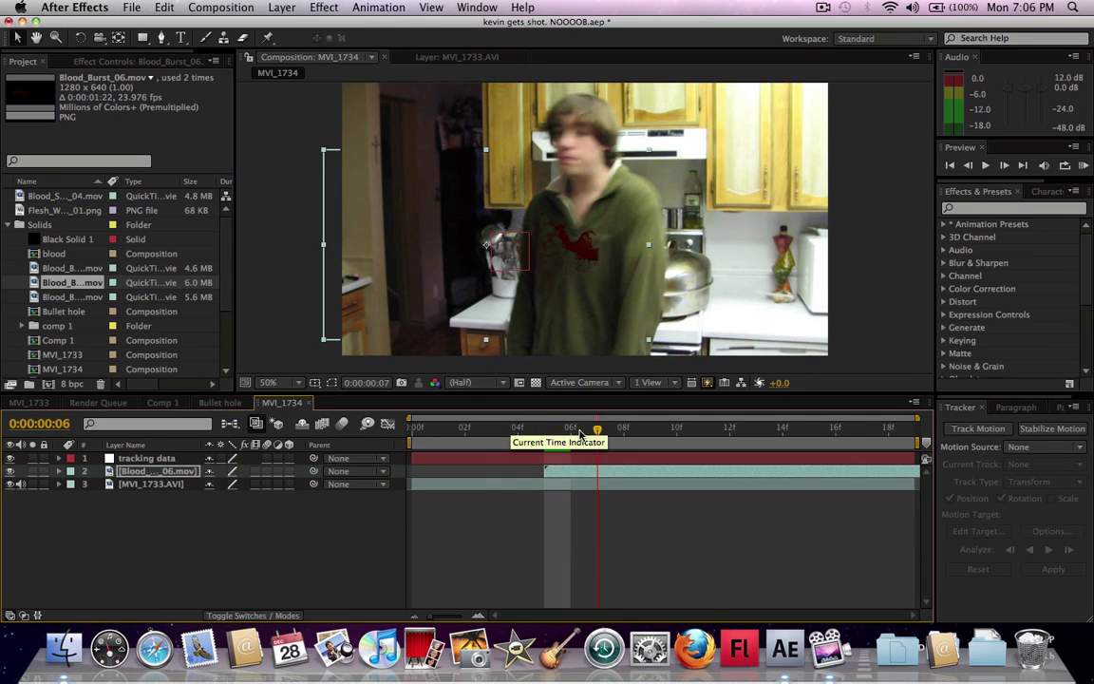
left_click_drag(611, 437, 556, 434)
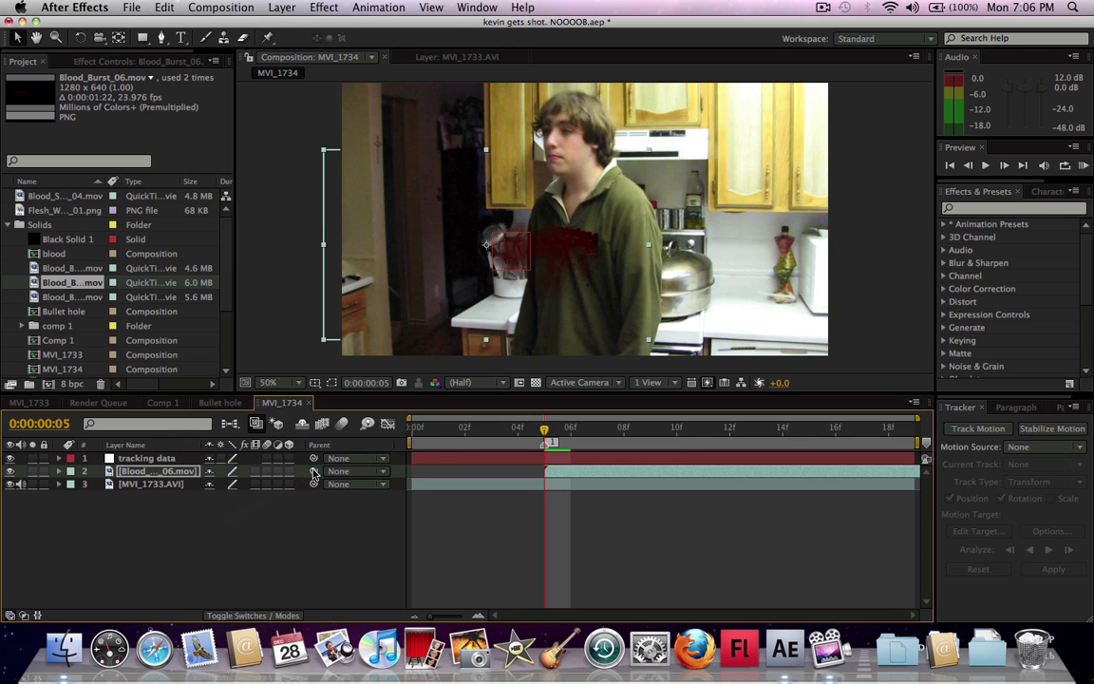
Parent the blood layer to the tracking data null and review the frames around the burst
left_click_drag(315, 473, 174, 460)
key("space")
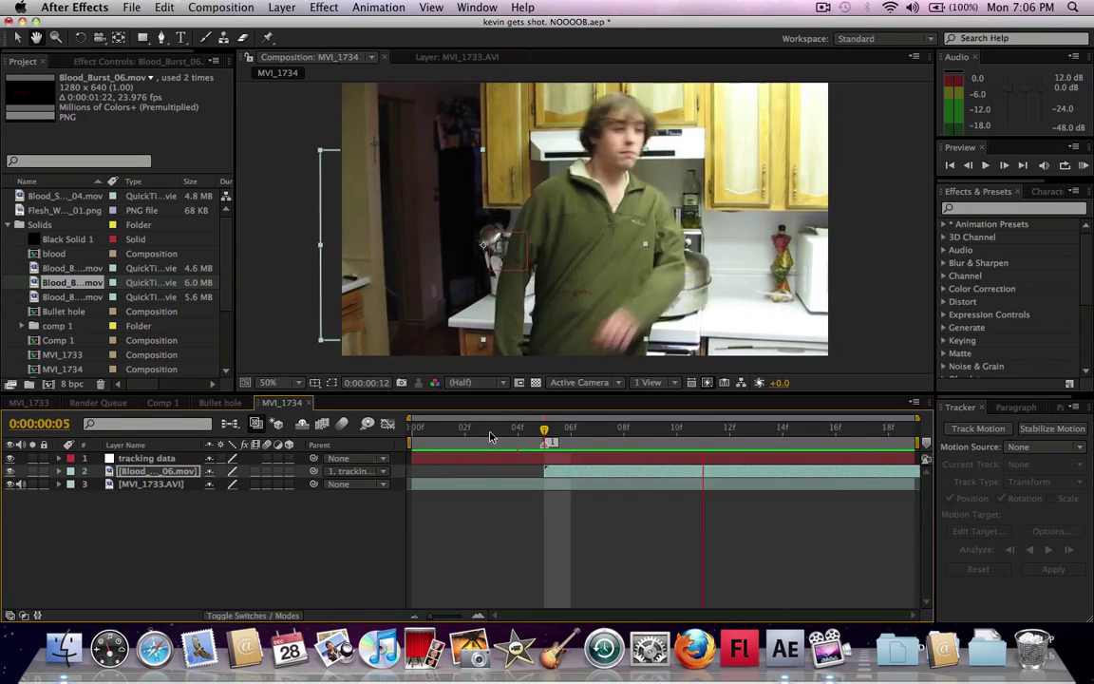
left_click(581, 435)
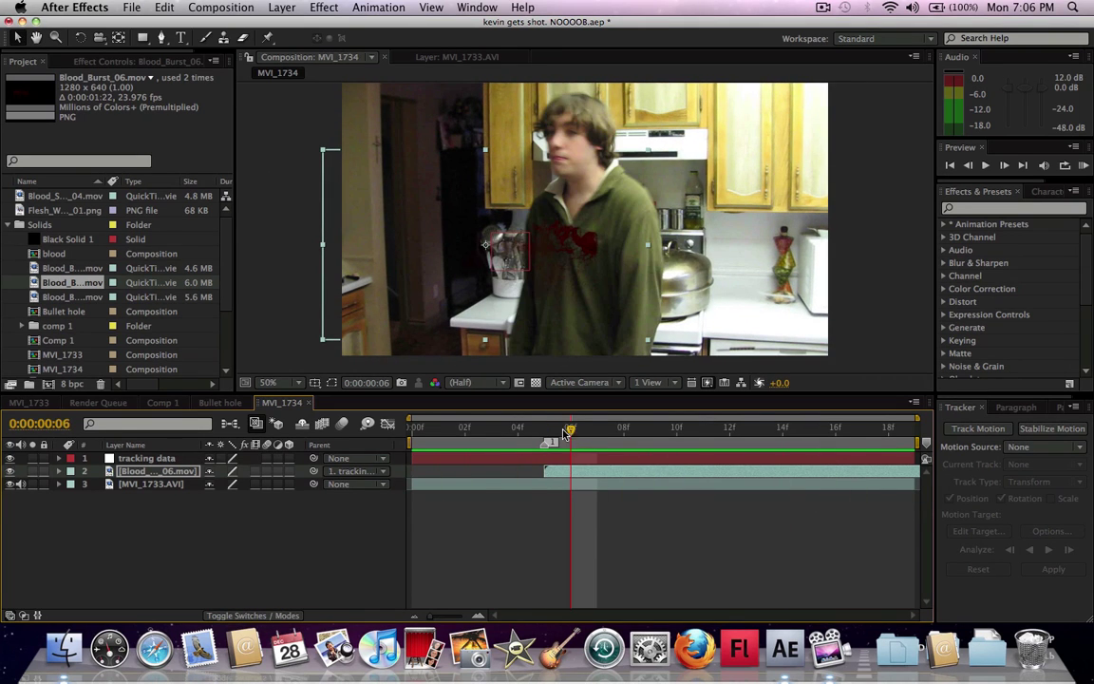
left_click_drag(567, 433, 655, 466)
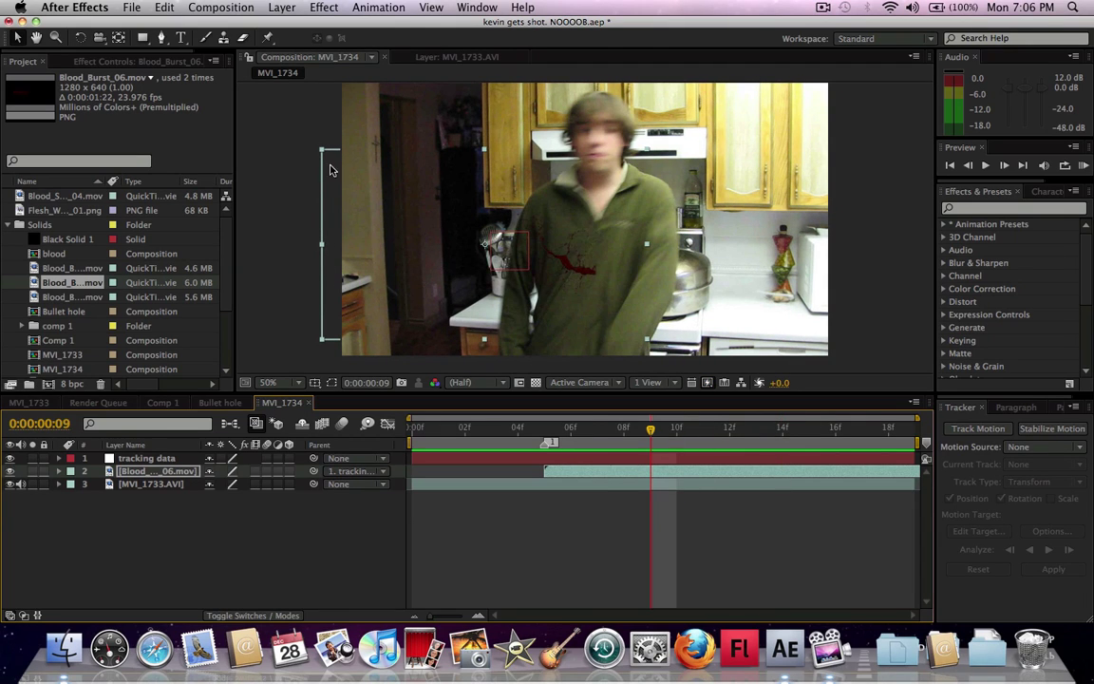
key("Page_Up")
key("Page_Up")
key("Page_Up")
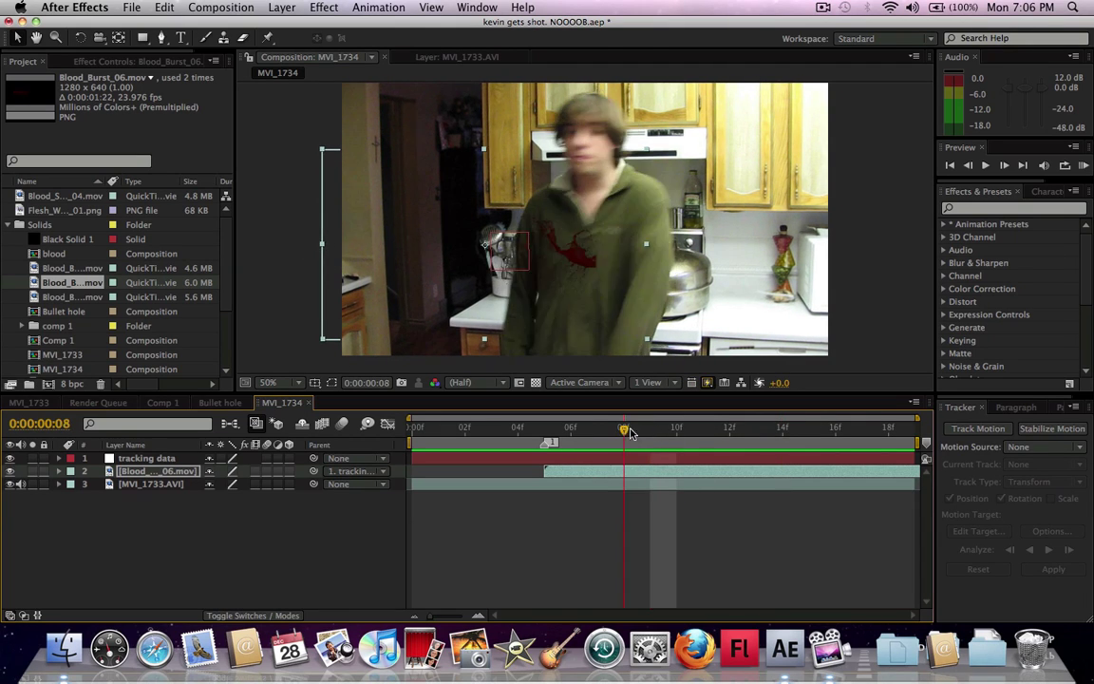
key("Page_Down")
key("Page_Down")
key("Page_Down")
left_click_drag(668, 437, 552, 443)
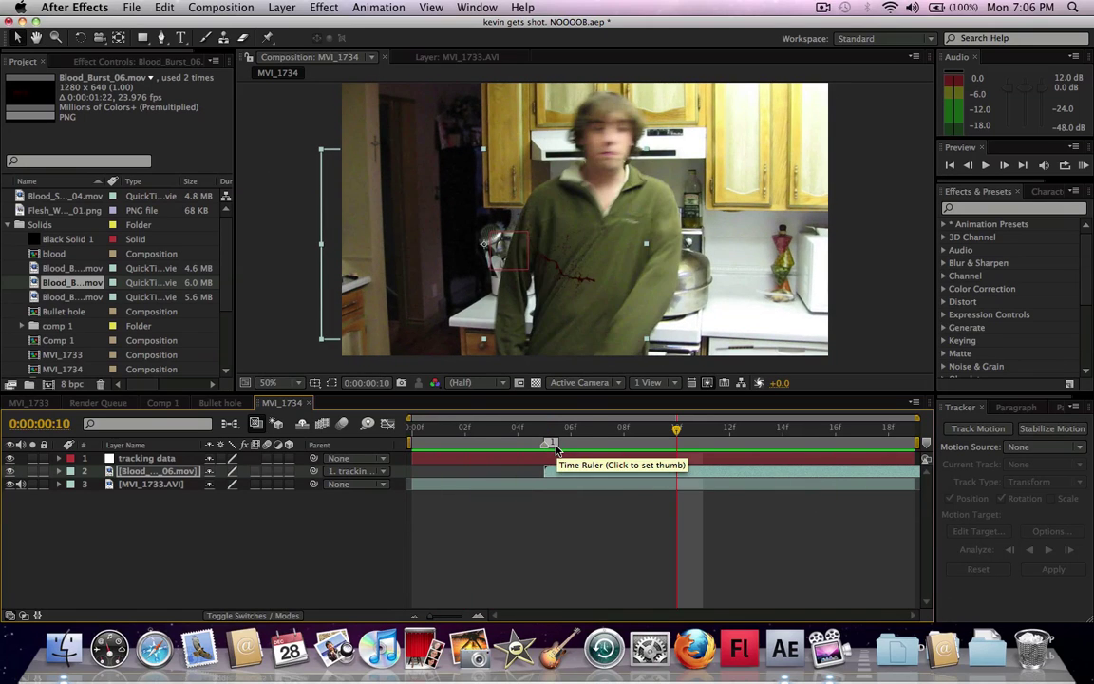
left_click(95, 297)
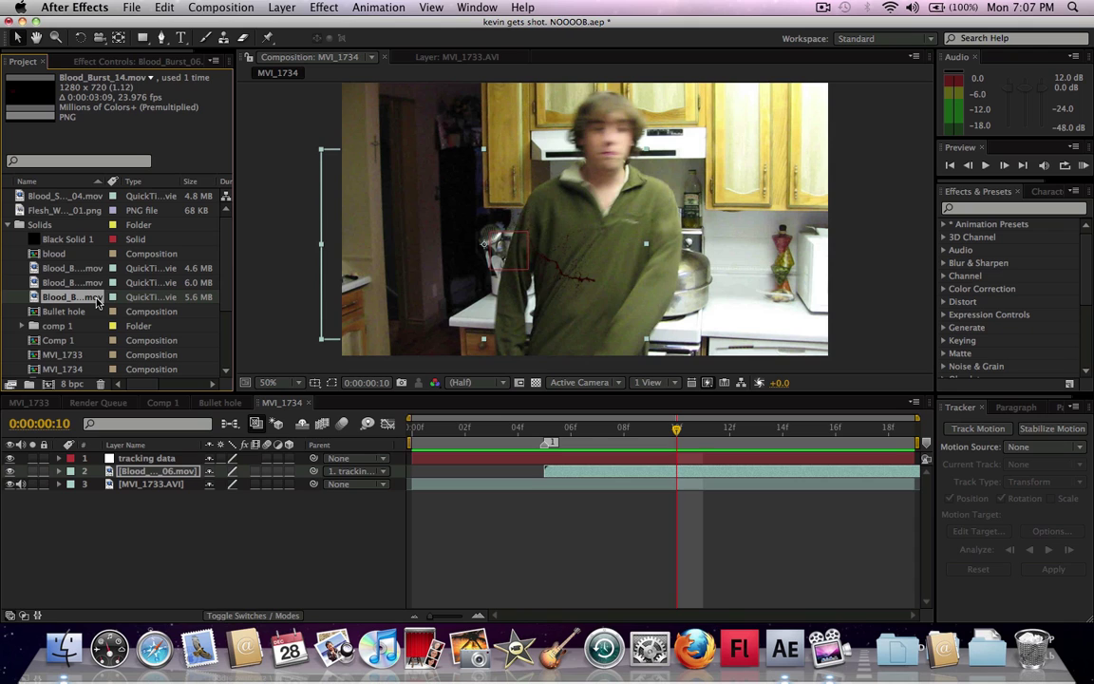
Add Blood_Burst_14.mov to the MVI_1734 timeline as a new layer
left_click_drag(95, 300, 445, 472)
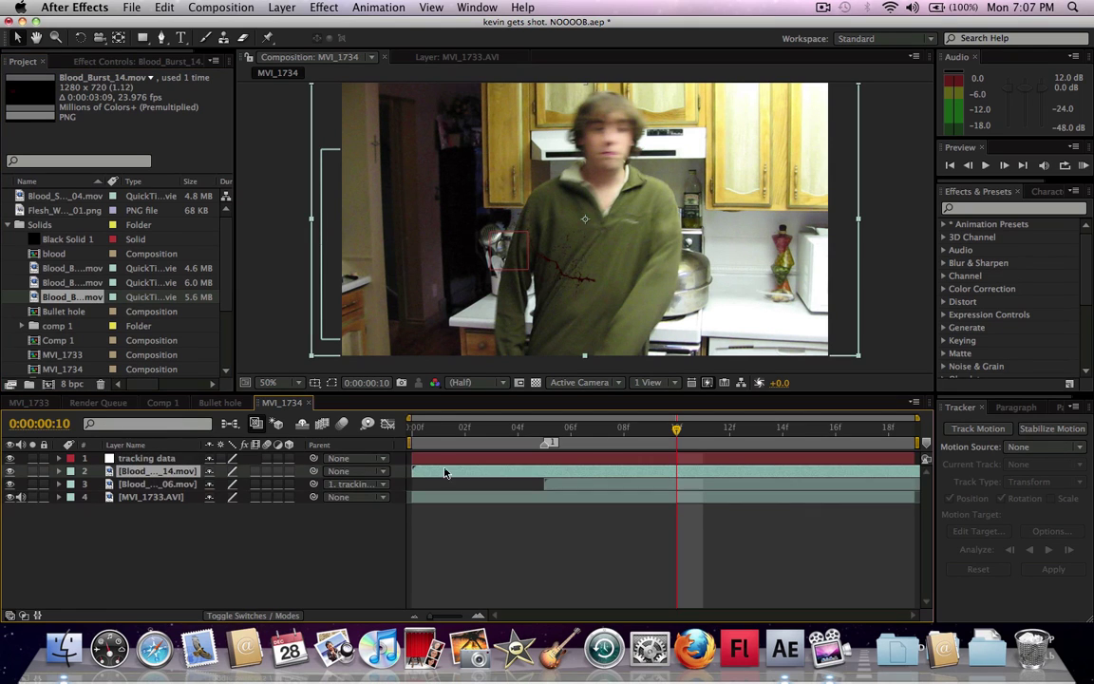
right_click(555, 474)
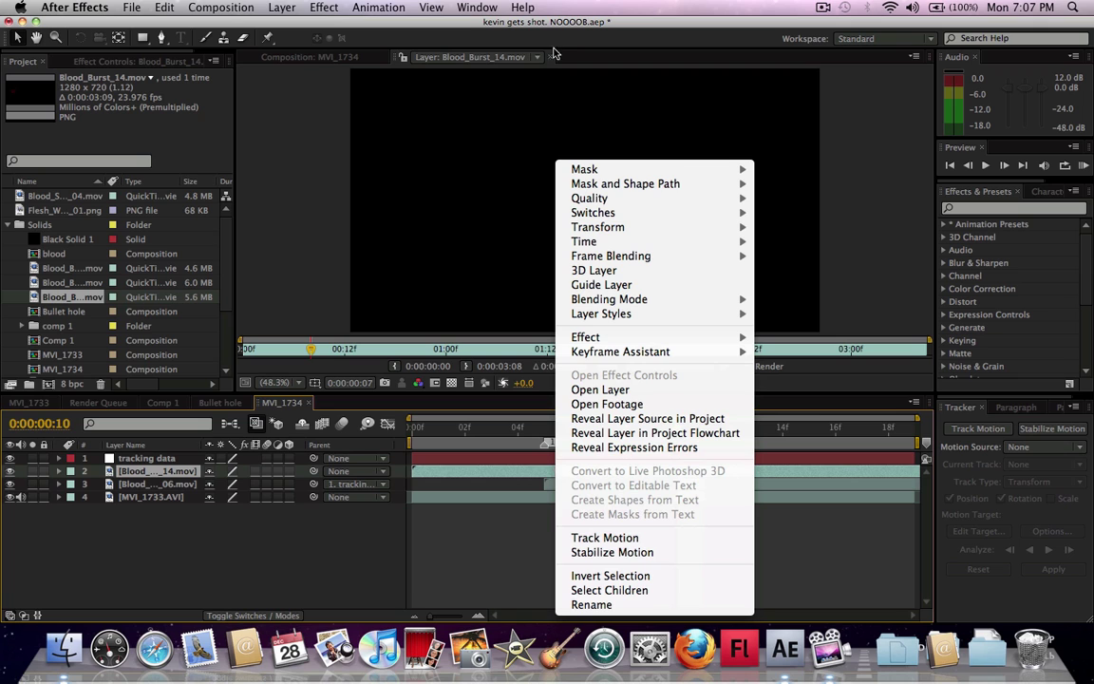
left_click(550, 61)
left_click(551, 59)
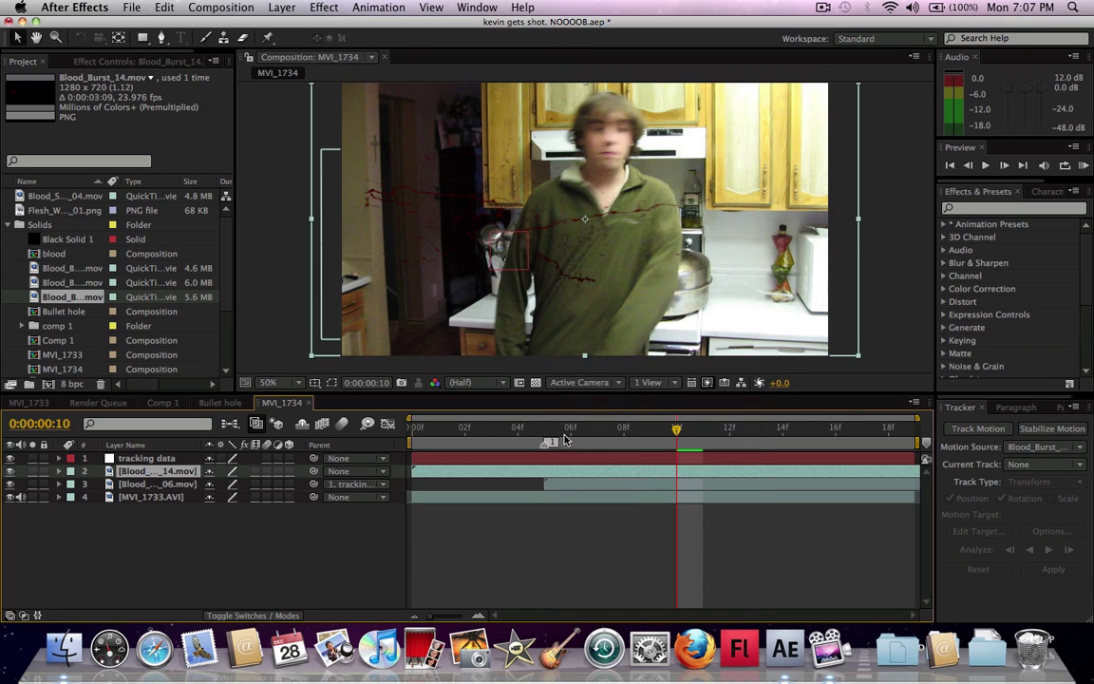
Time-stretch Blood_Burst_14 to 60% and preview the composition
right_click(581, 472)
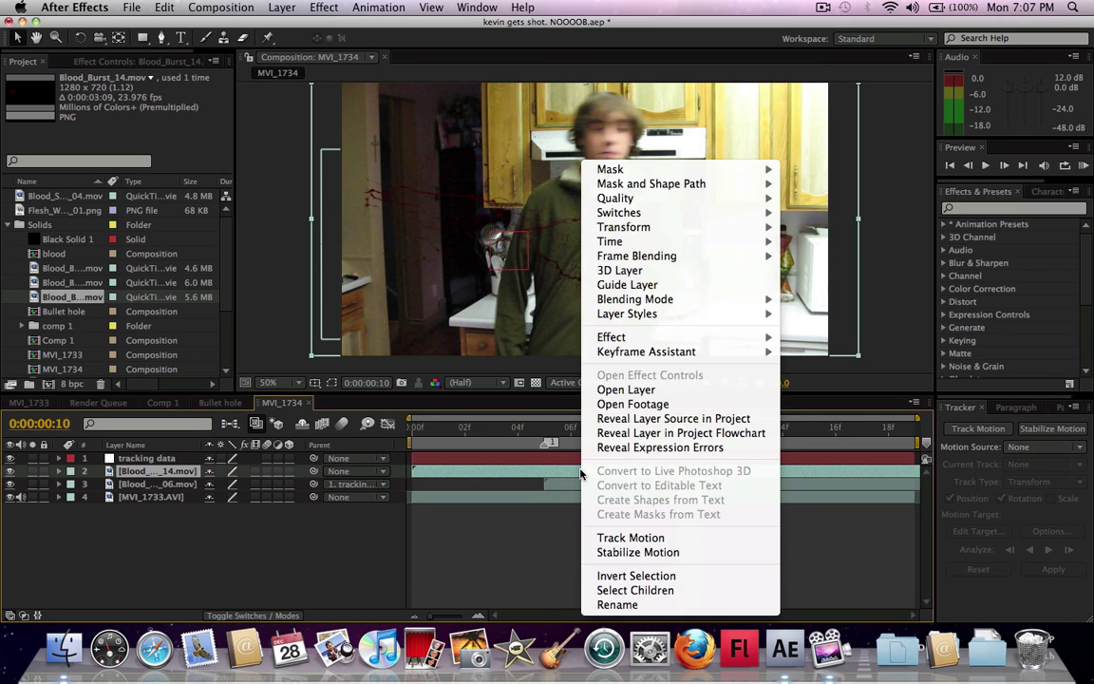
mouse_move(684, 241)
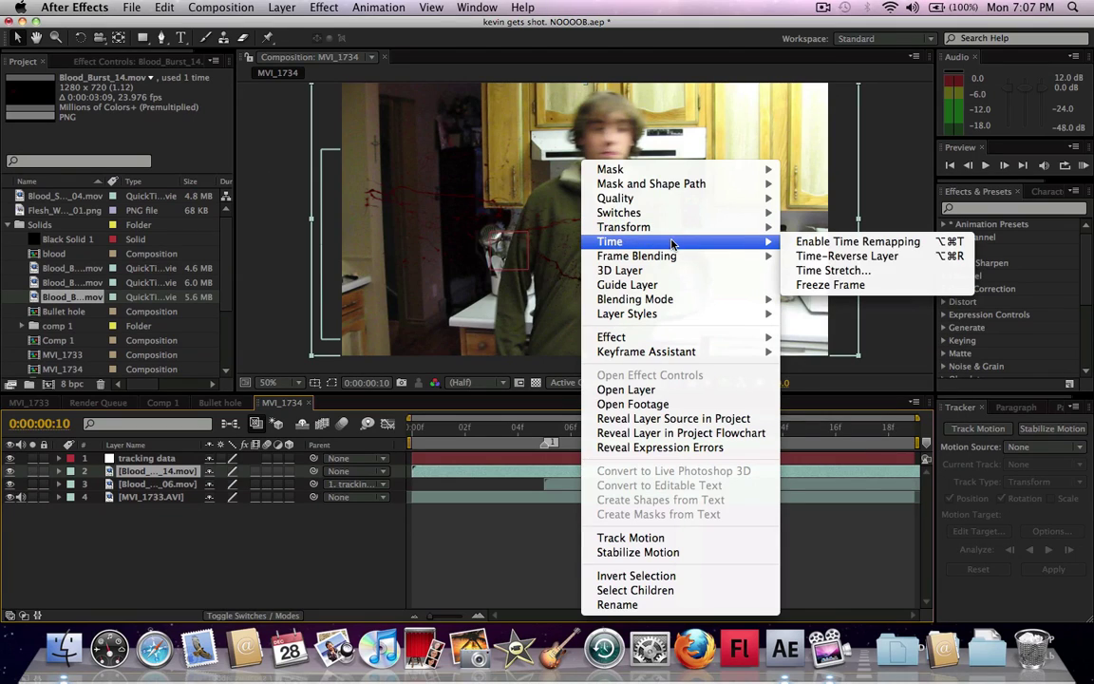
left_click(833, 270)
type("60")
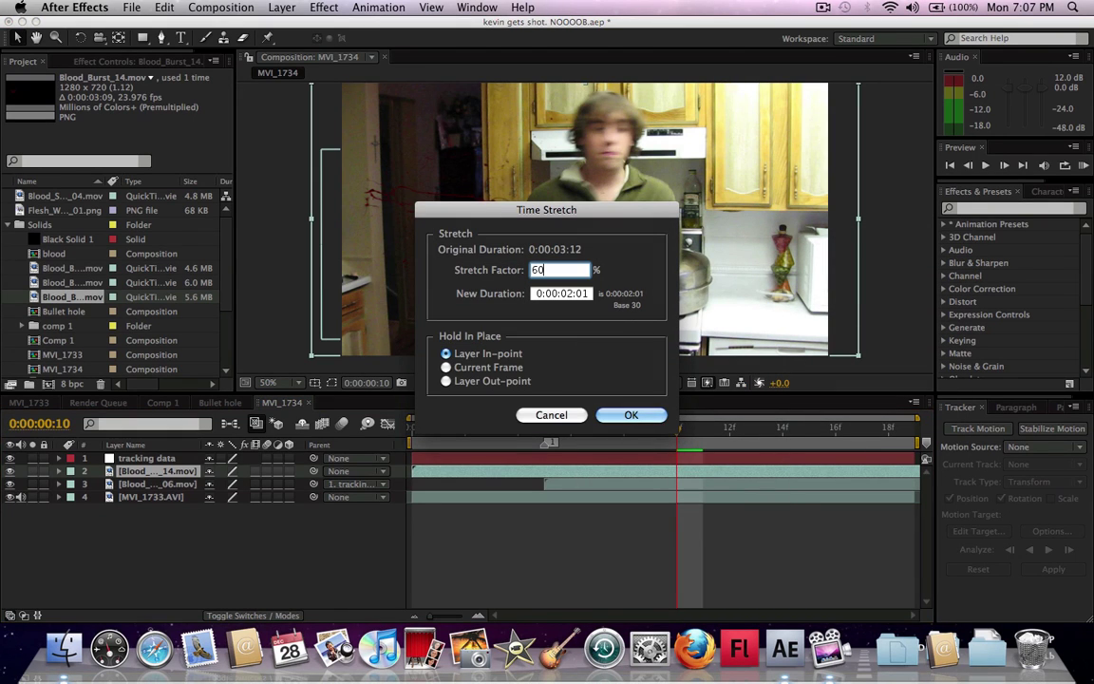
key("Tab")
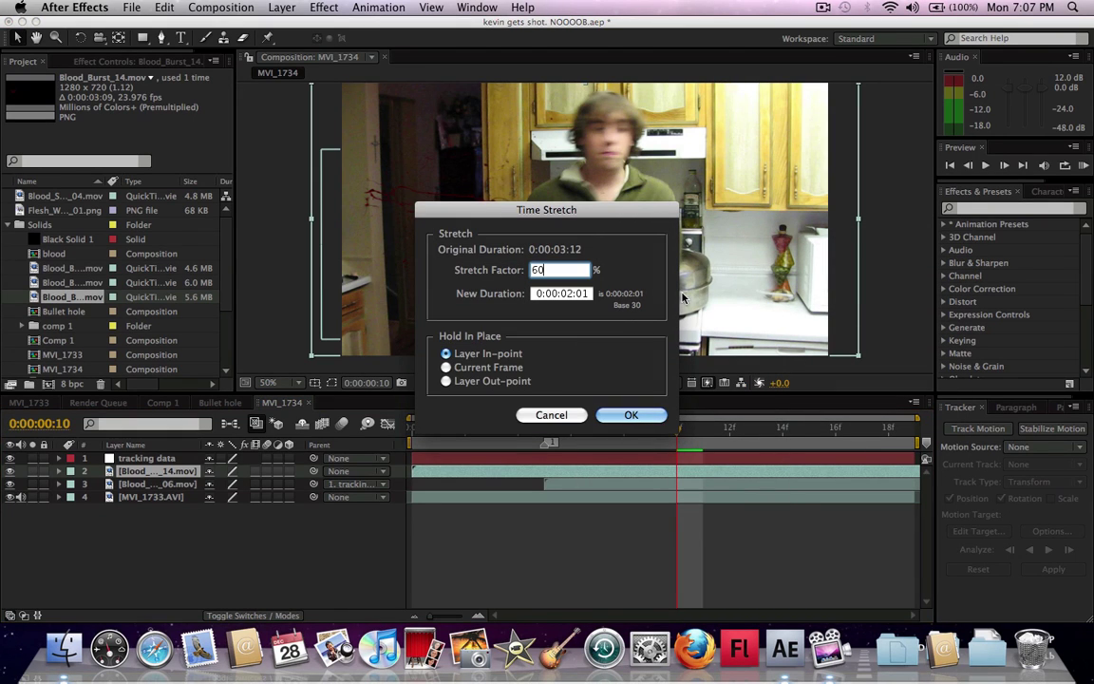
left_click(650, 416)
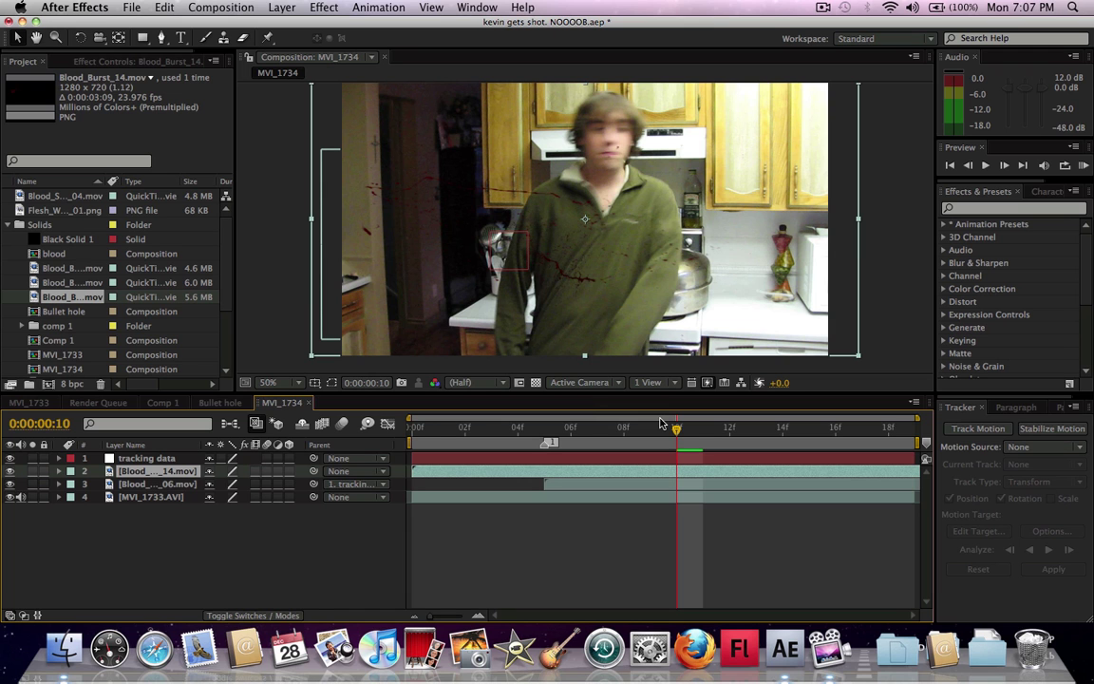
key("space")
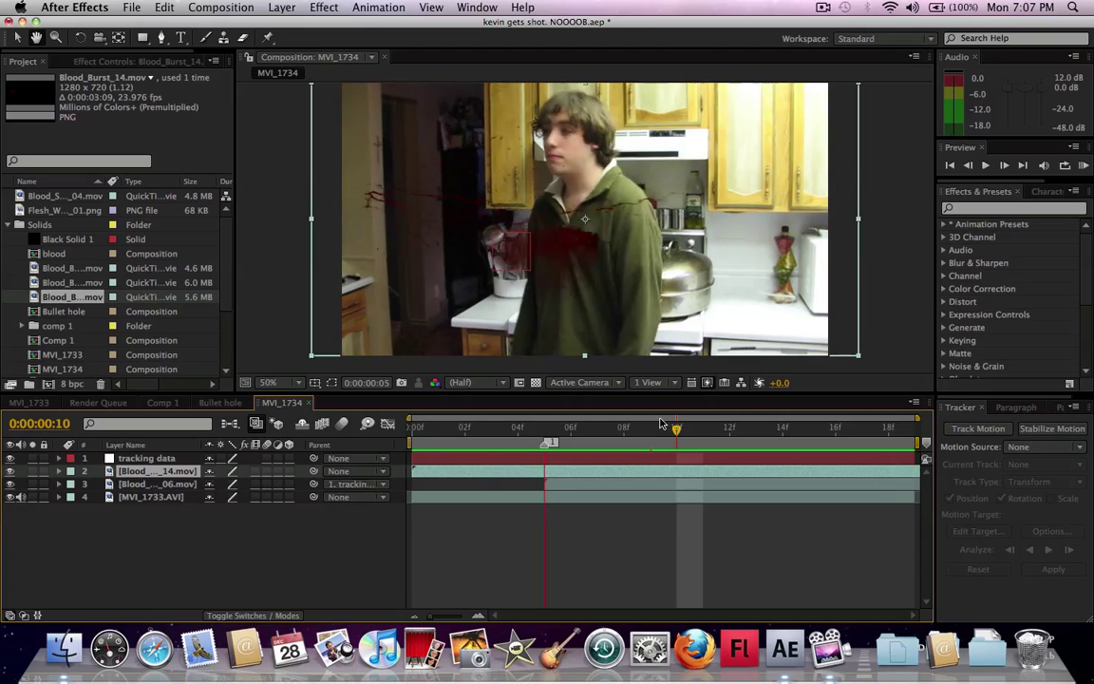
key("space")
Preview the Blood_Burst_05 clip in the footage viewer, then close it
left_click(71, 269)
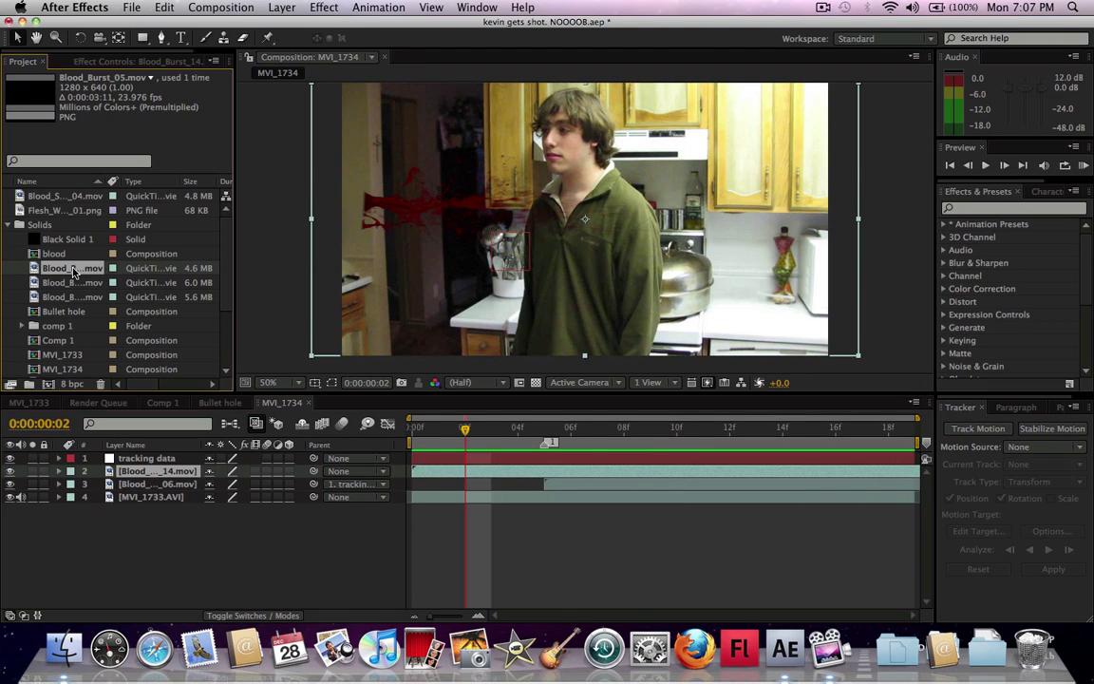
double_click(96, 271)
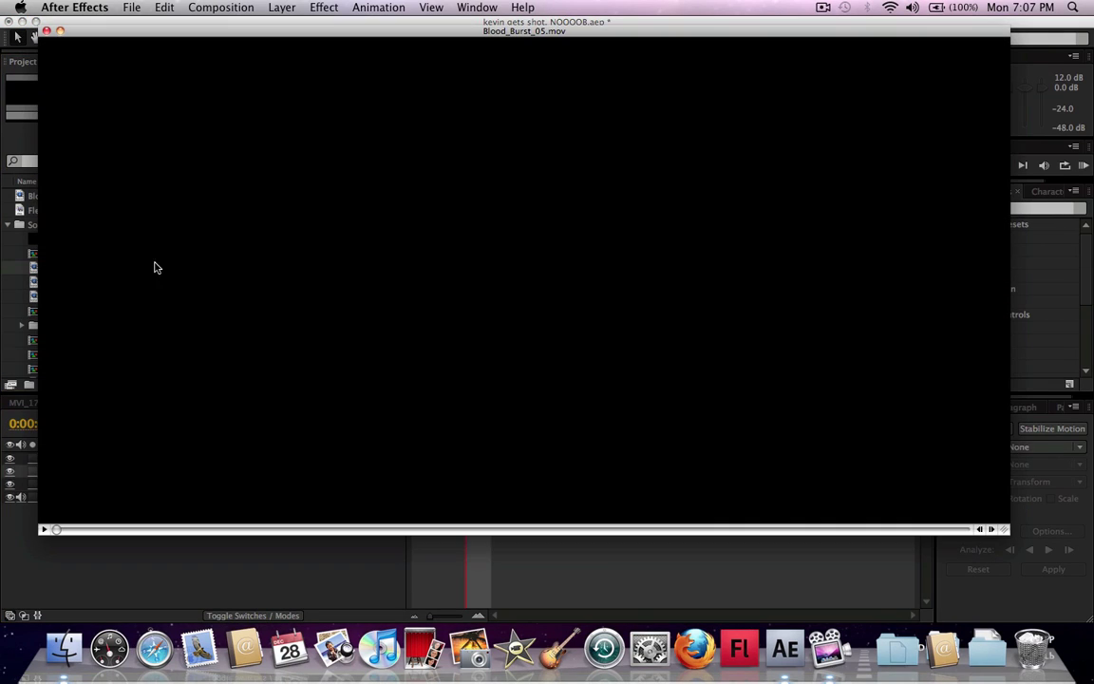
left_click(43, 529)
left_click(47, 31)
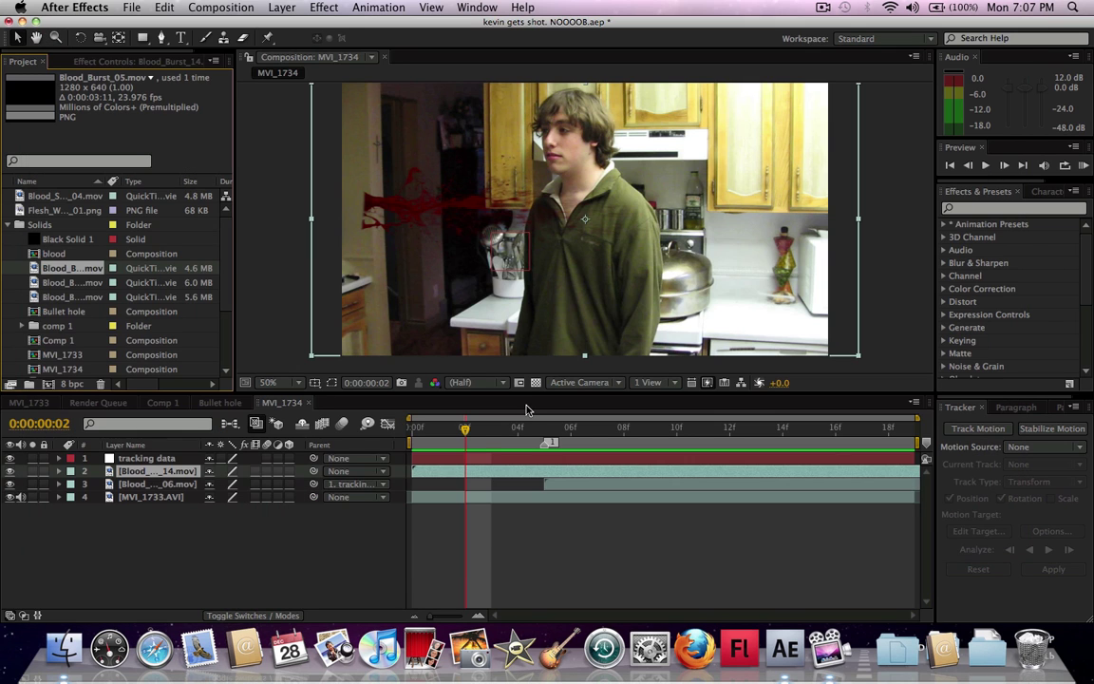
Time-stretch the Blood_Burst_14 layer to 50% so it lasts 0:00:01:21
right_click(577, 480)
mouse_move(705, 243)
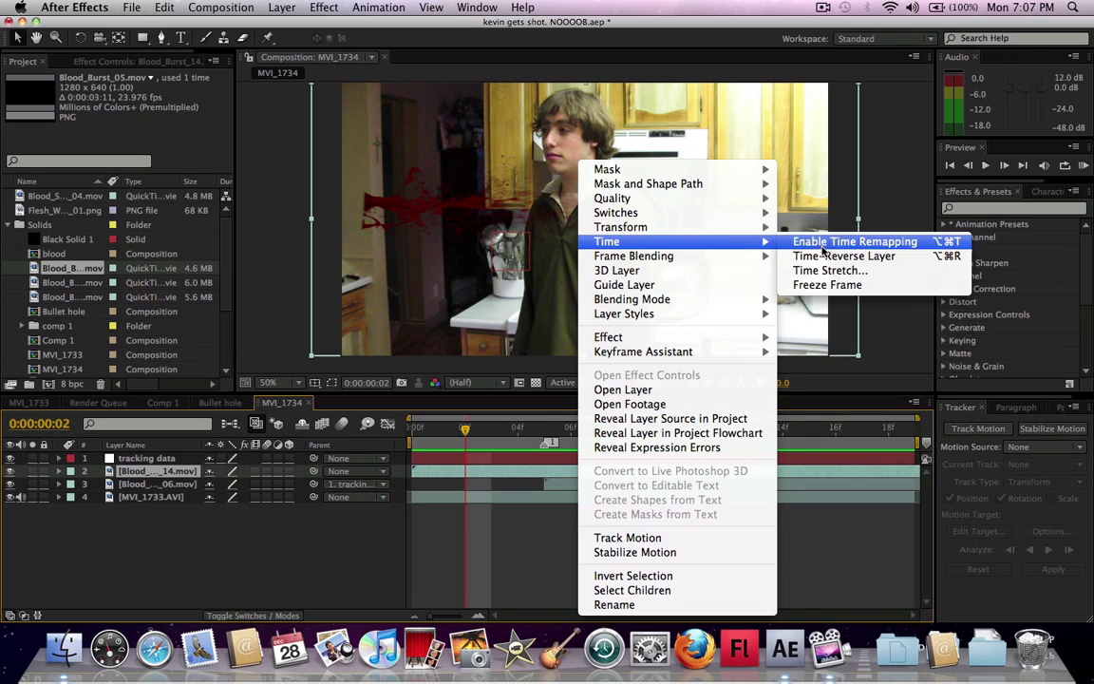
left_click(836, 270)
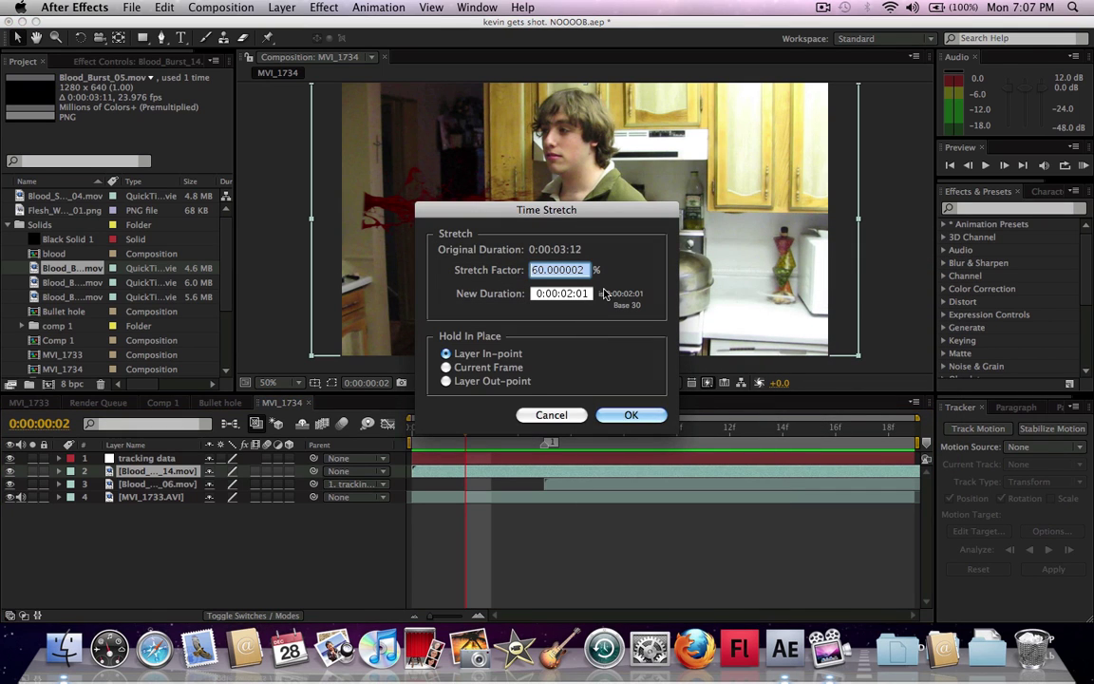
type("50")
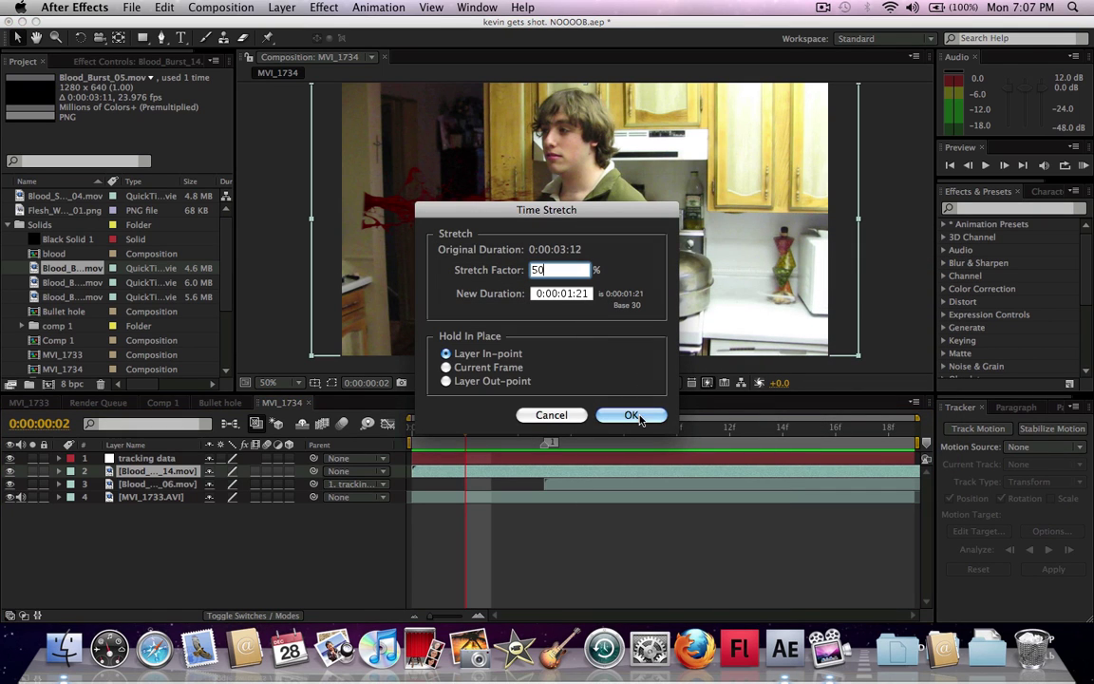
left_click(630, 415)
Play back the comp, stopping at frame 11 and returning to frame 5
key("space")
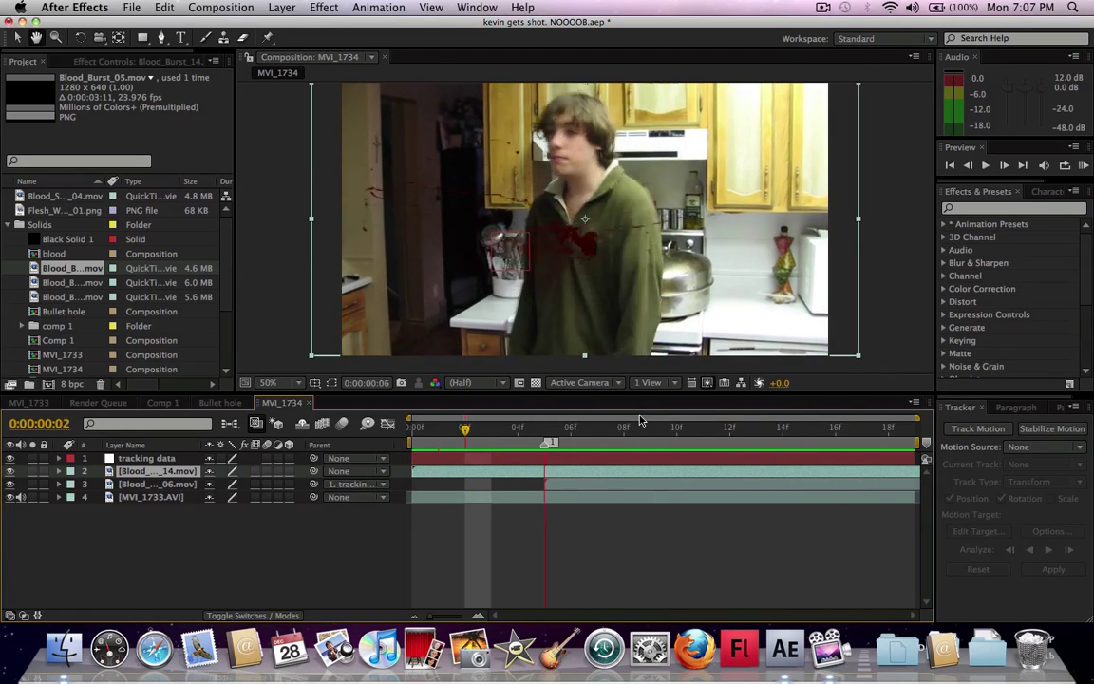
left_click(623, 413)
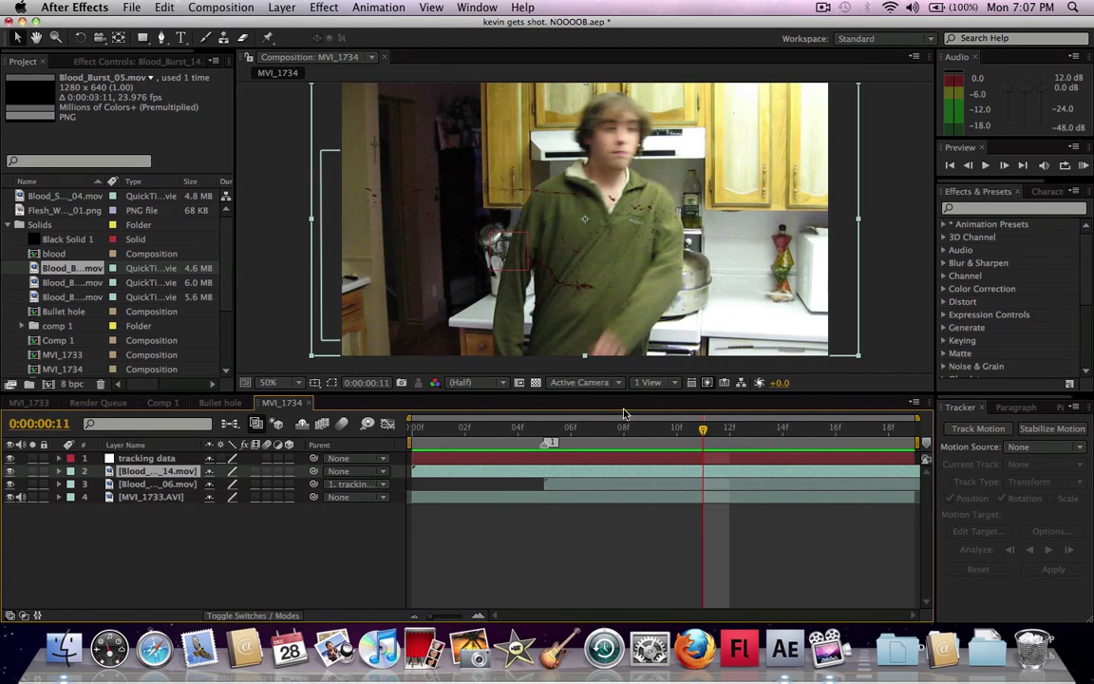
left_click(547, 432)
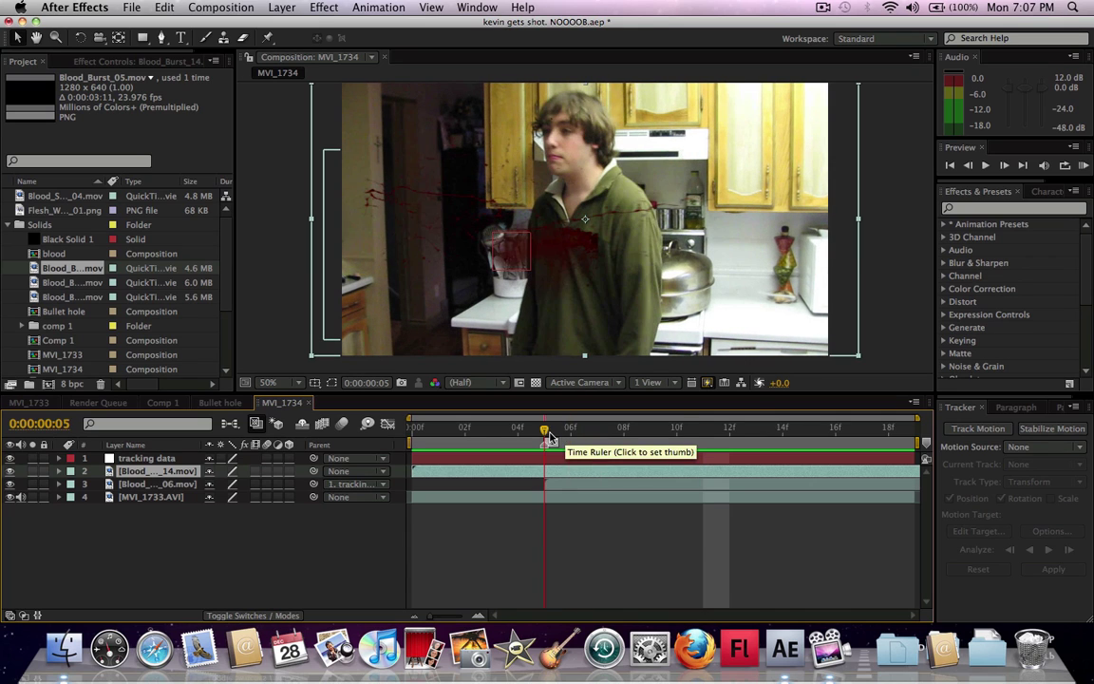
Mark frame 5, start Blood_Burst_14 there, narrow it and drag it onto the man's chest
key("shift+1")
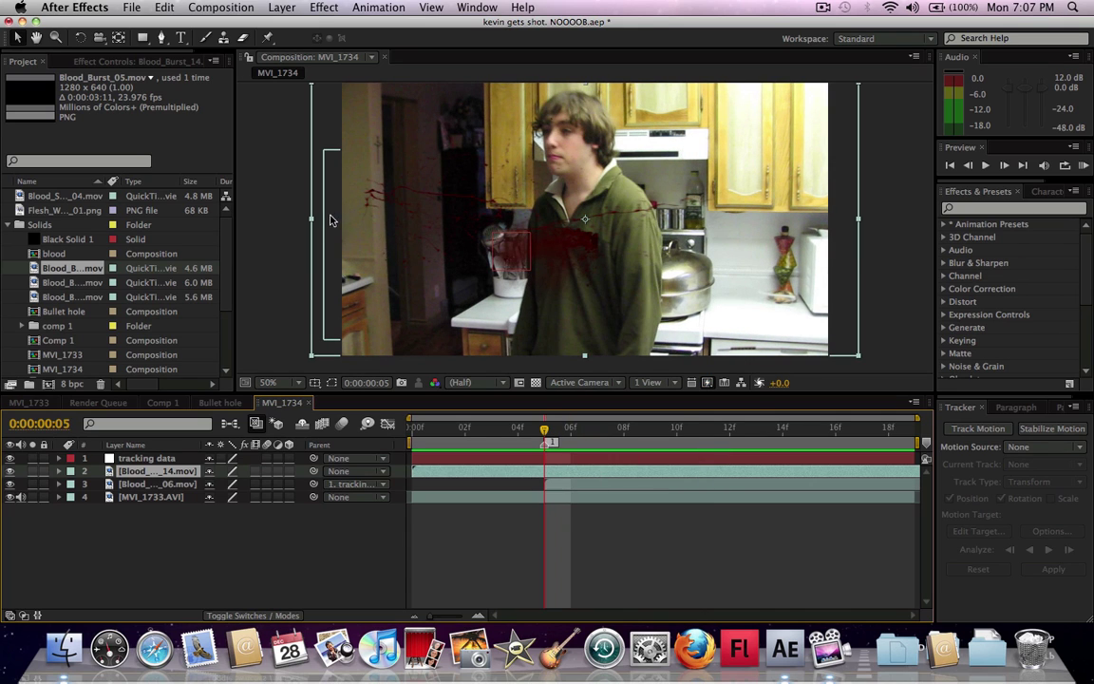
left_click_drag(451, 473, 586, 469)
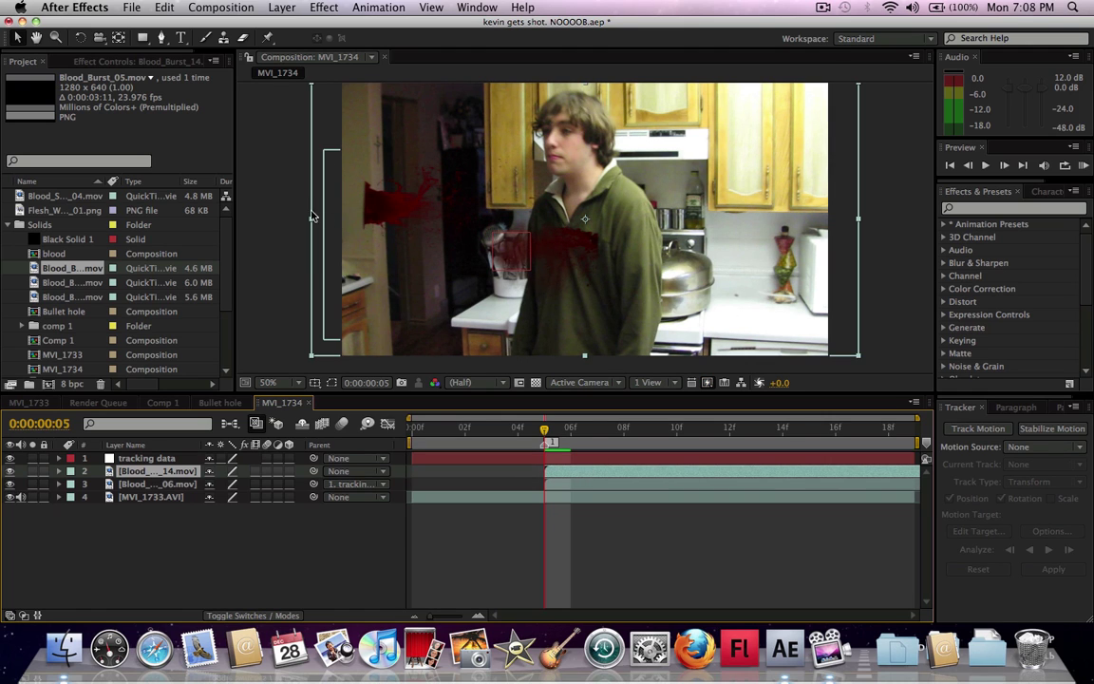
left_click_drag(860, 219, 806, 219)
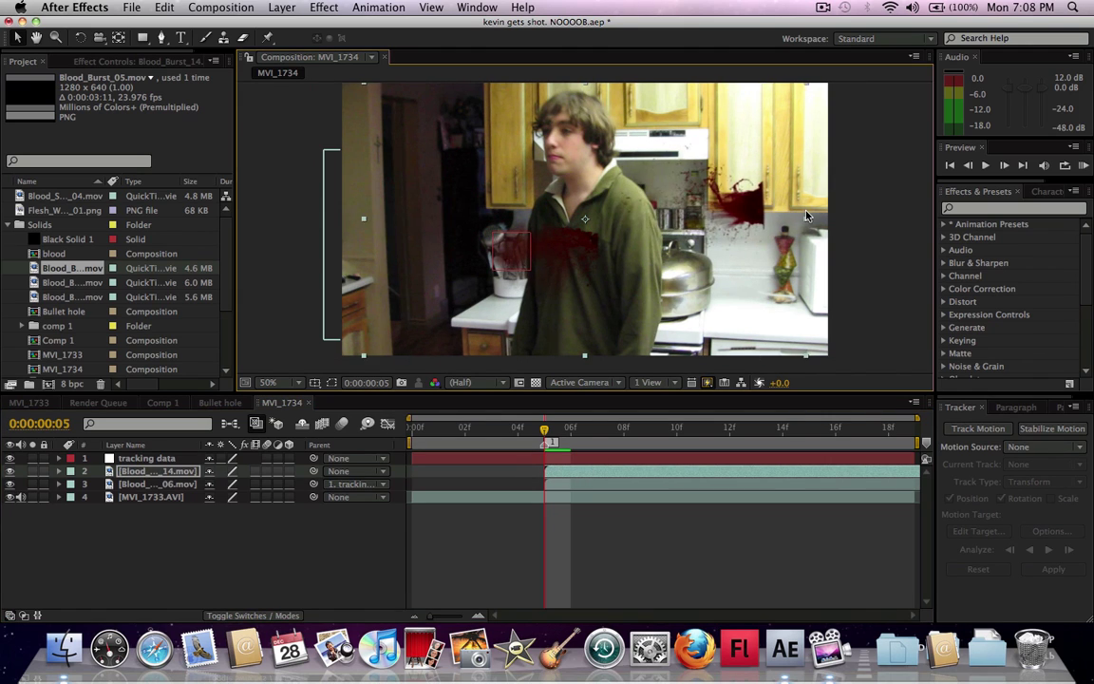
mouse_move(546, 438)
left_mouse_down()
mouse_move(801, 432)
mouse_move(804, 391)
mouse_move(872, 403)
mouse_move(622, 460)
mouse_move(525, 457)
mouse_move(545, 456)
left_mouse_up()
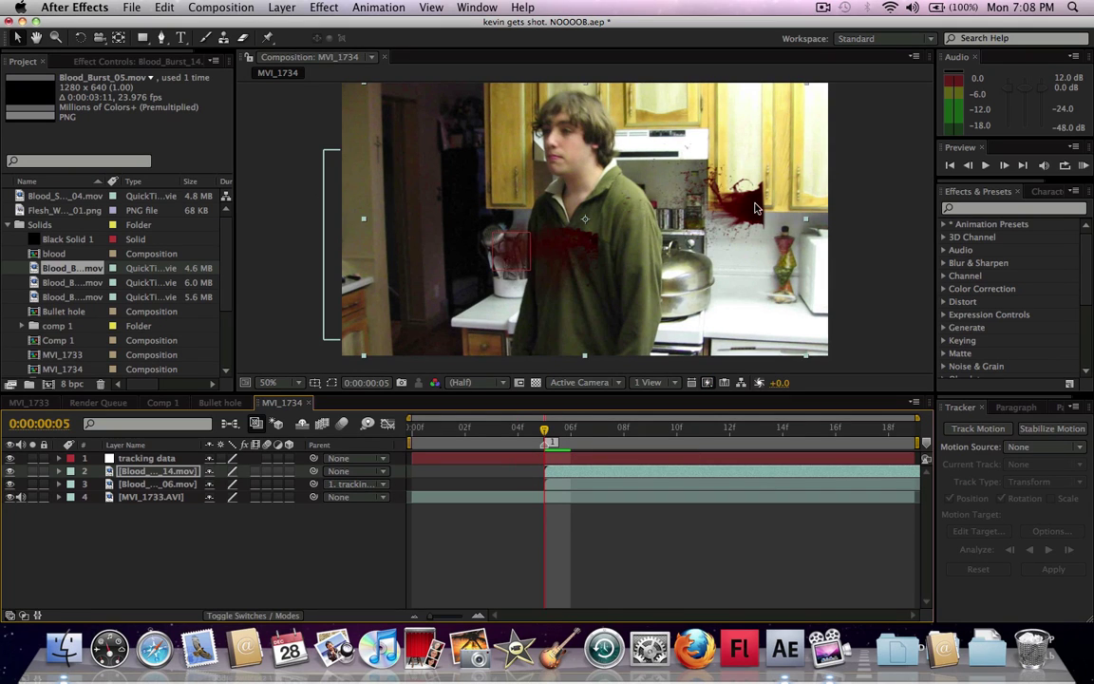
left_click_drag(755, 207, 586, 250)
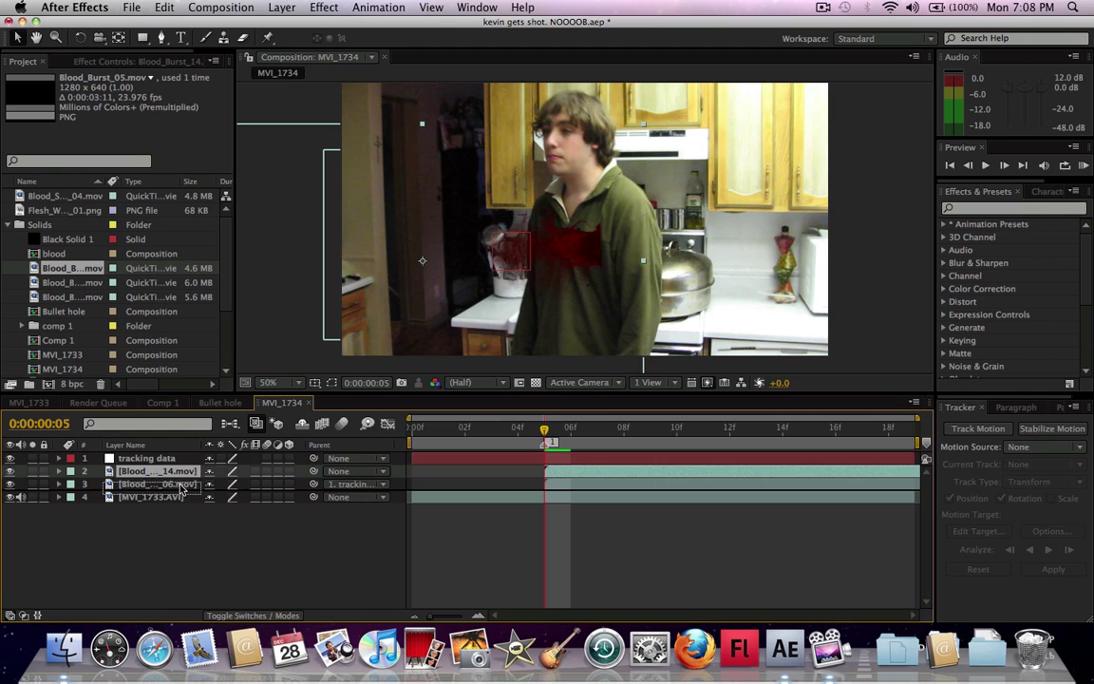
Move Blood_Burst_14 below Blood_Burst_06, then reposition and squash it near the neck
left_click_drag(181, 470, 181, 486)
left_click_drag(588, 286, 577, 176)
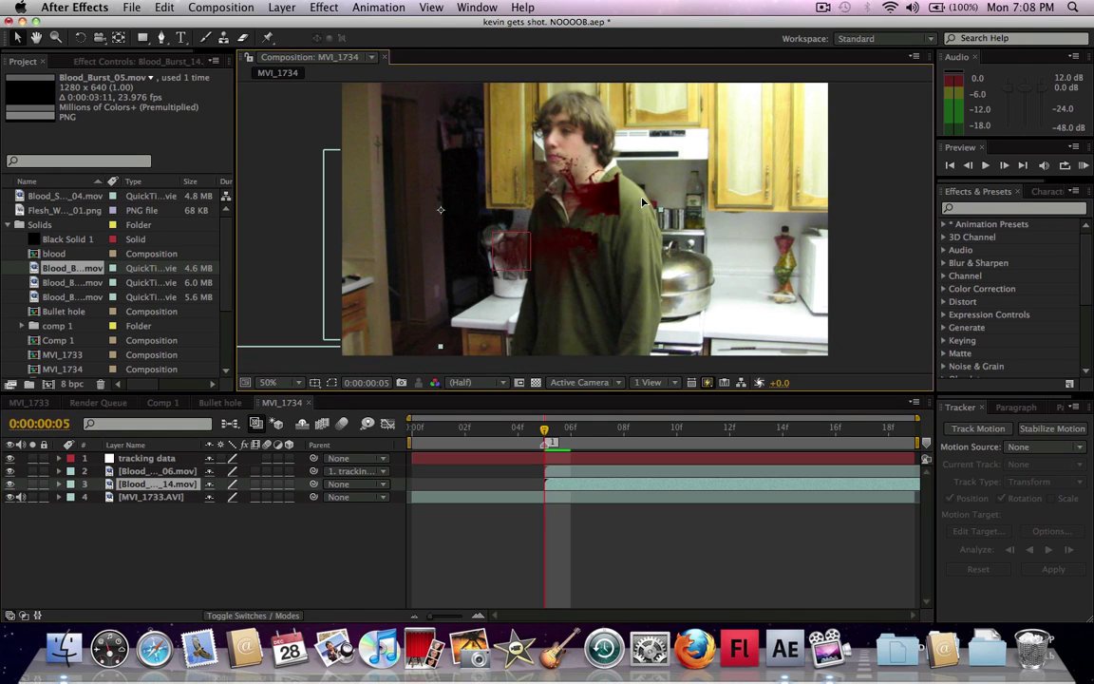
left_click_drag(440, 347, 441, 248)
left_click_drag(614, 207, 590, 248)
key("KP_0")
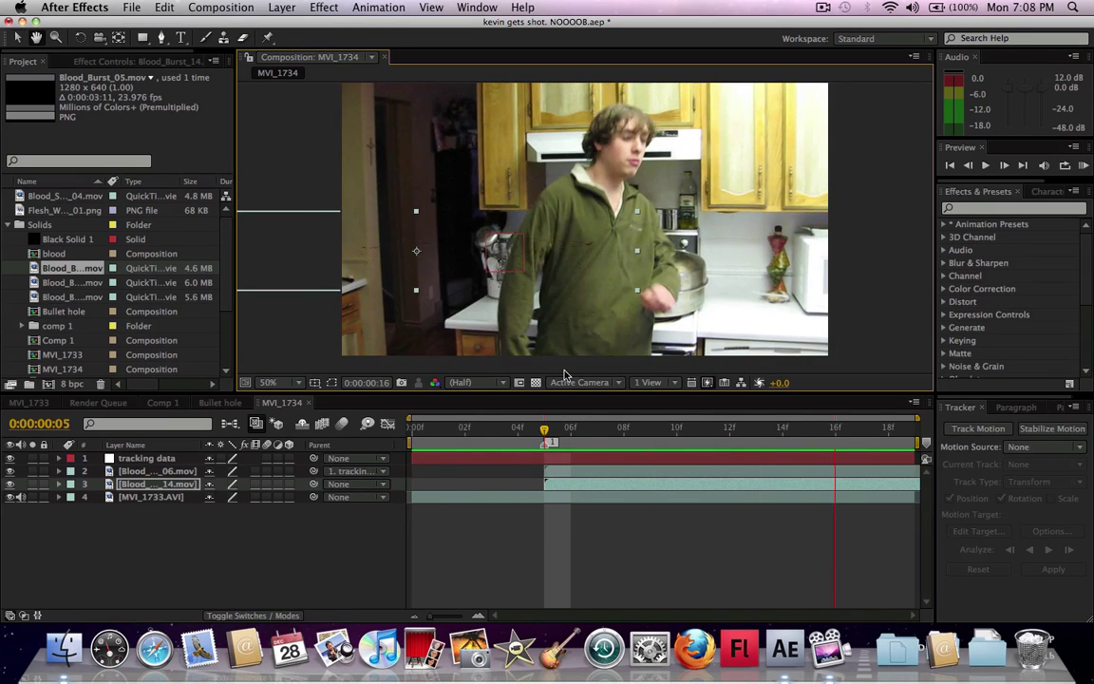
key("space")
Stretch the burst taller, adjust its width and nudge it over the chest, previewing from frame 4
left_click_drag(416, 213, 416, 163)
left_click_drag(637, 254, 619, 245)
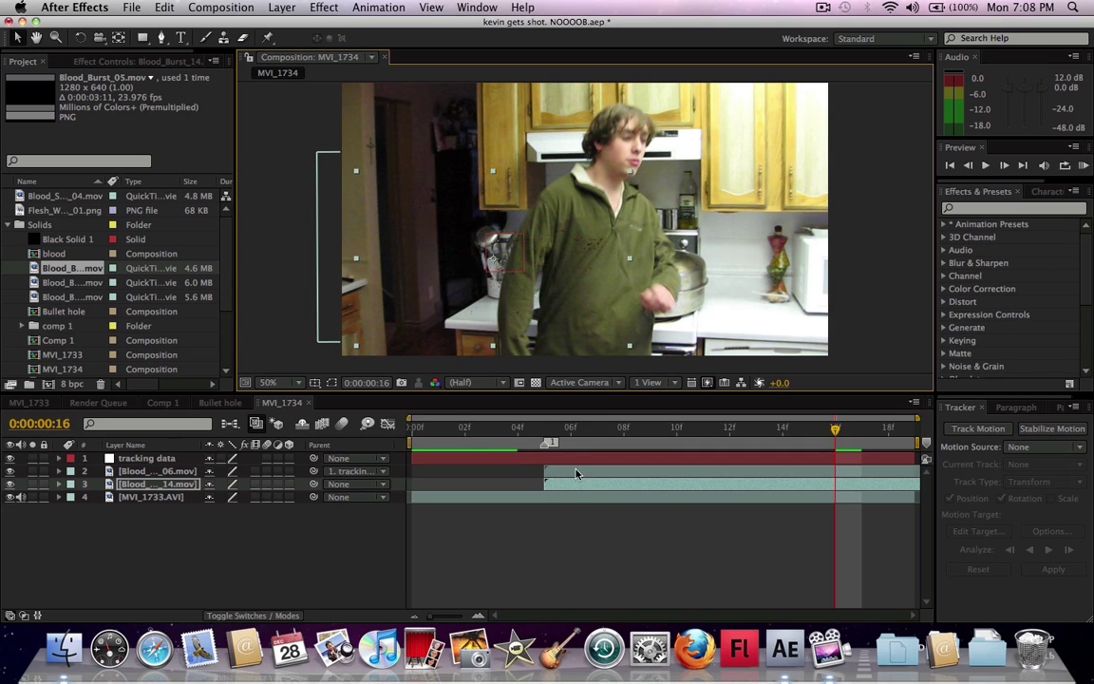
left_click(548, 431)
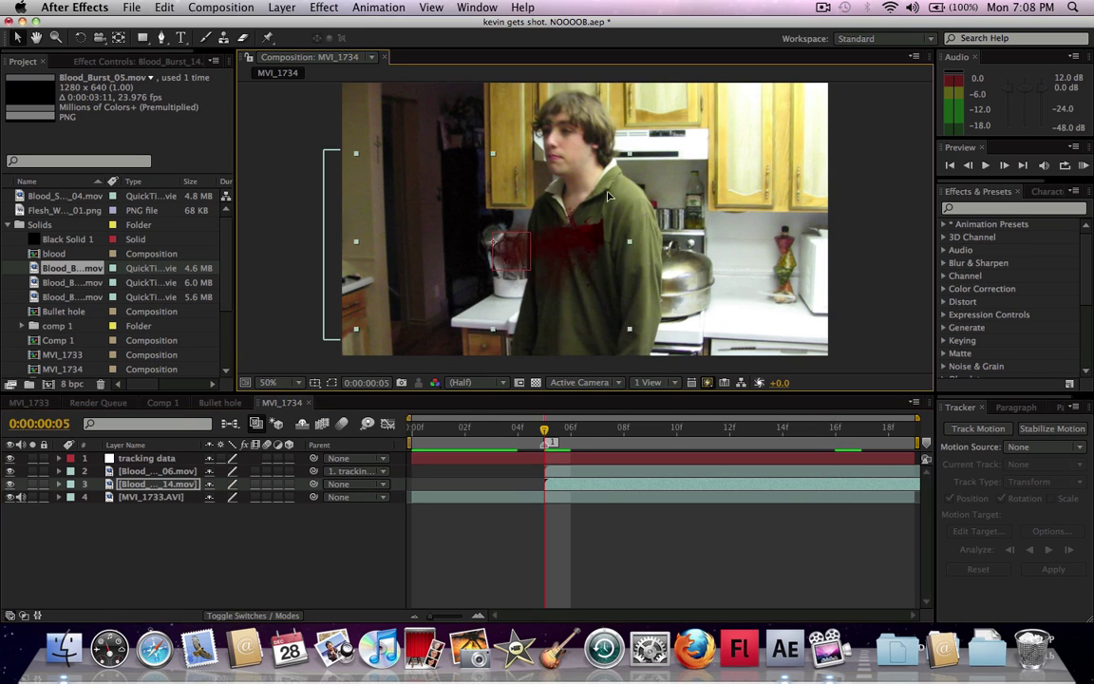
left_click_drag(597, 214, 603, 220)
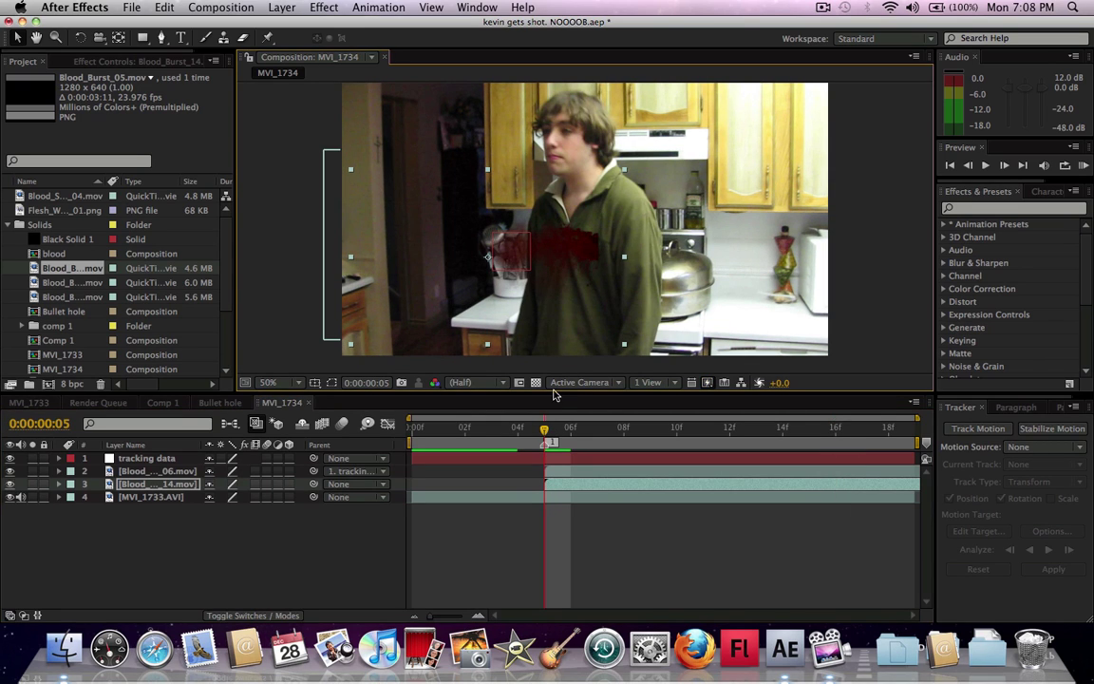
key("Page_Up")
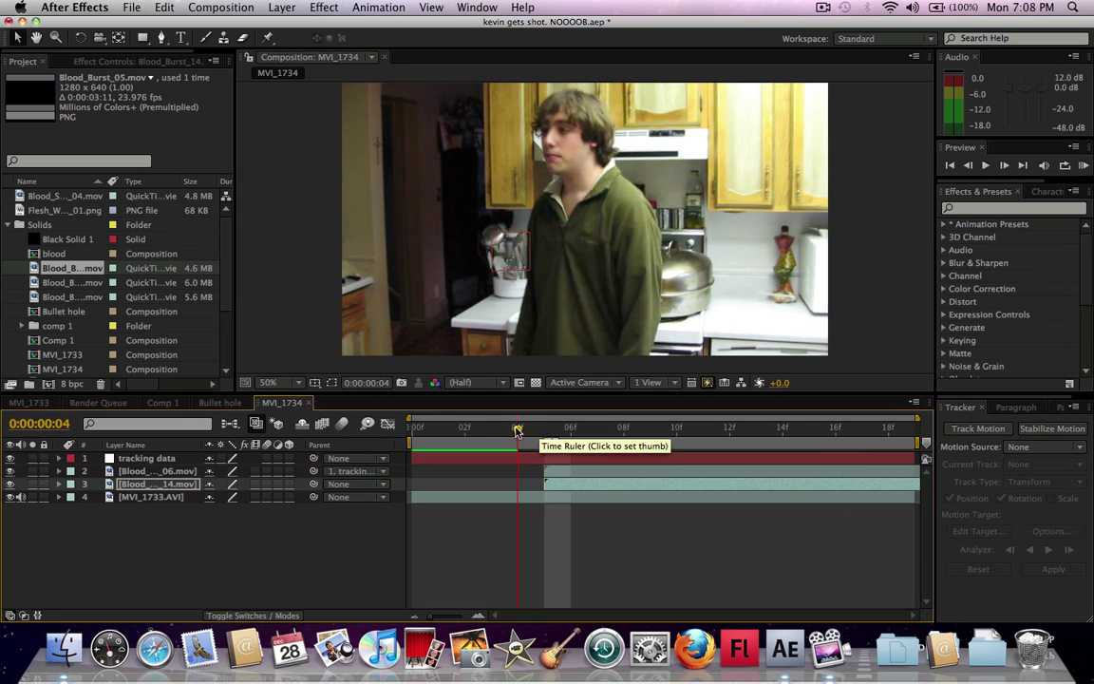
key("Page_Down")
key("Page_Down")
key("Page_Down")
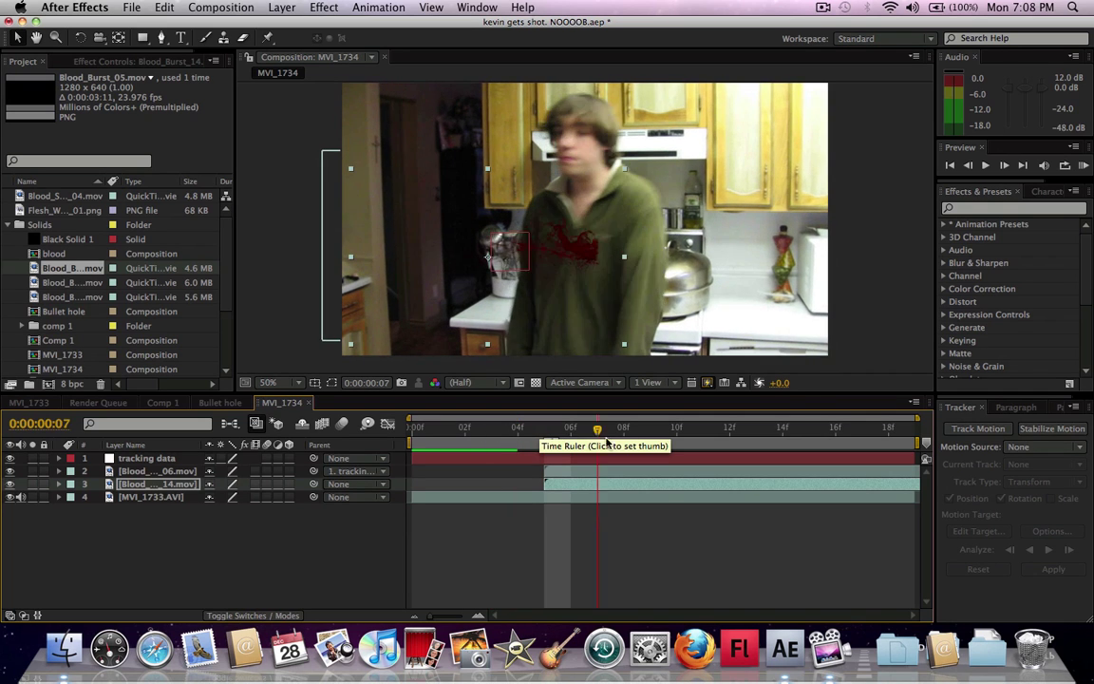
left_click(513, 416)
key("space")
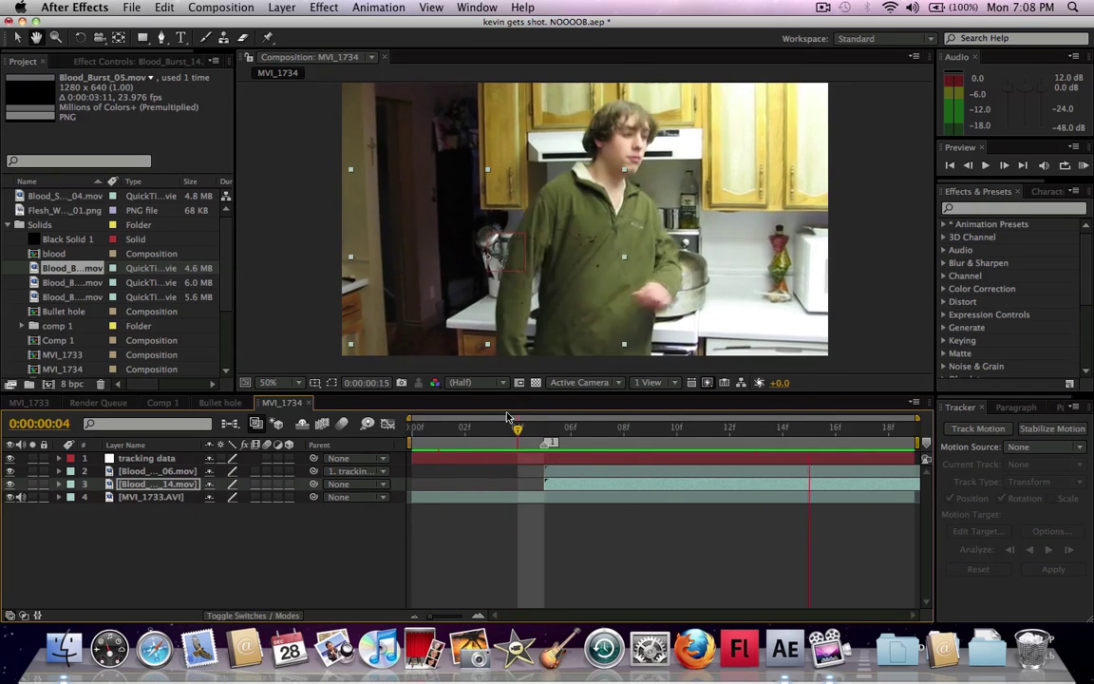
At frame 8, check the other burst layer's time stretch without changing it, and inspect Blood_Burst_14's layer view
key("space")
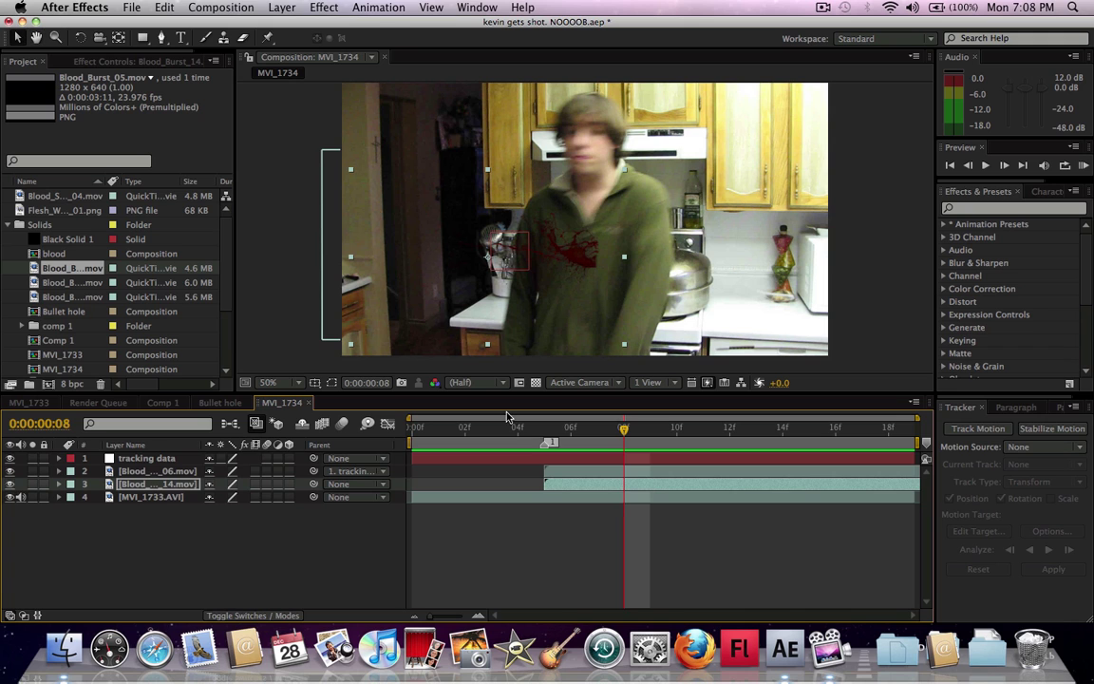
right_click(571, 472)
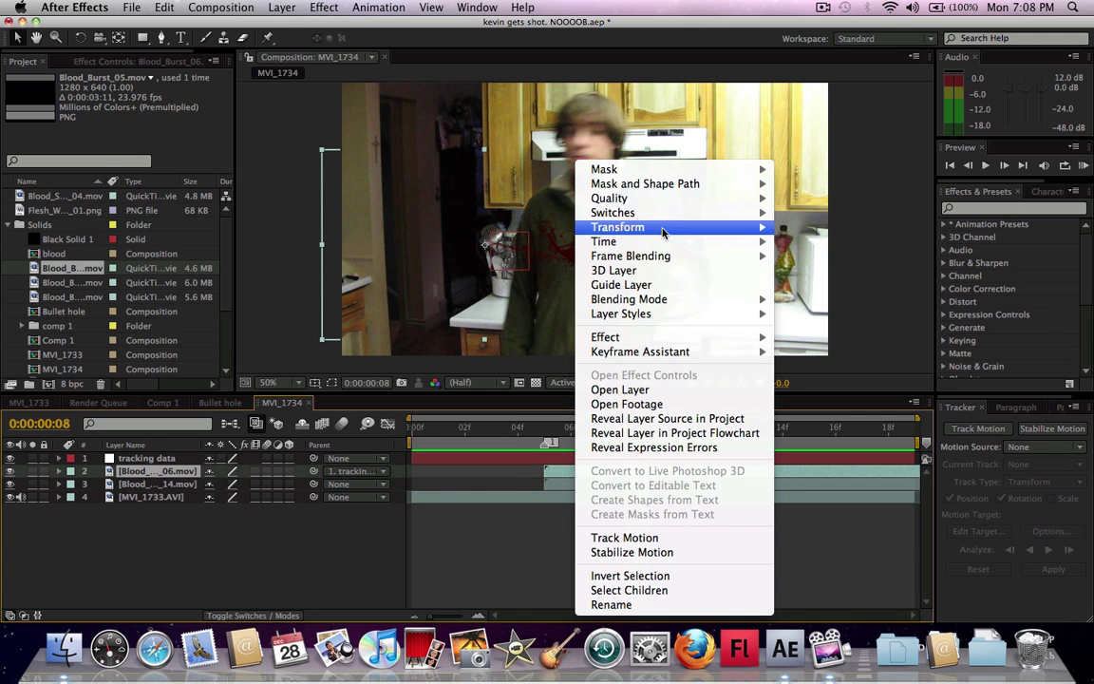
mouse_move(663, 243)
left_click(821, 270)
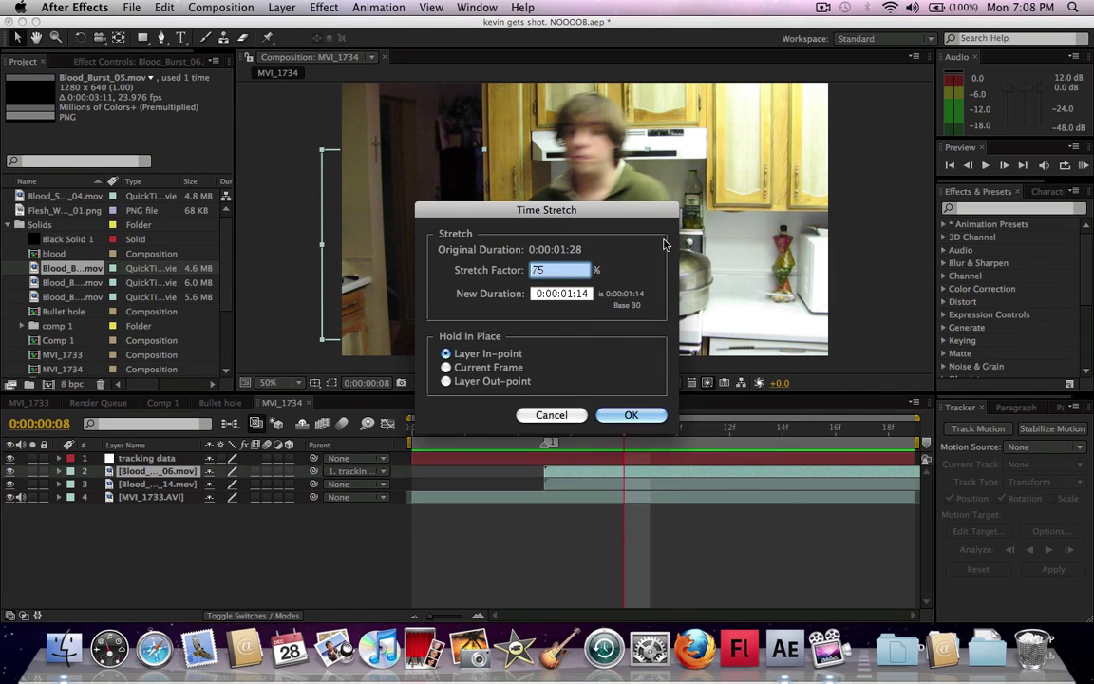
left_click(568, 415)
double_click(572, 484)
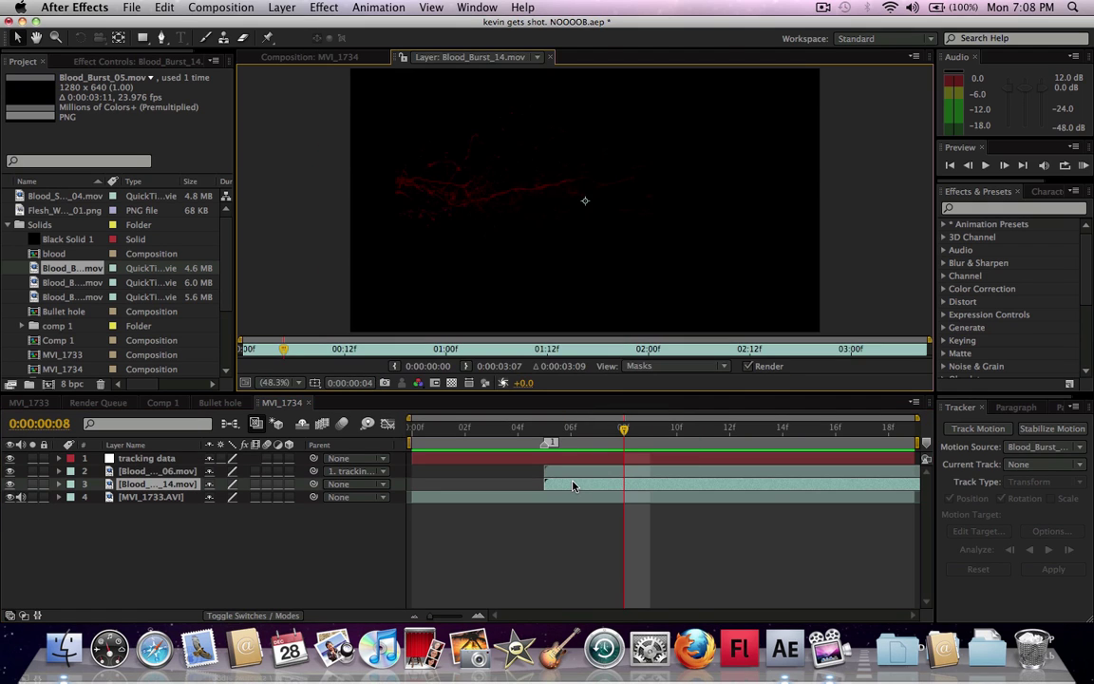
left_click(550, 57)
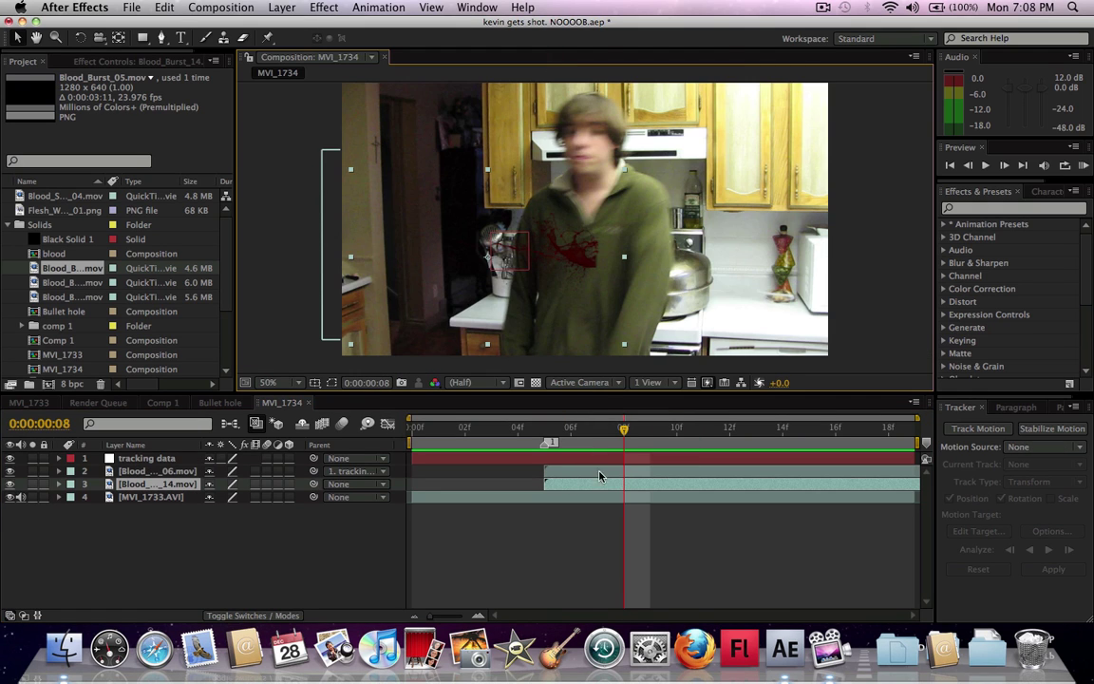
Time-stretch Blood_Burst_14 to 30% so it lasts 0:00:01:01
right_click(641, 484)
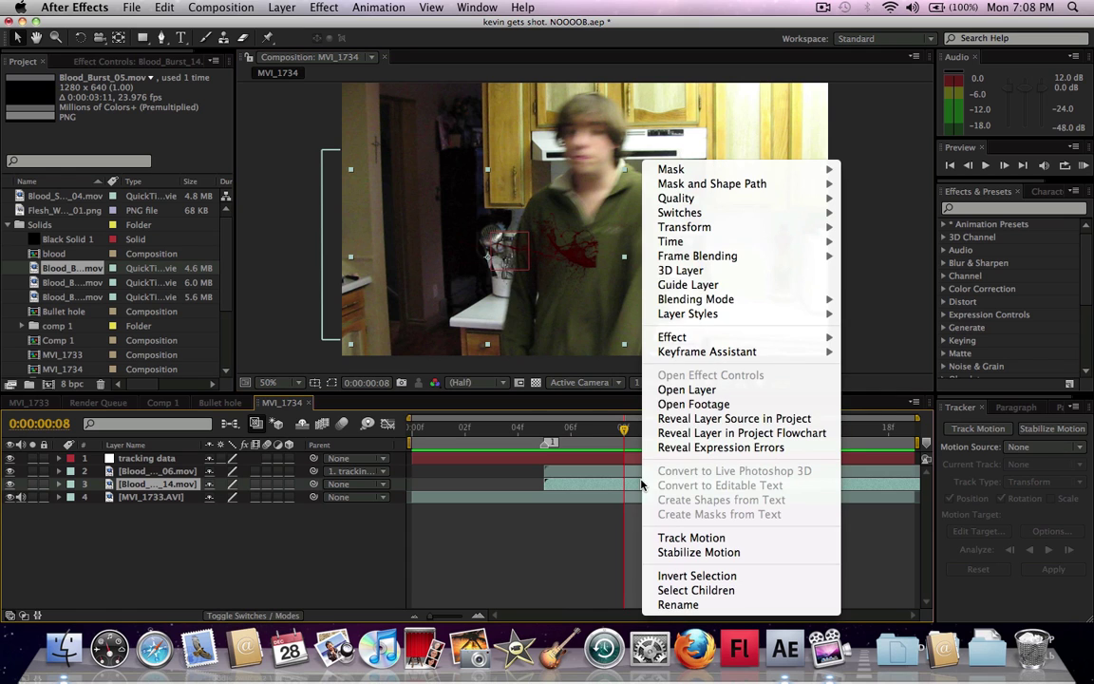
mouse_move(717, 245)
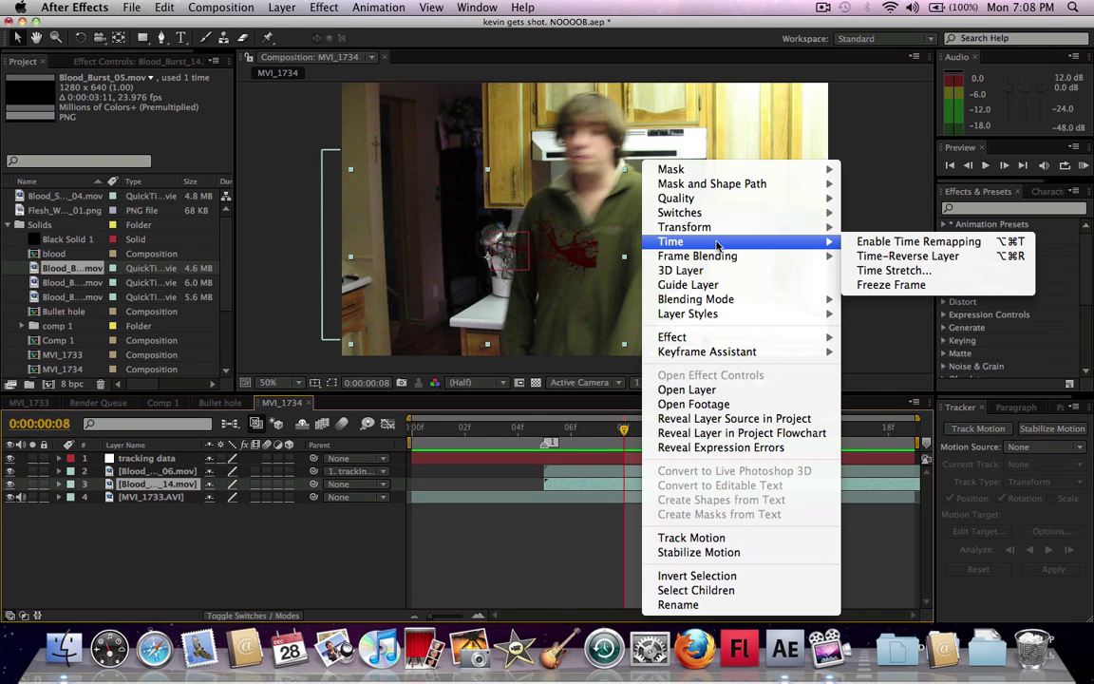
left_click(894, 270)
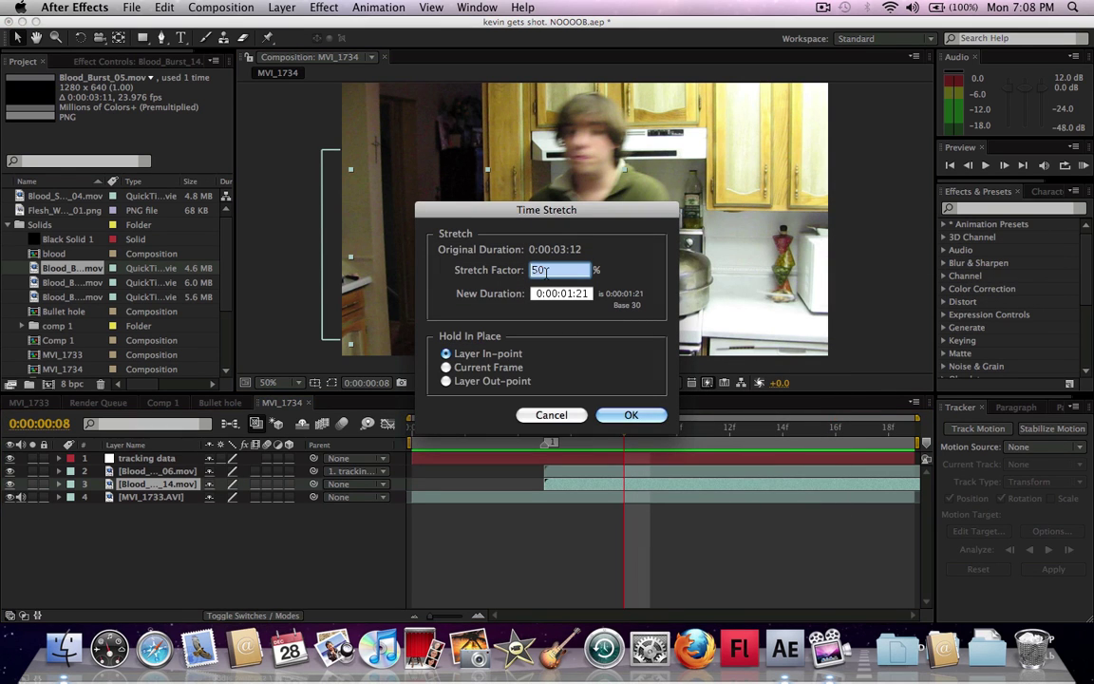
type("30")
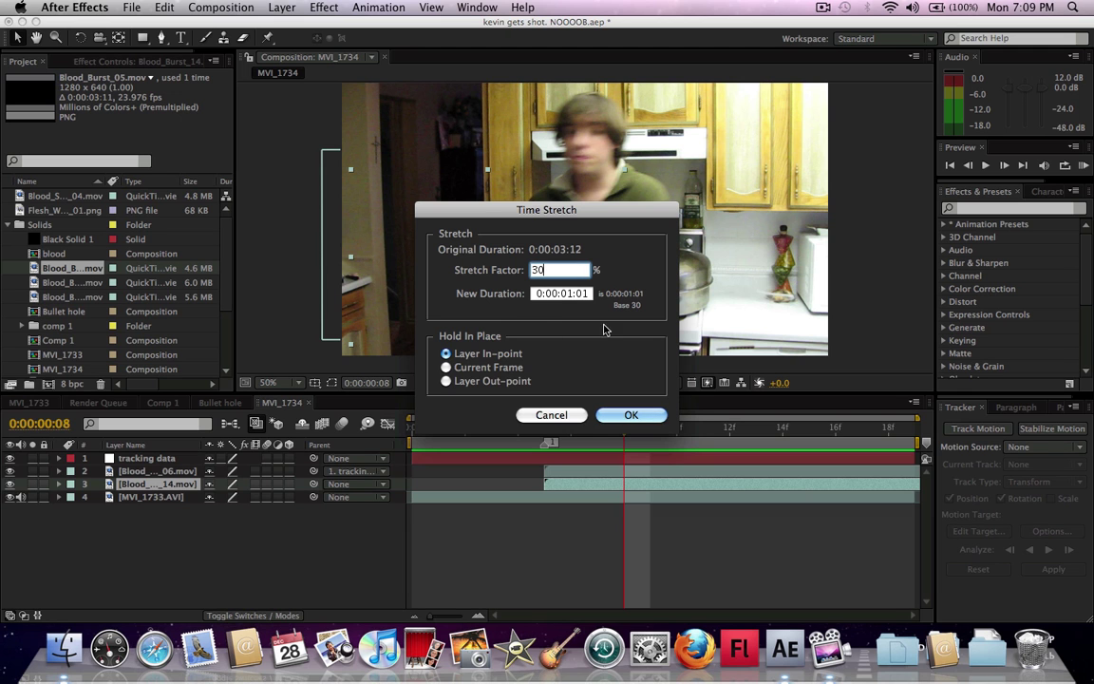
left_click(631, 415)
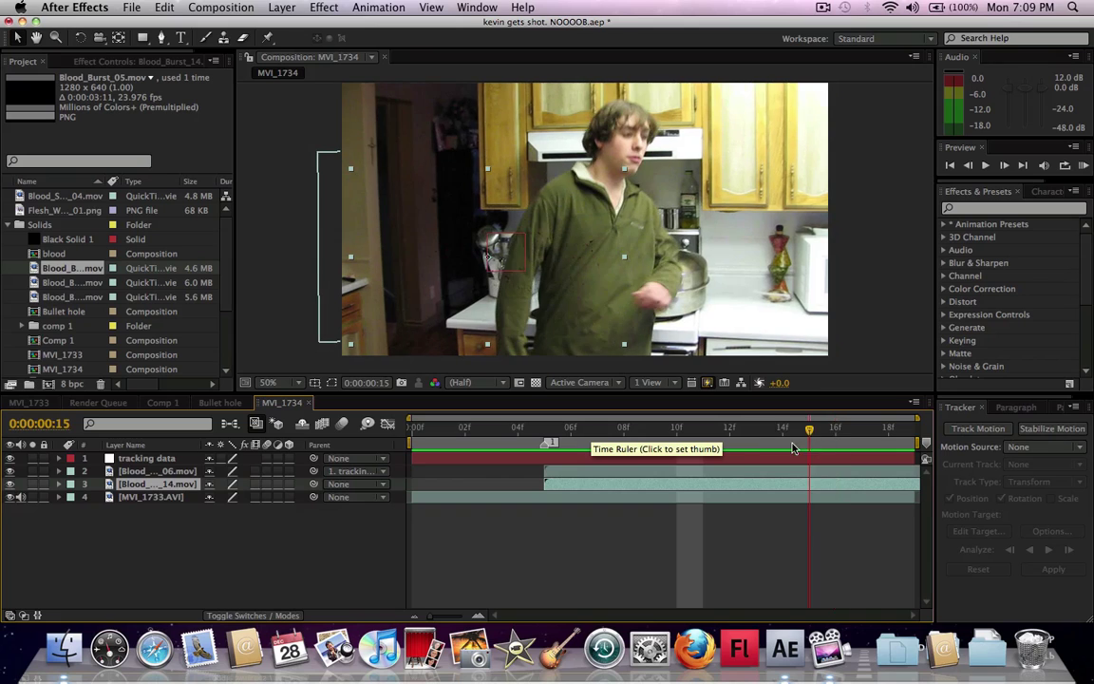
Scrub the MVI_1734 timeline forward to frame 0:00:00:18
left_click_drag(729, 463, 809, 461)
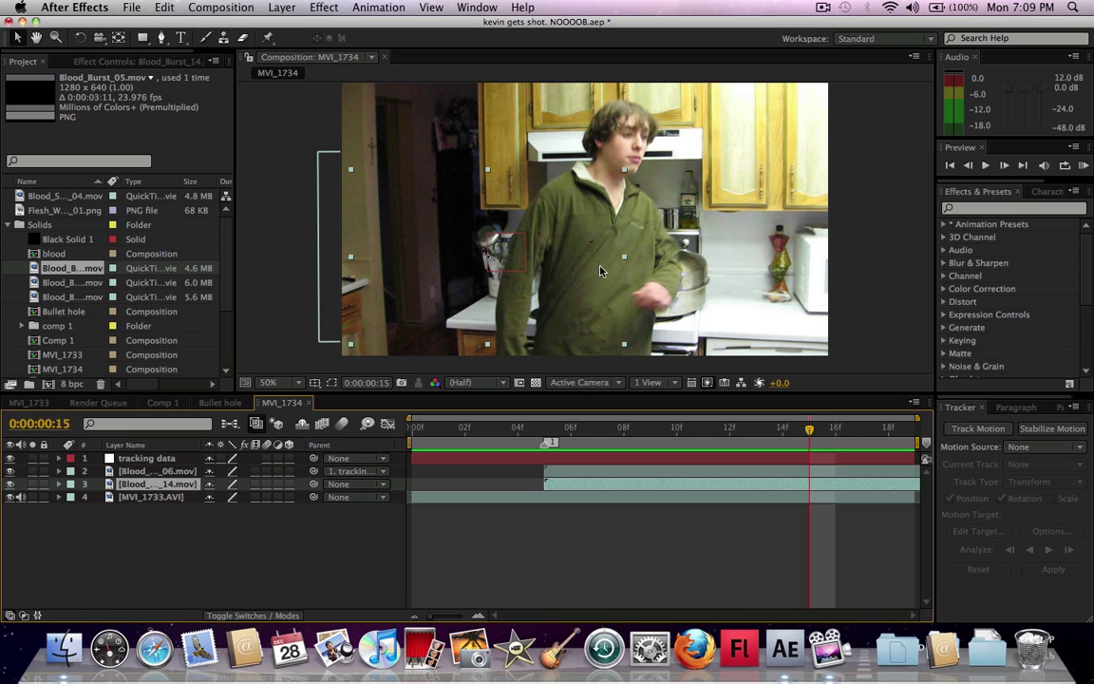
left_click_drag(808, 433, 940, 432)
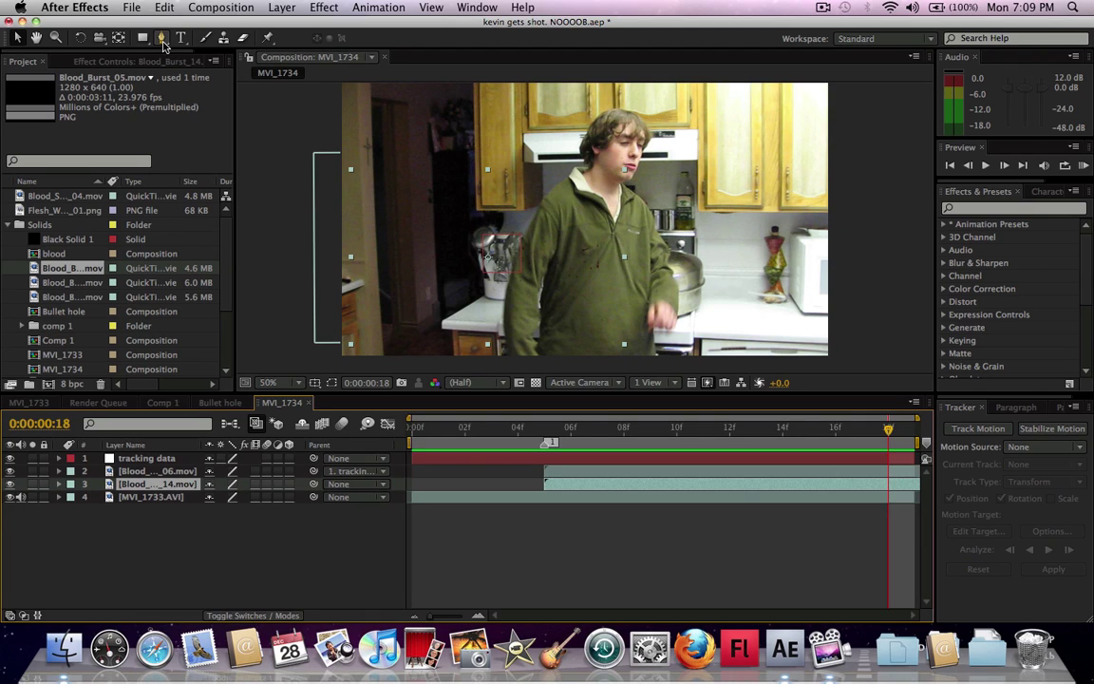
Draw a small closed Pen mask on the chest area of Blood_Burst_14
left_click(160, 38)
left_click(590, 236)
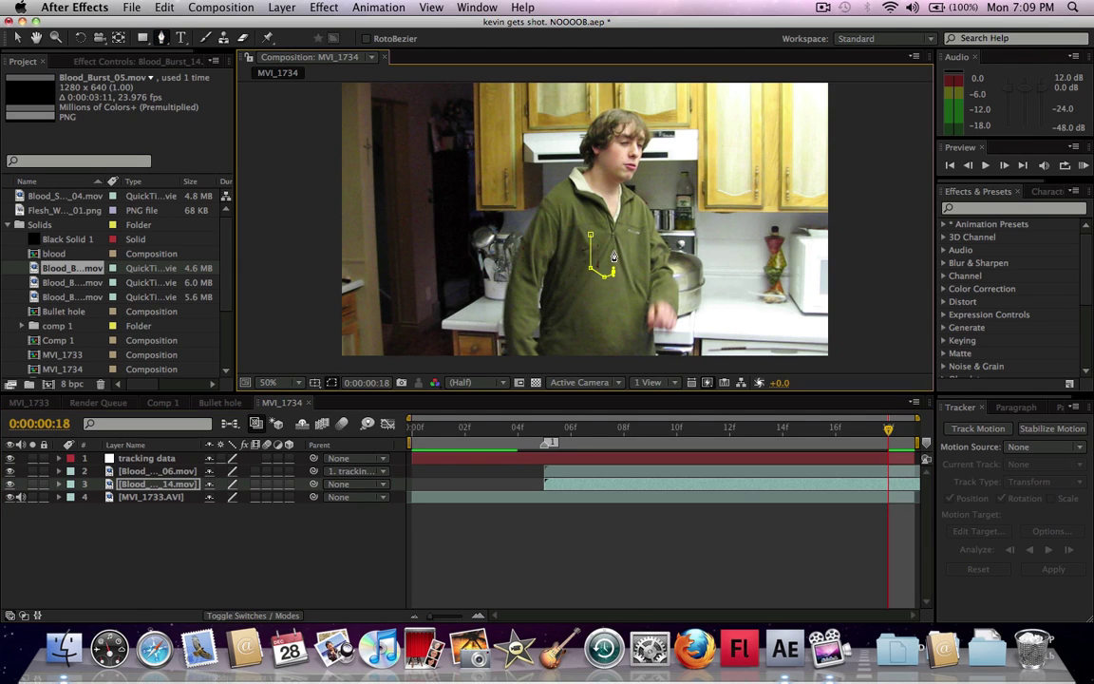
left_click(608, 231)
left_click(590, 235)
Set Mask 1 to Subtract with a 5 px feather, then preview the comp
key("m")
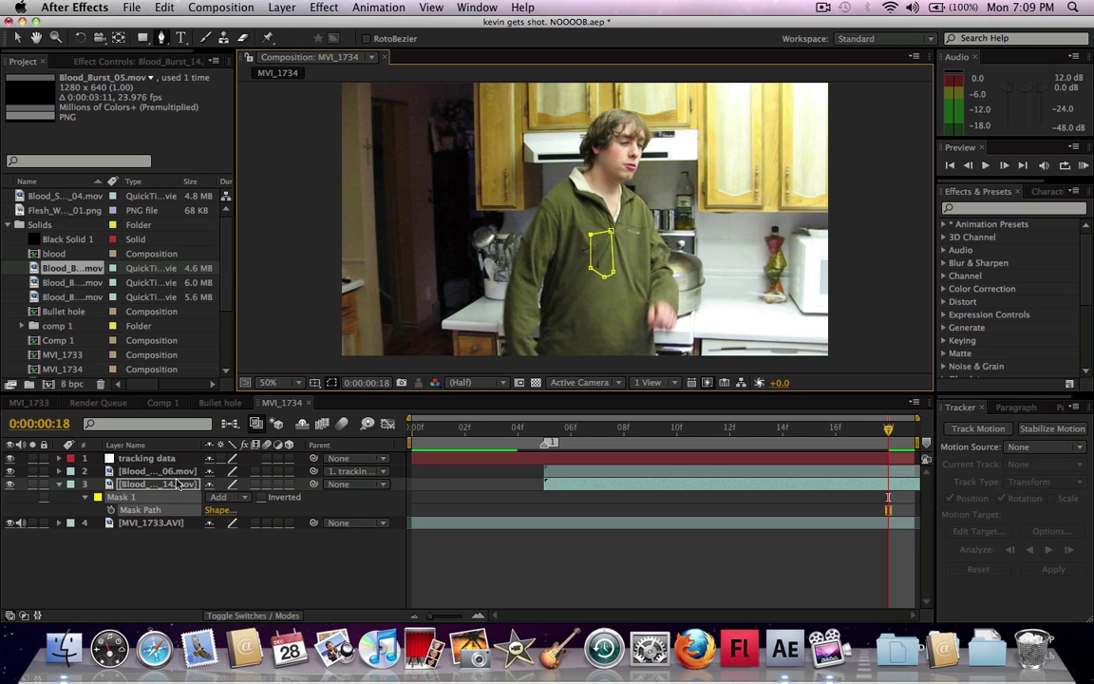
left_click(219, 496)
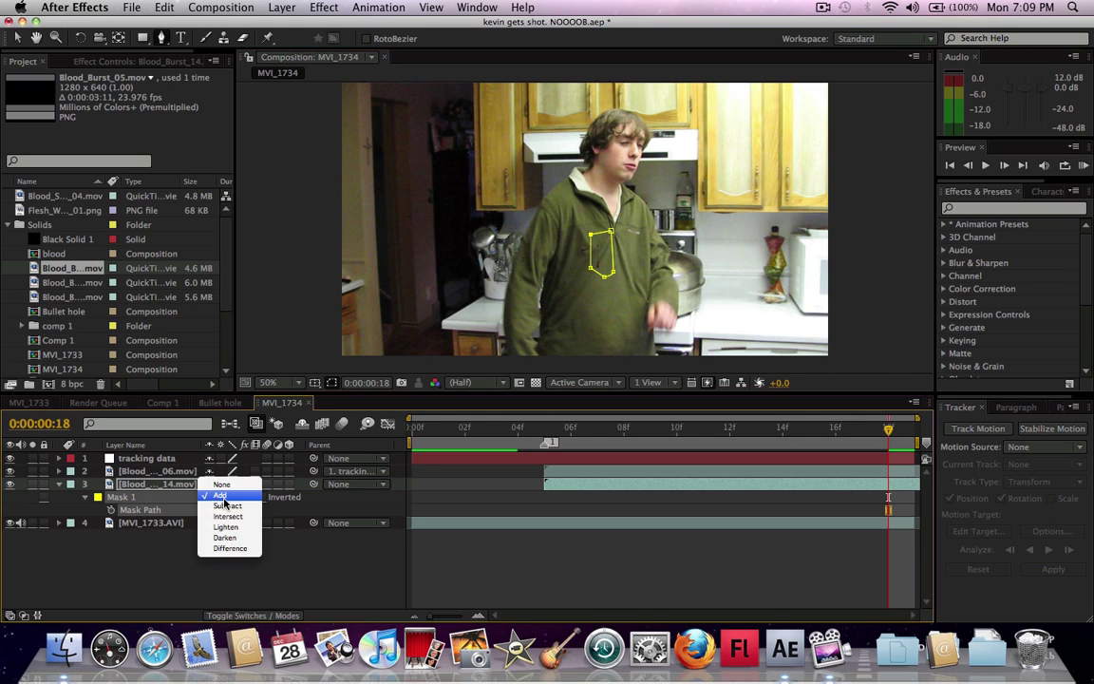
left_click(226, 506)
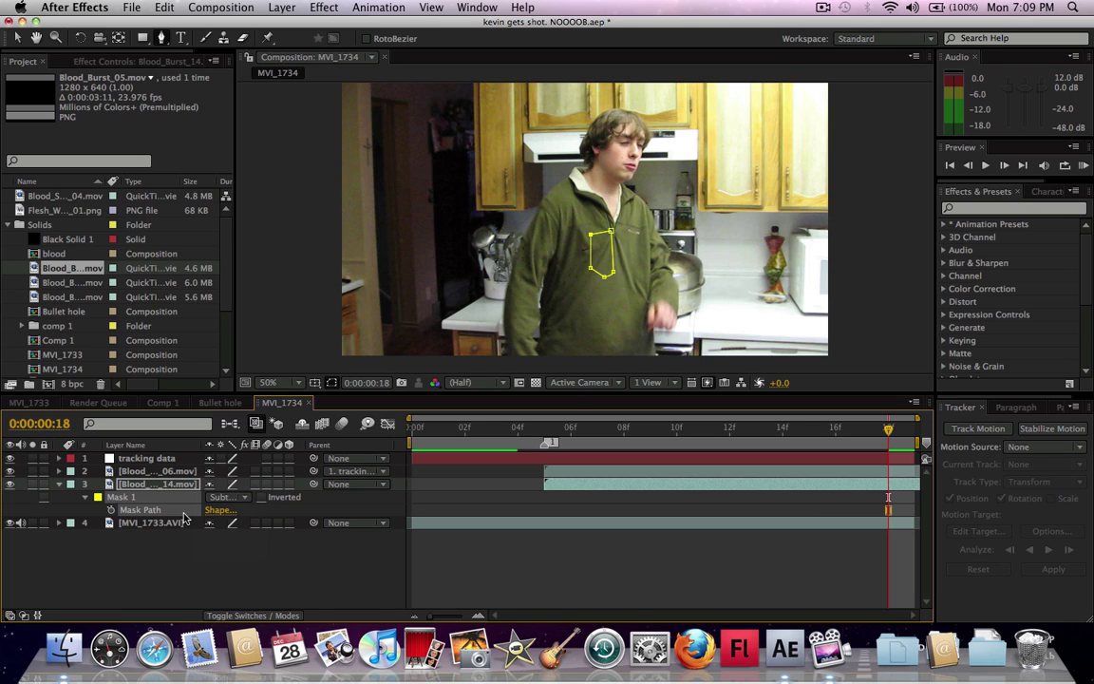
key("f")
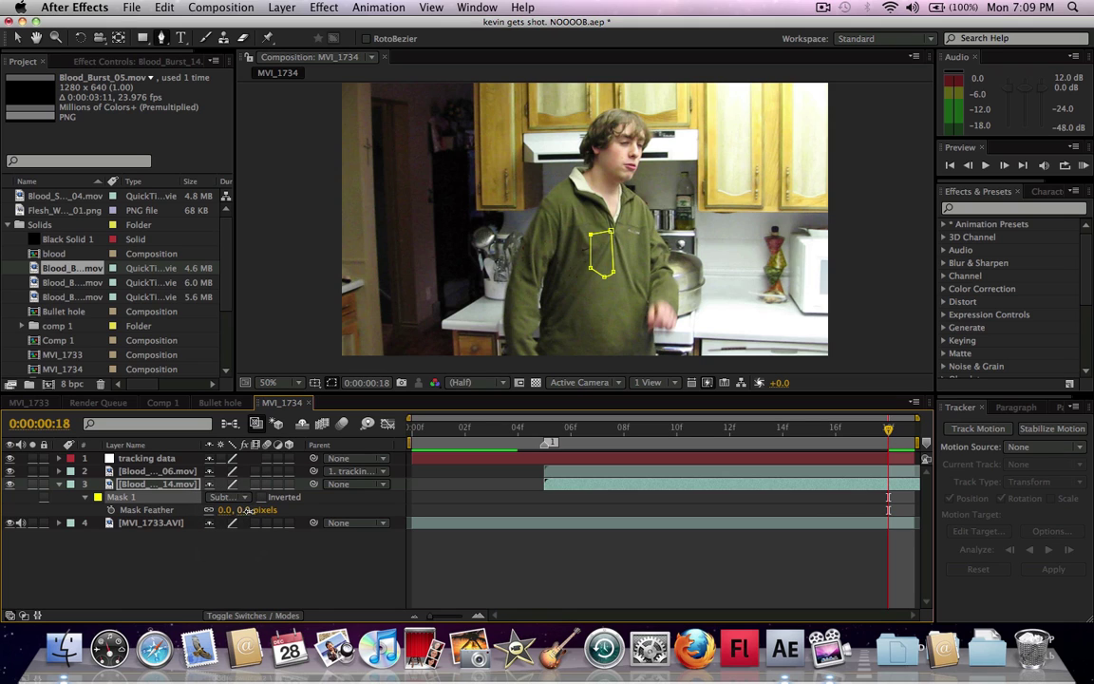
left_click_drag(247, 510, 253, 510)
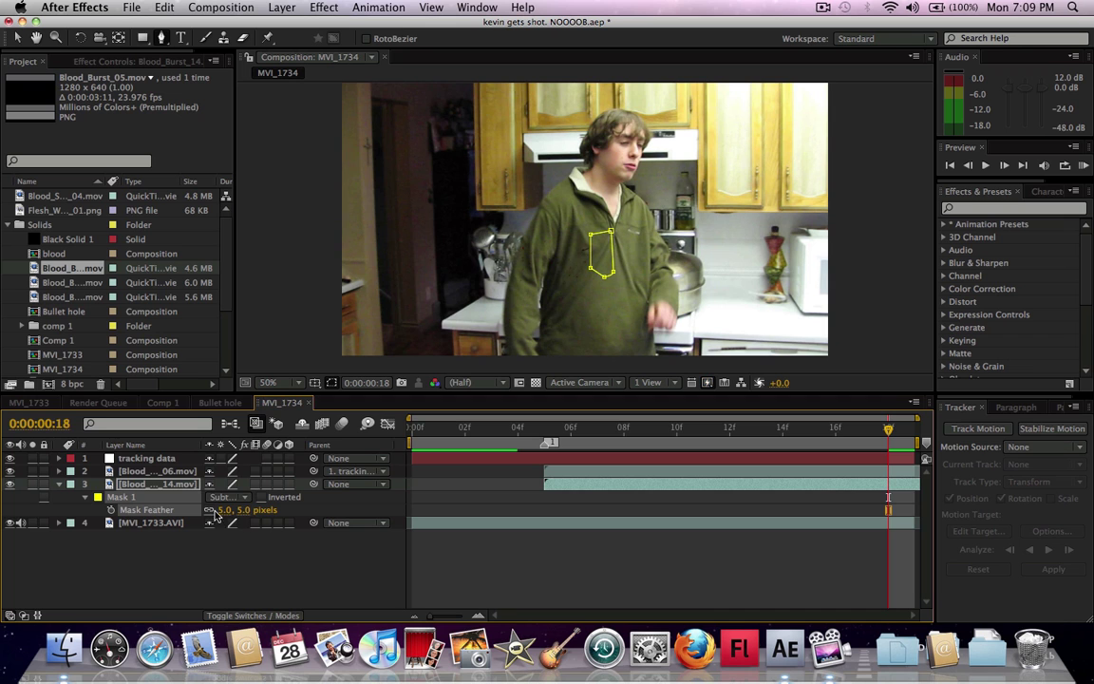
key("F2")
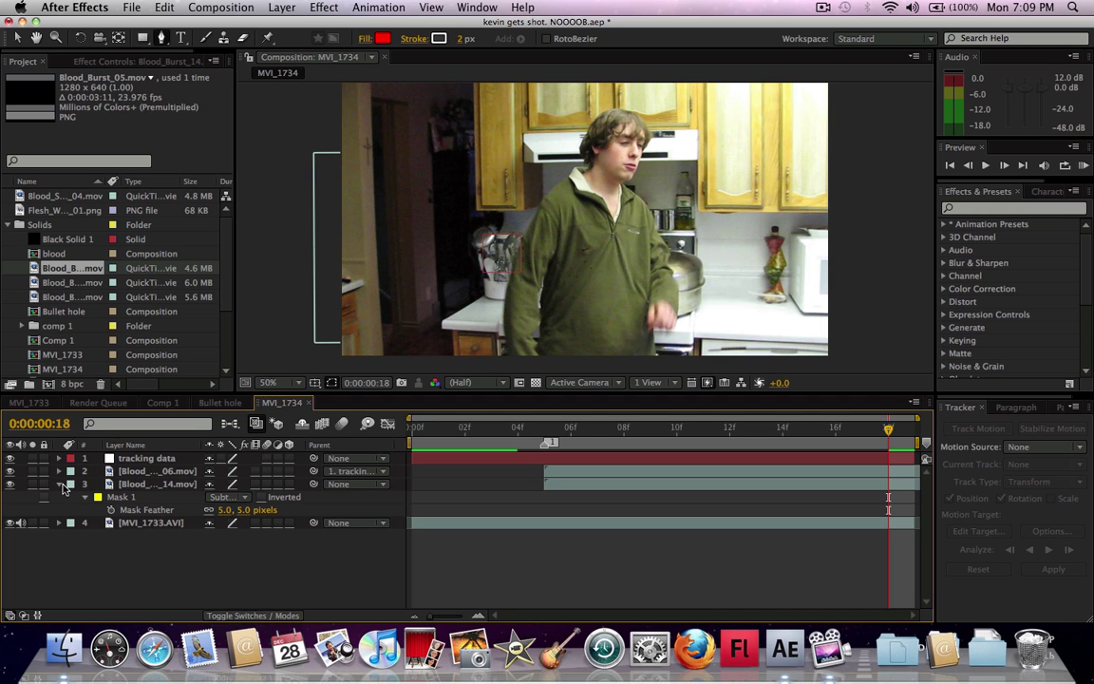
left_click(60, 485)
key("space")
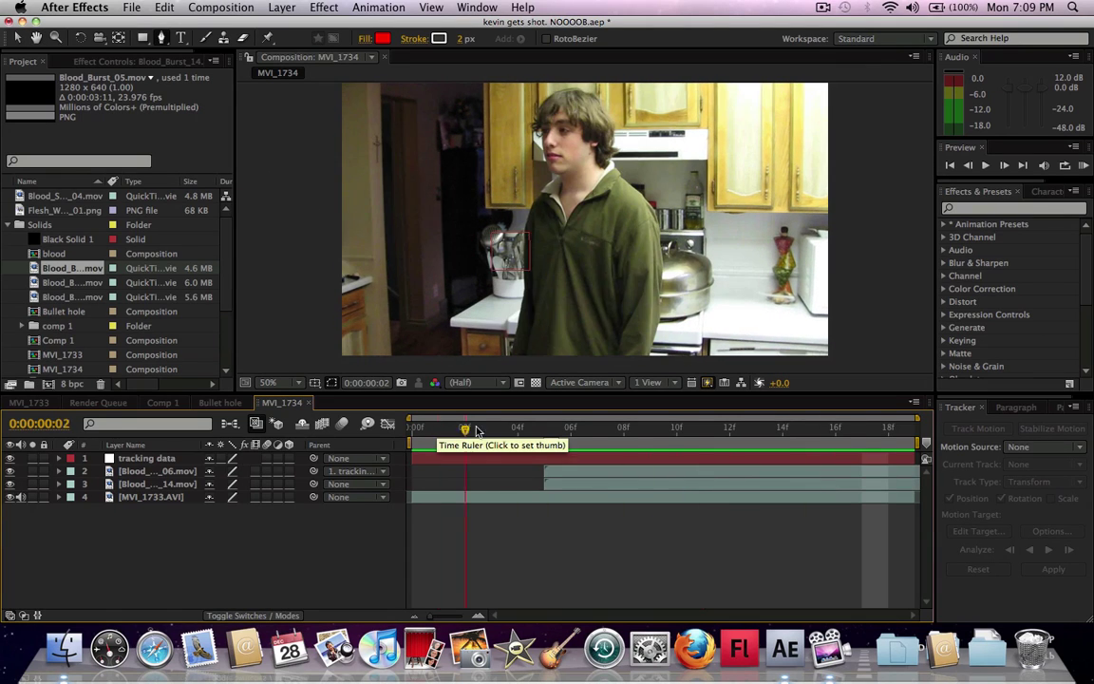
Stop the preview at frame 5, select both Blood_Burst layers, and open the Layer menu
key("space")
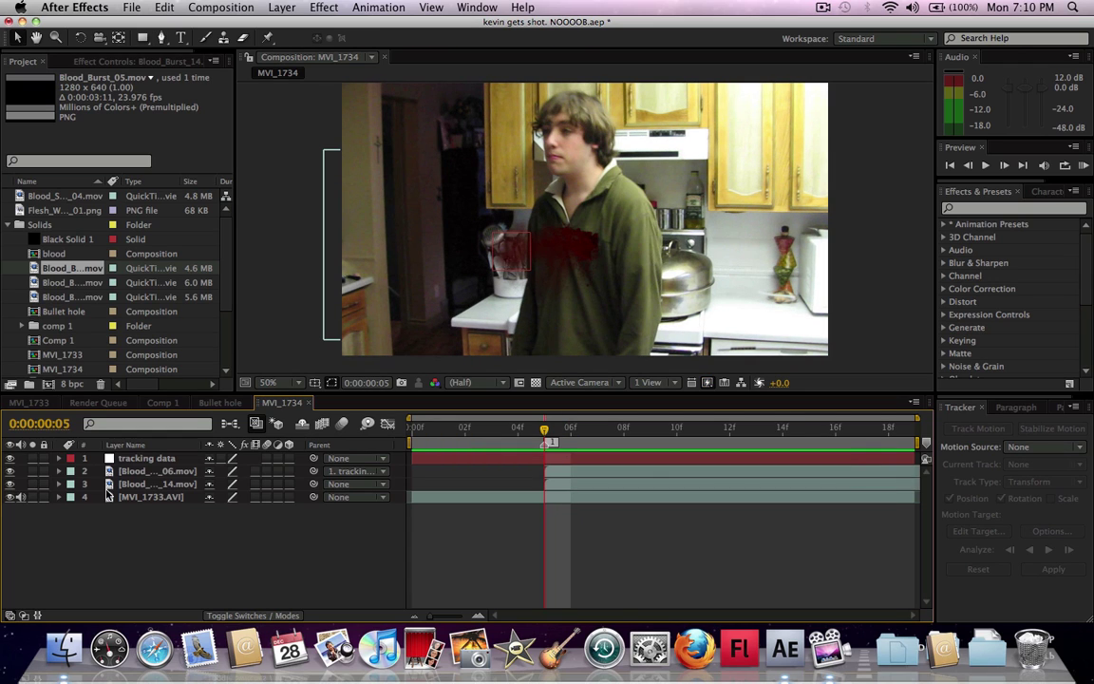
left_click(107, 486)
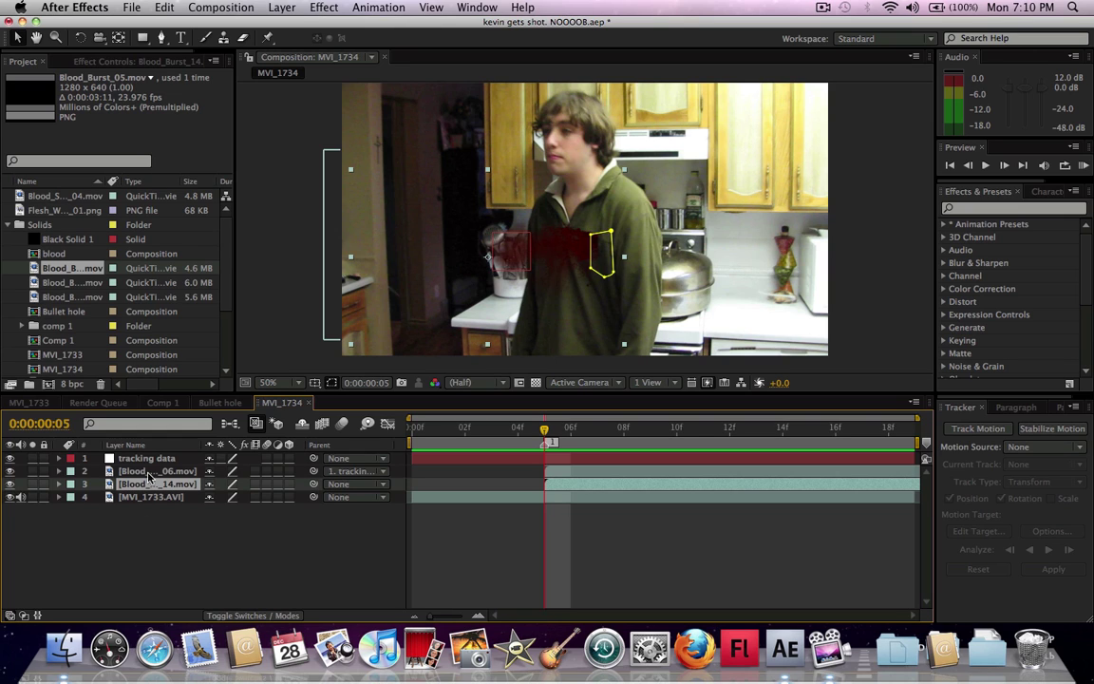
left_click(149, 472, "shift")
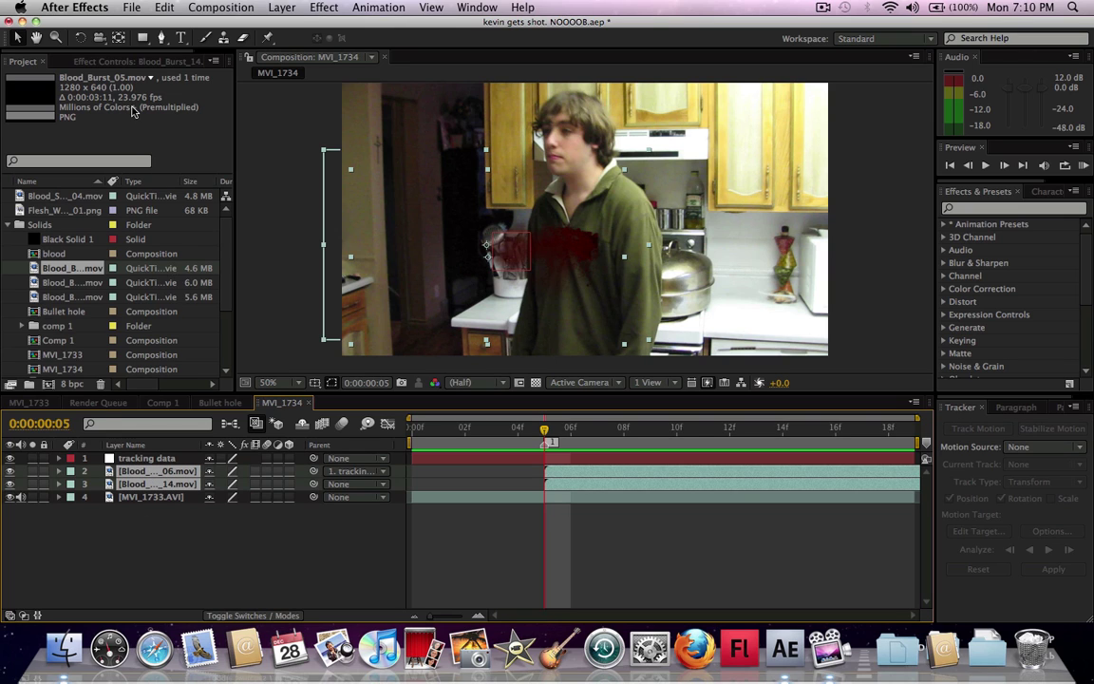
left_click(282, 7)
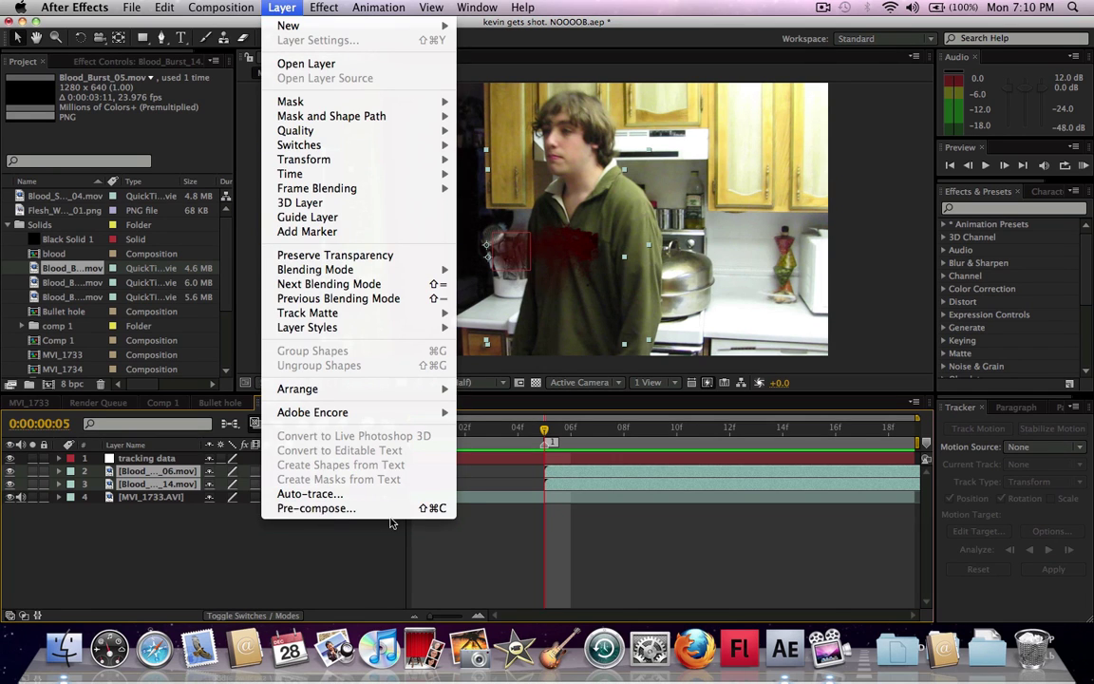
Pre-compose both blood layers into a comp named 'Blood' and add a marker at frame 5
left_click(352, 509)
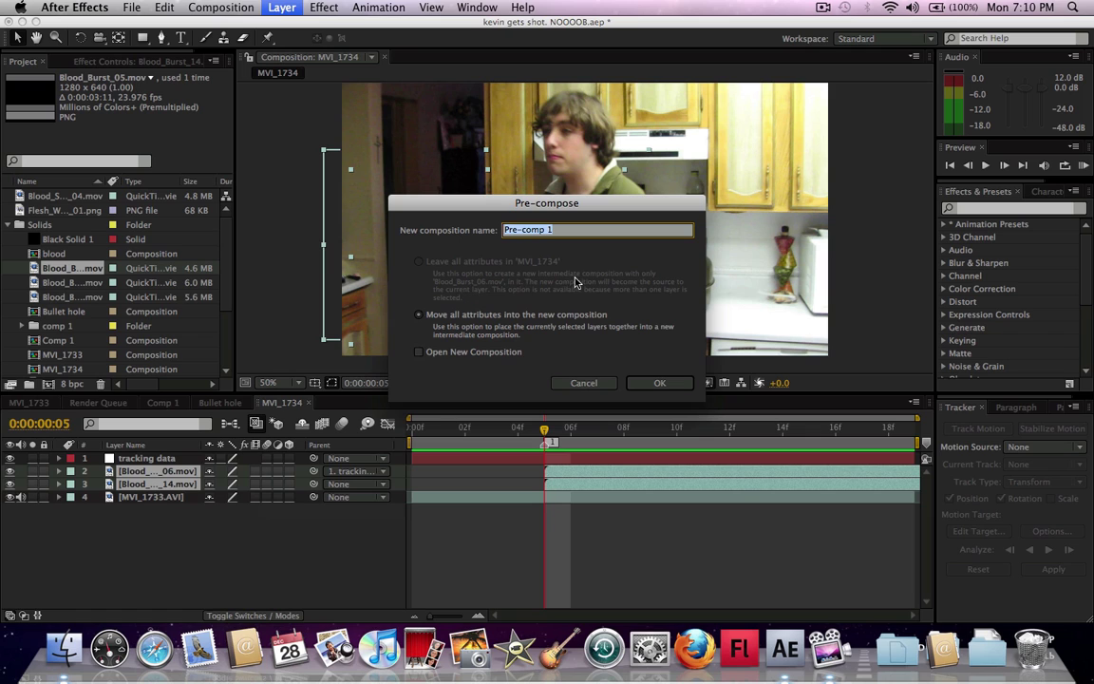
type("Blood")
key("Return")
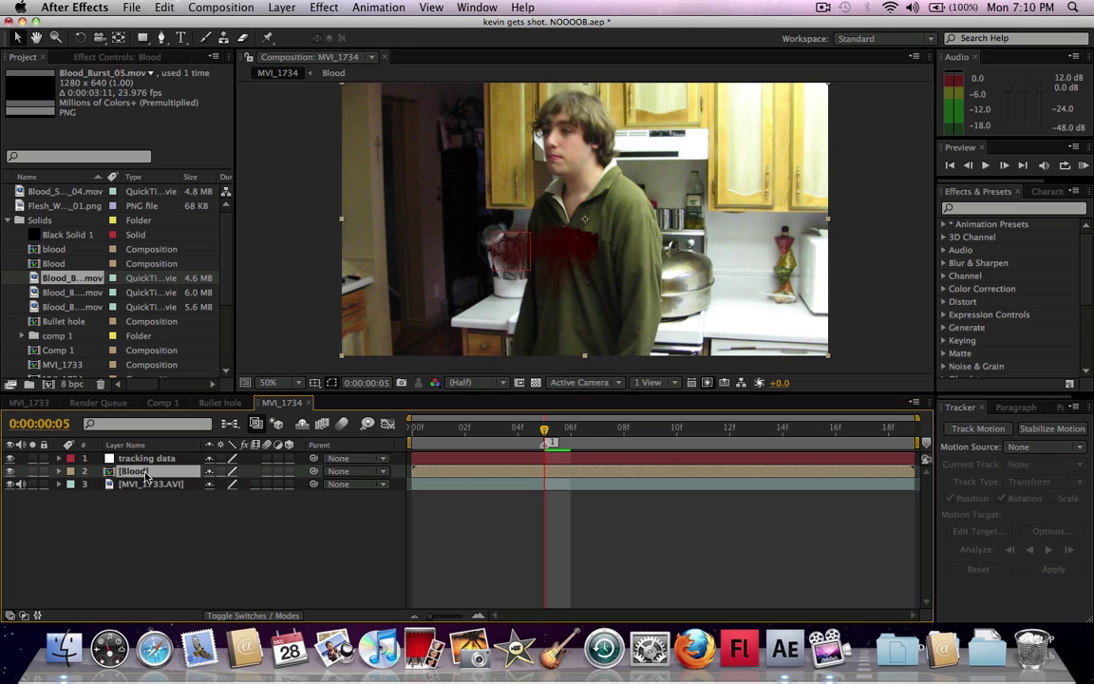
mouse_move(544, 441)
left_mouse_down()
mouse_move(513, 435)
mouse_move(561, 436)
mouse_move(510, 450)
mouse_move(540, 447)
left_mouse_up()
key("shift+1")
Zoom in on the chest's blood edge and draw a closed triangular Pen mask on the Blood layer
scroll(625, 264, "up", 4)
scroll(615, 273, "down", 3)
scroll(617, 273, "up", 2)
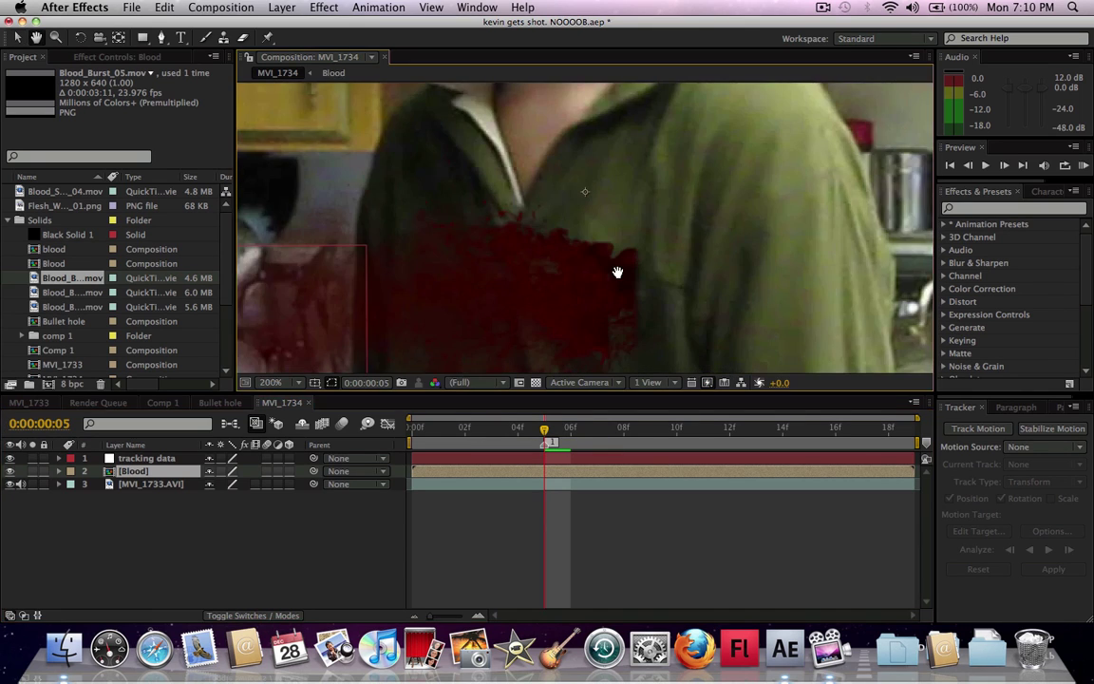
scroll(617, 273, "up", 2)
left_click_drag(593, 254, 464, 200)
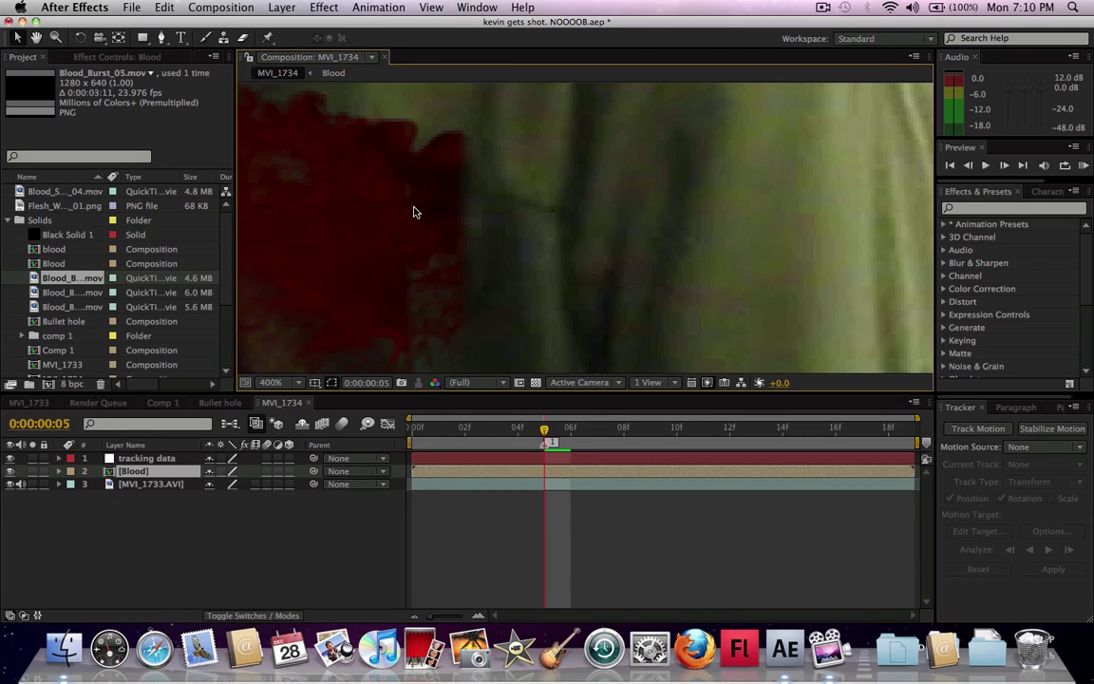
scroll(399, 200, "down", 2)
left_click(161, 38)
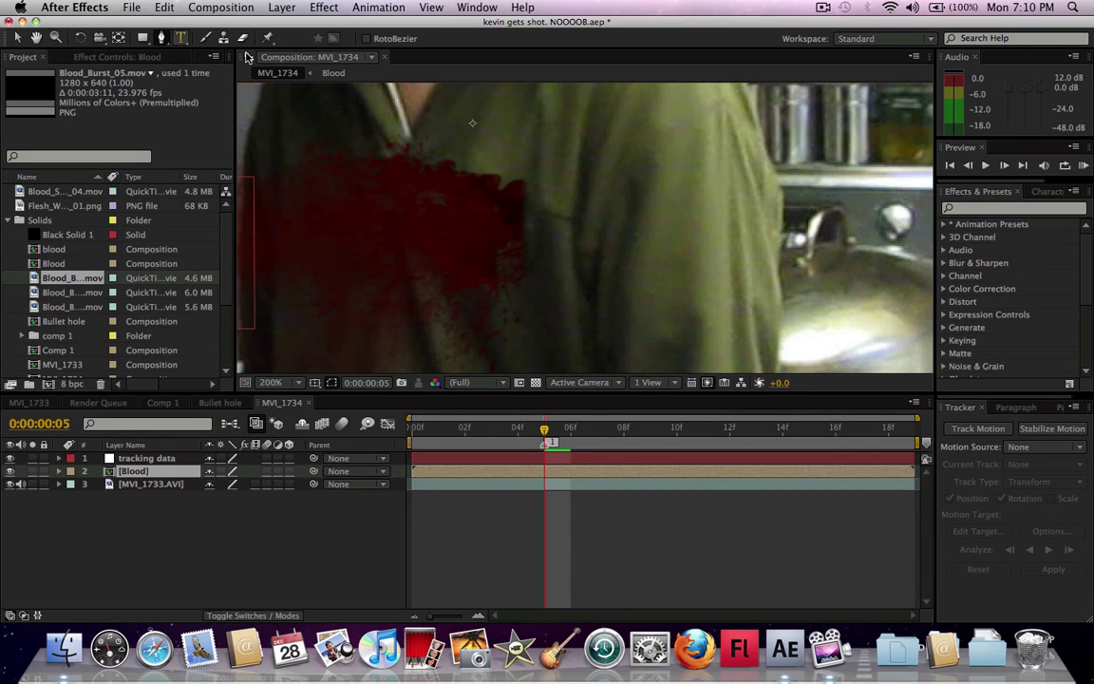
scroll(530, 175, "down", 1)
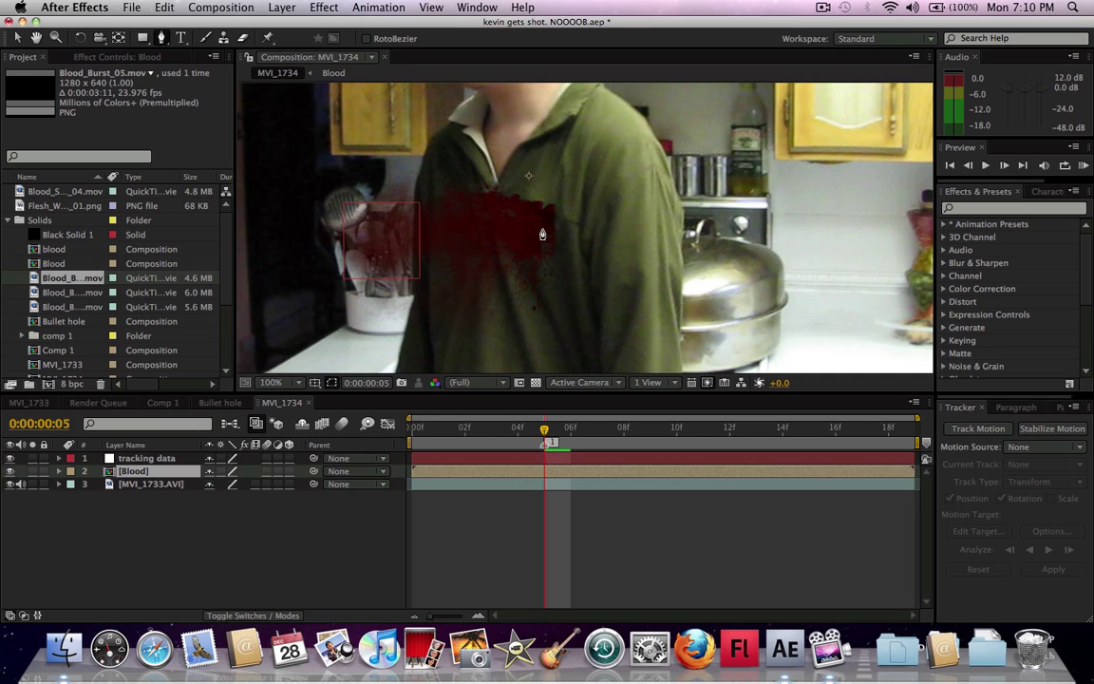
left_click(579, 190)
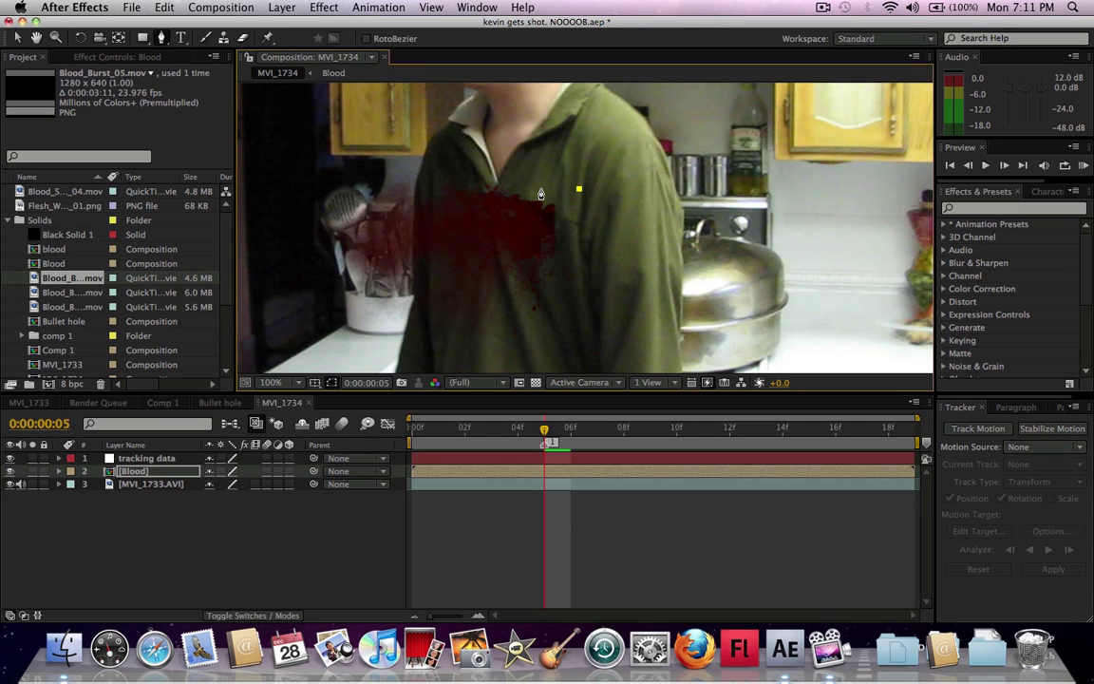
left_click(572, 227)
key("super+z")
left_click(565, 233)
left_click(585, 273)
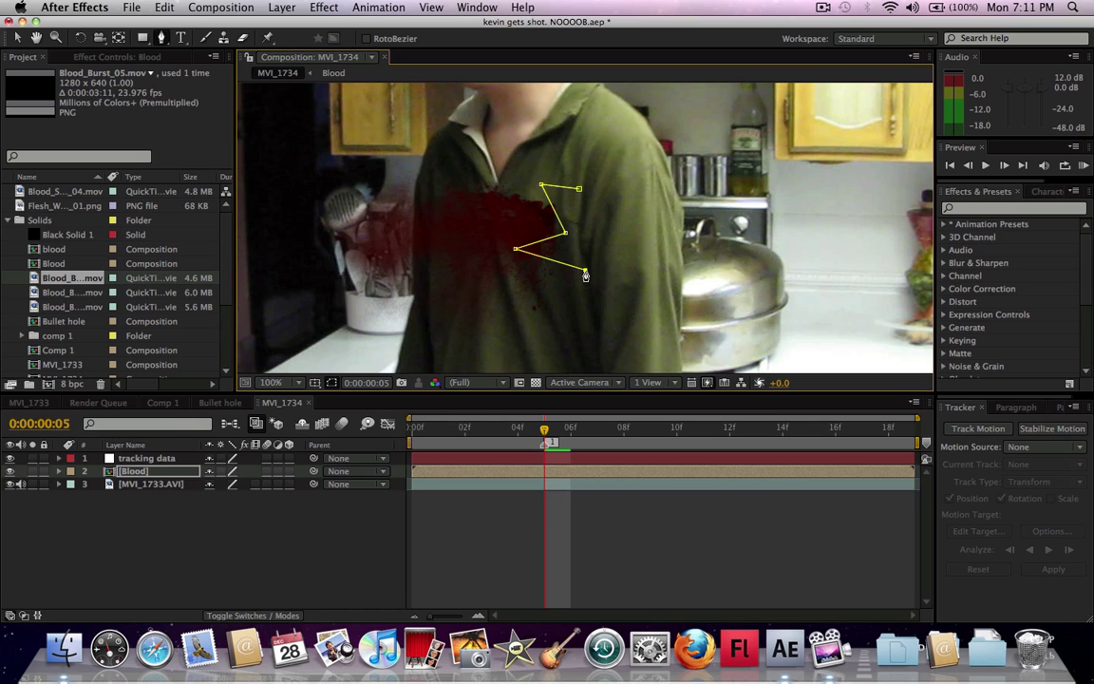
left_click(579, 191)
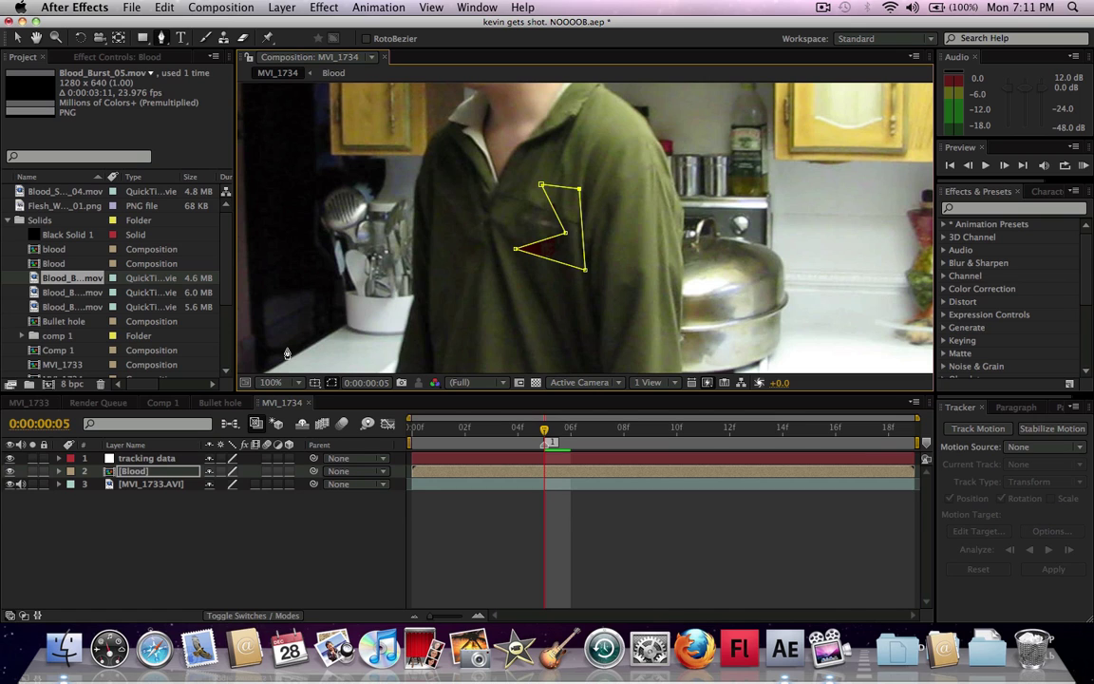
Set the Blood layer's new mask to Subtract mode
key("m")
left_click(234, 483)
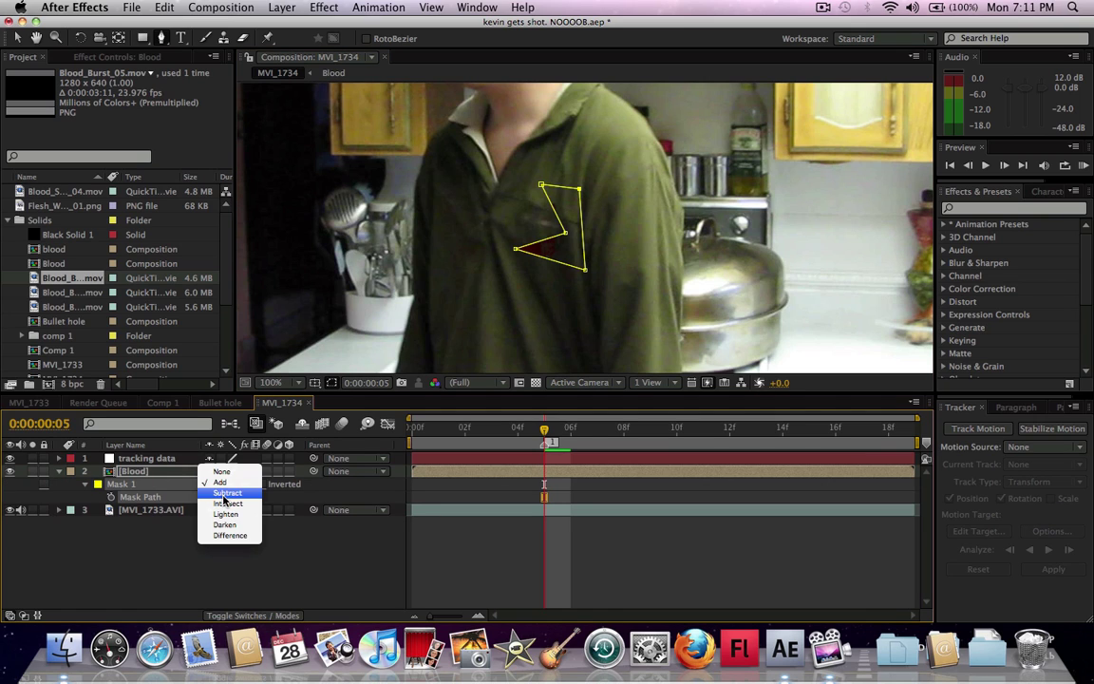
left_click(228, 496)
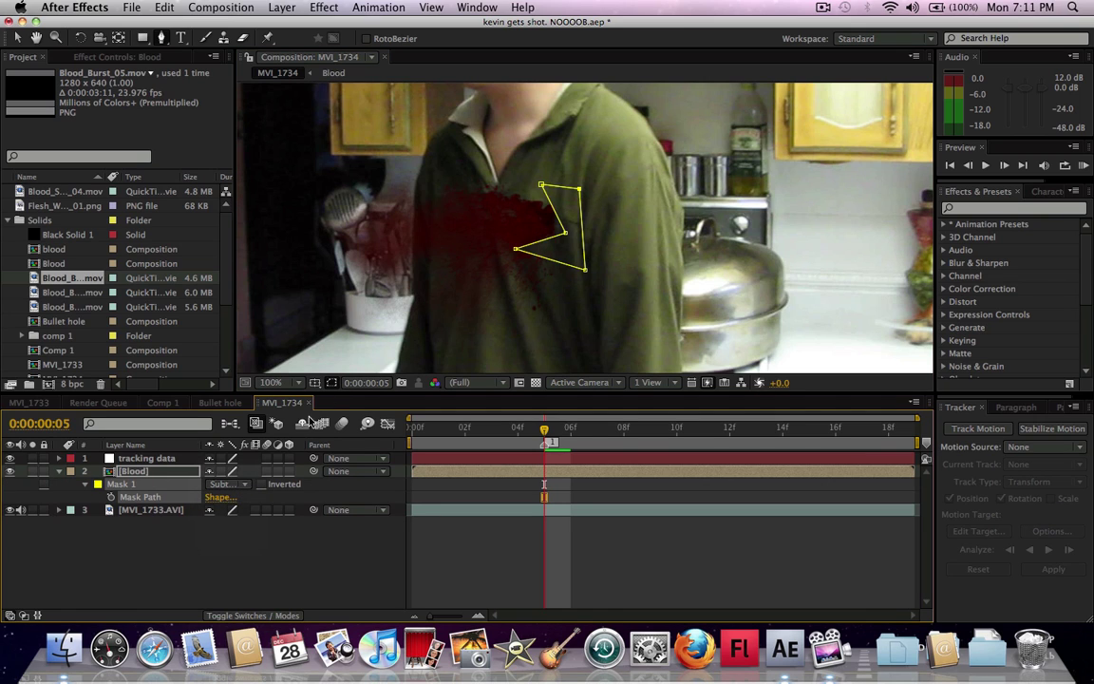